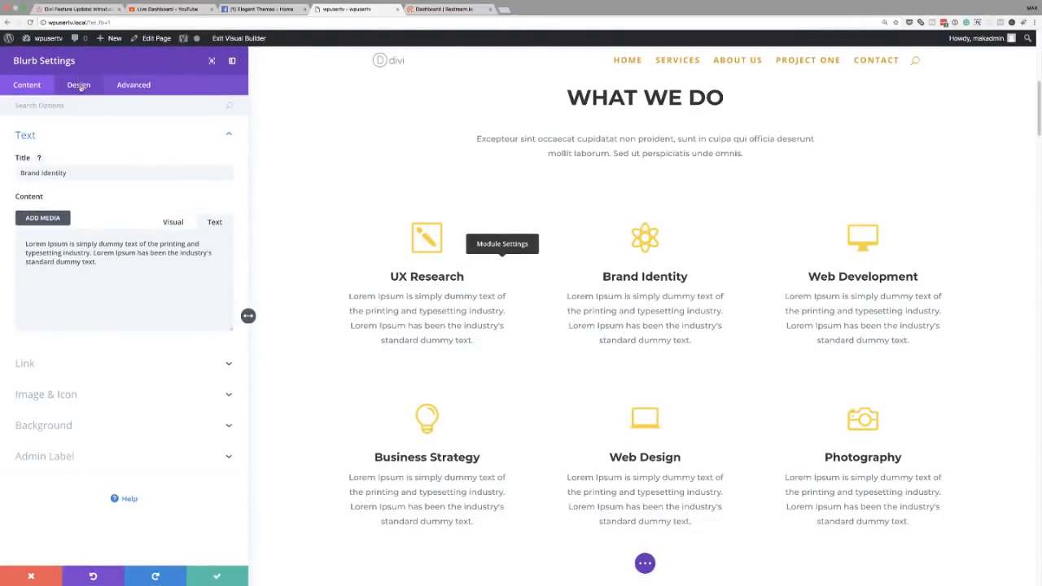
# Try orange, red and blue background colours on the Brand Identity blurb and finish with the purple palette colour.
pyautogui.click(65, 426)
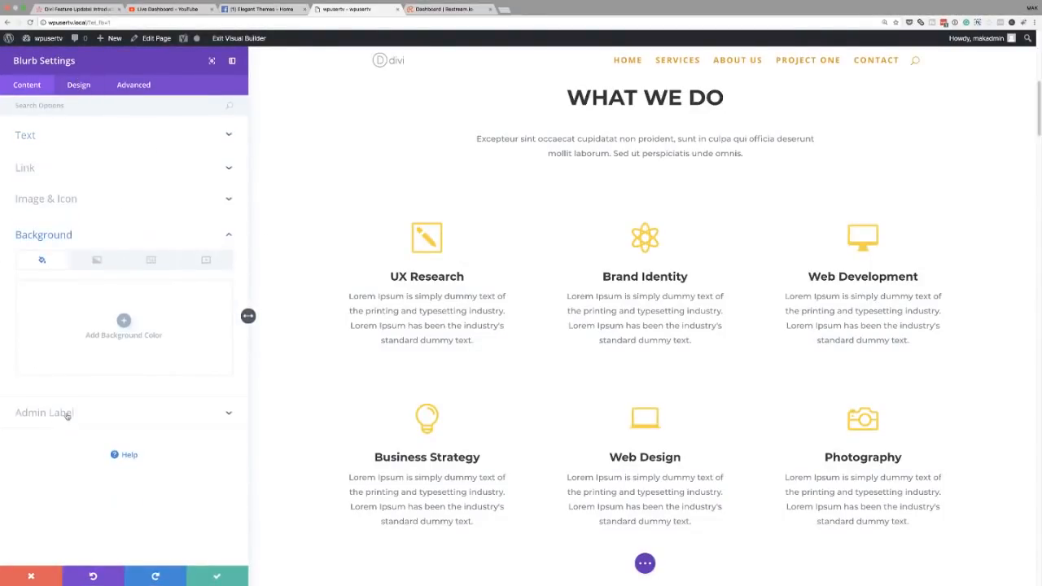
pyautogui.click(127, 321)
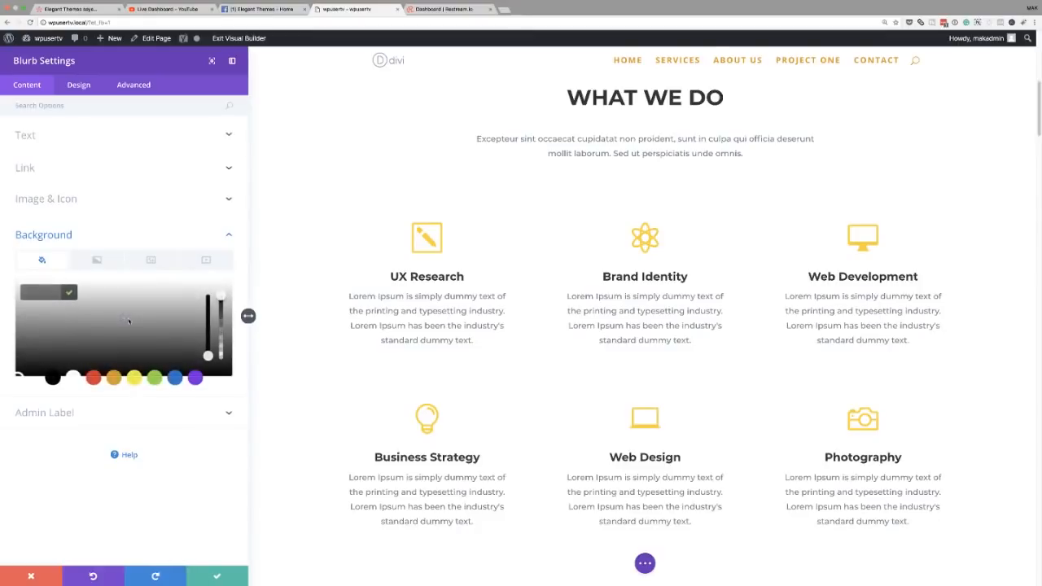
pyautogui.click(113, 378)
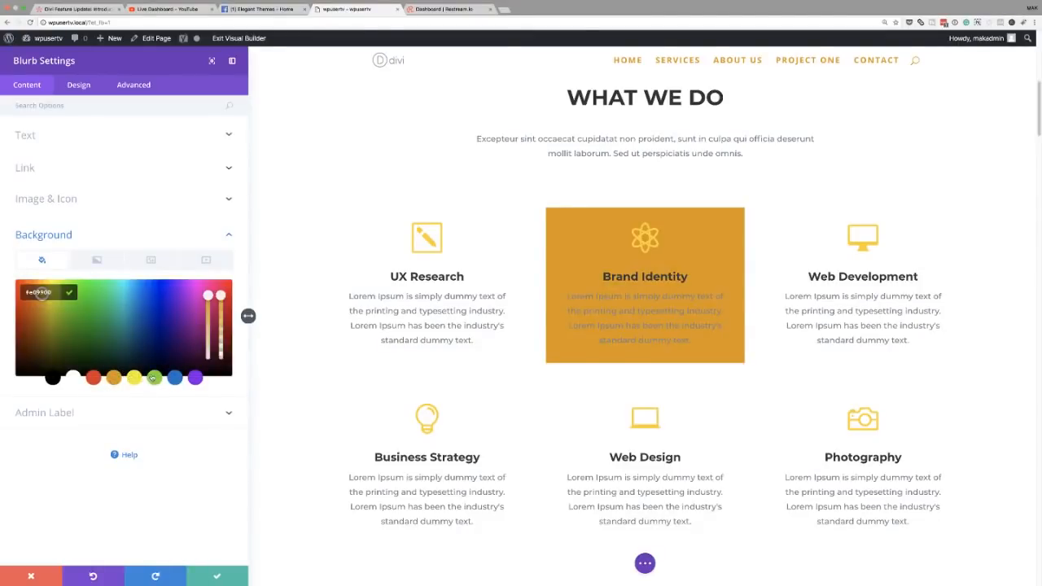
pyautogui.click(93, 378)
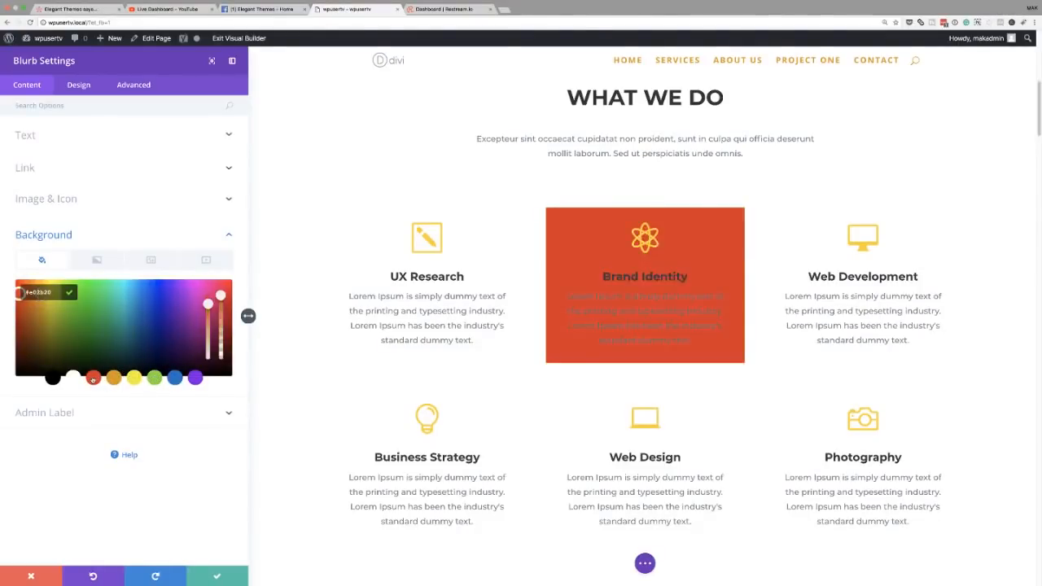
pyautogui.click(175, 378)
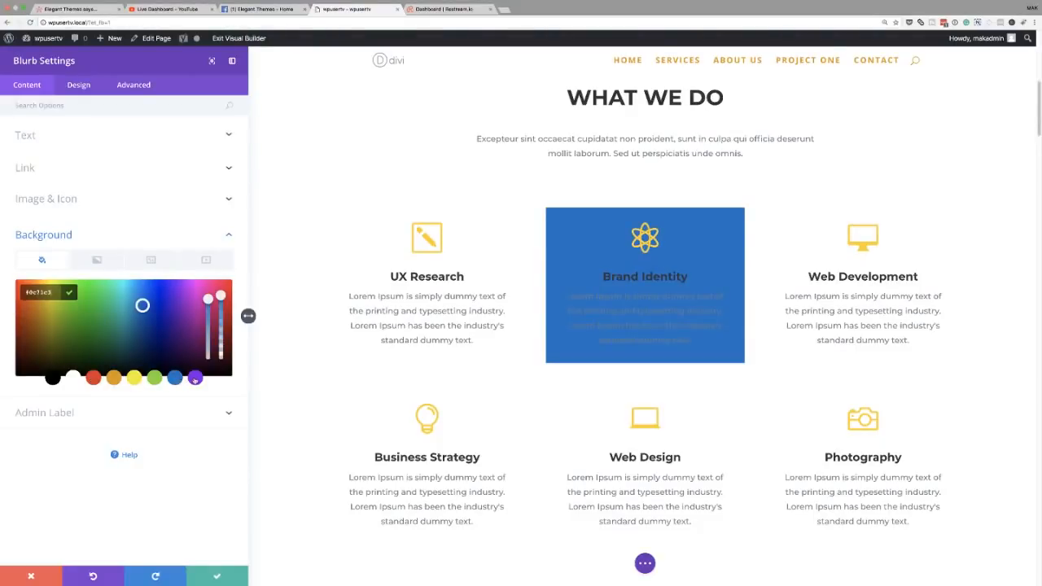
pyautogui.click(195, 377)
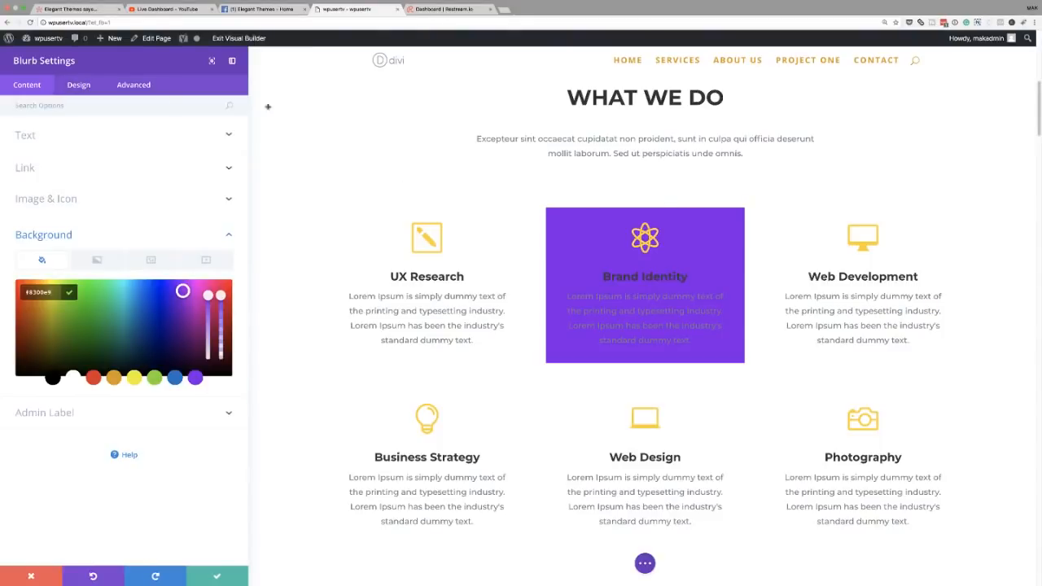
# Try adjusting the Brand Identity blurb's top custom margin in the Design spacing settings and clear the value again.
pyautogui.click(79, 85)
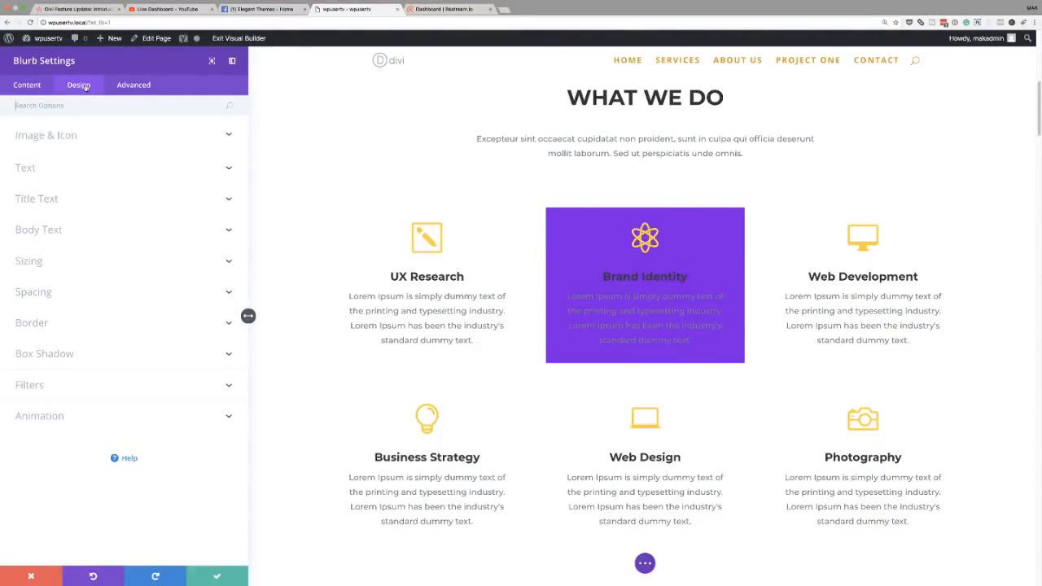
pyautogui.click(61, 294)
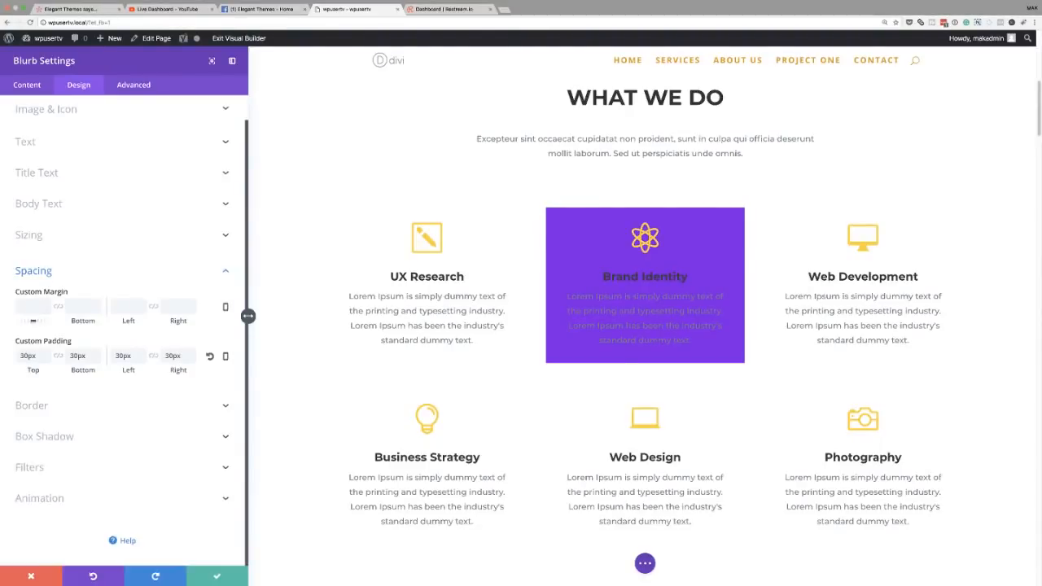
pyautogui.moveTo(32, 320)
pyautogui.mouseDown()
pyautogui.moveTo(58, 320)
pyautogui.moveTo(15, 322)
pyautogui.moveTo(35, 322)
pyautogui.mouseUp()
pyautogui.tripleClick(39, 307)
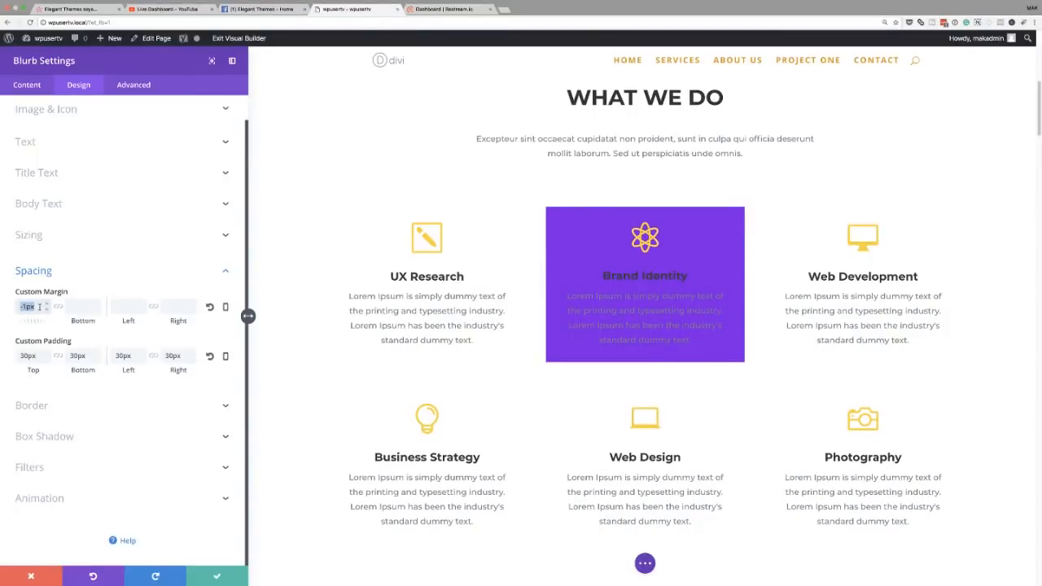
pyautogui.press('BackSpace')
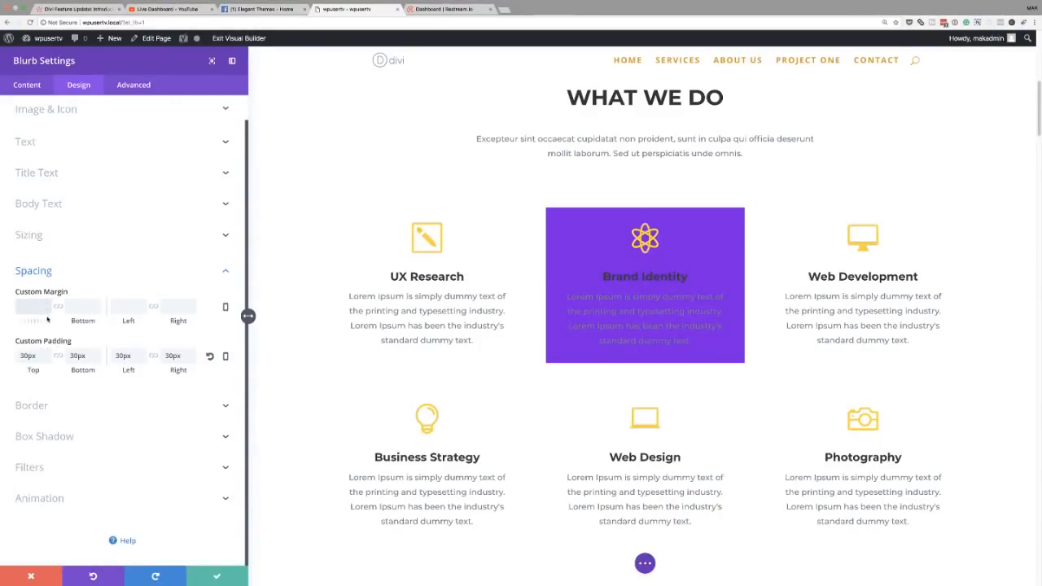
# Round all four corners of the Brand Identity blurb to 6px in its border settings.
pyautogui.click(32, 405)
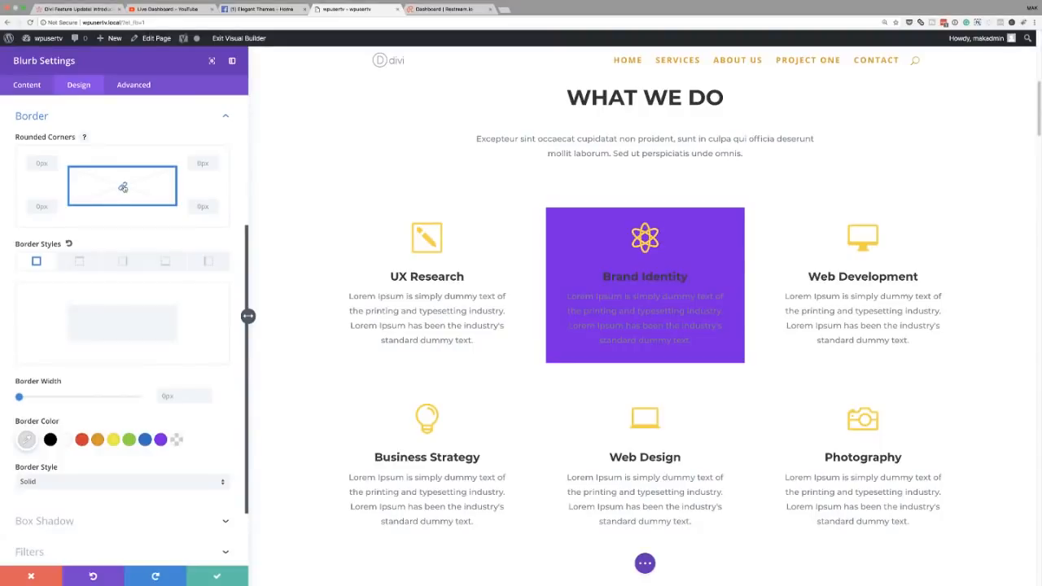
pyautogui.moveTo(41, 222); pyautogui.dragTo(50, 222)
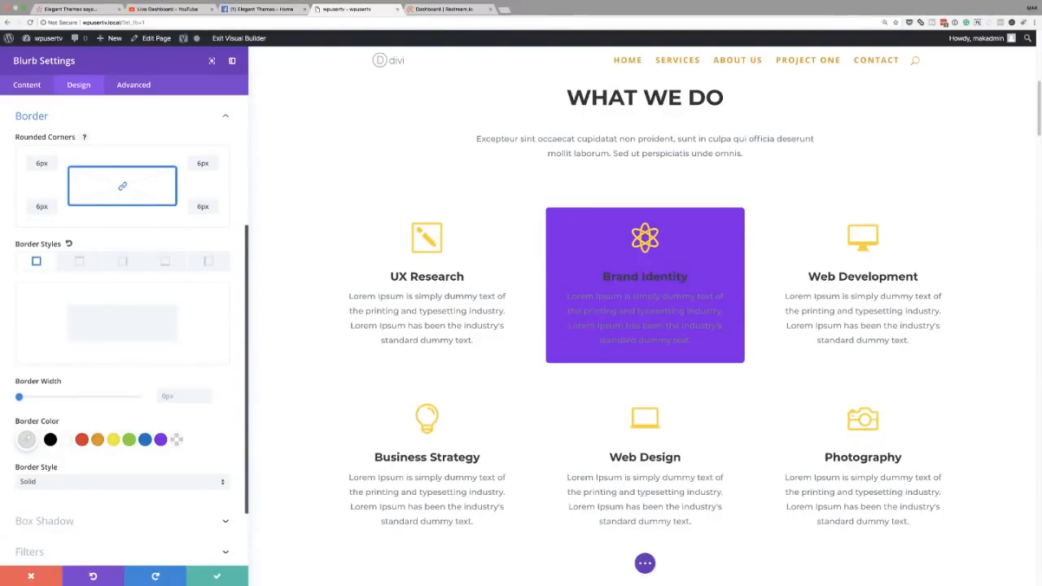
pyautogui.click(225, 115)
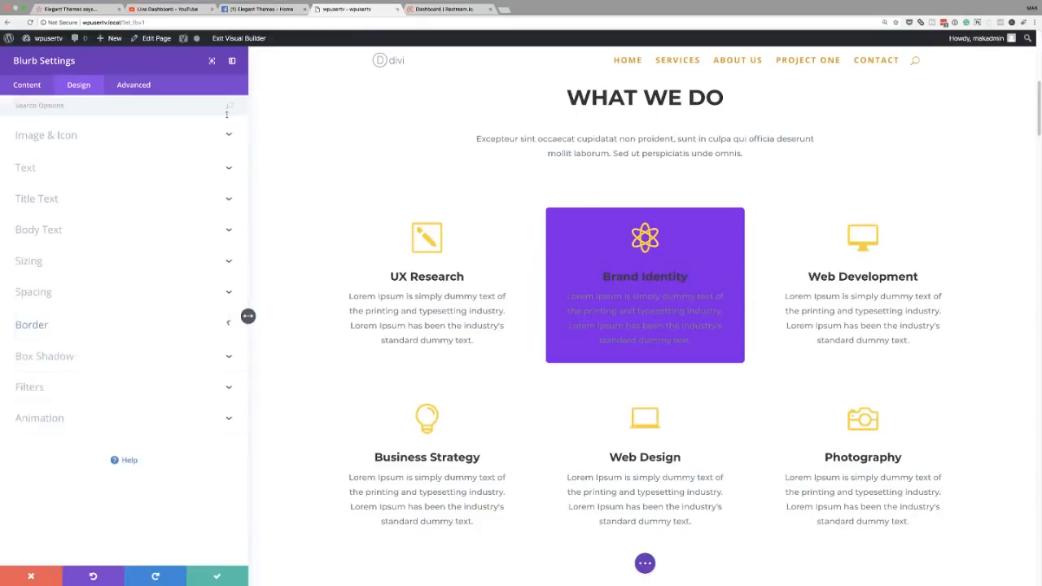
# Link the blurb's top and bottom custom margins and set both to 0px.
pyautogui.click(56, 291)
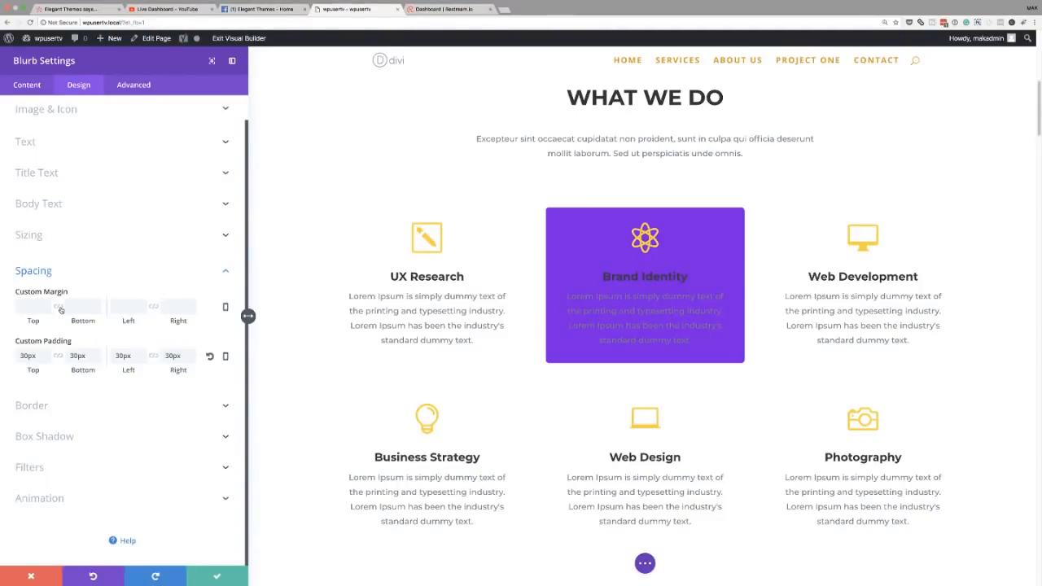
pyautogui.click(59, 308)
pyautogui.moveTo(31, 321)
pyautogui.mouseDown()
pyautogui.moveTo(56, 321)
pyautogui.moveTo(29, 321)
pyautogui.mouseUp()
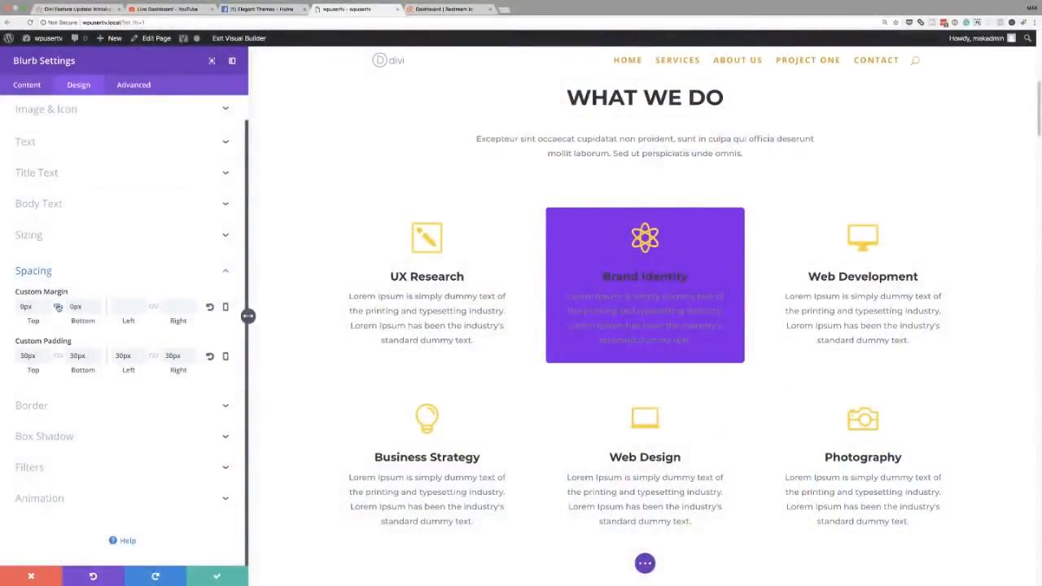
# Reset the blurb's custom padding, link its top and bottom values, and set both to 38px.
pyautogui.click(28, 356)
pyautogui.click(209, 356)
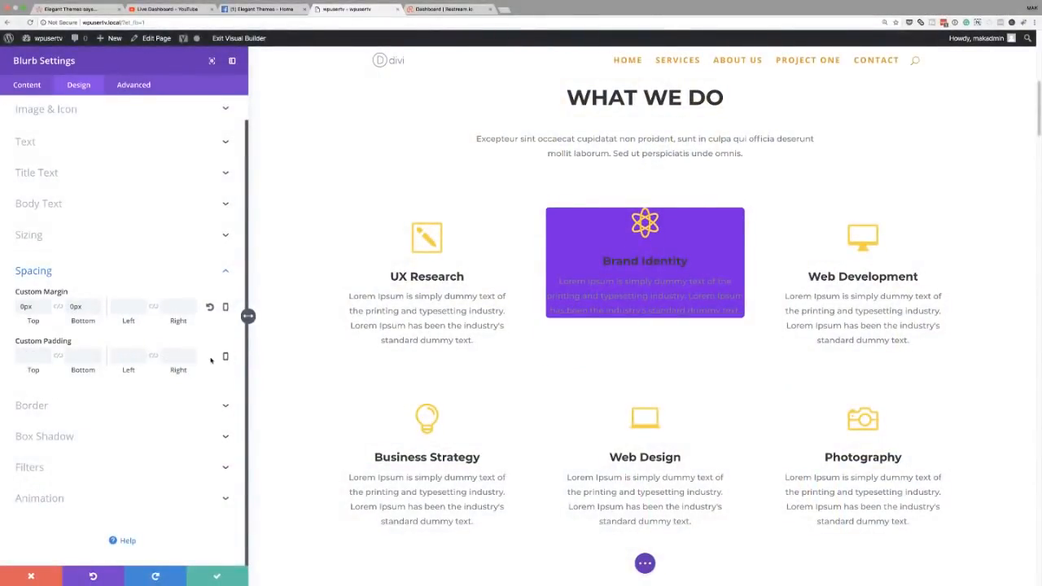
pyautogui.click(58, 357)
pyautogui.moveTo(20, 372); pyautogui.dragTo(42, 372)
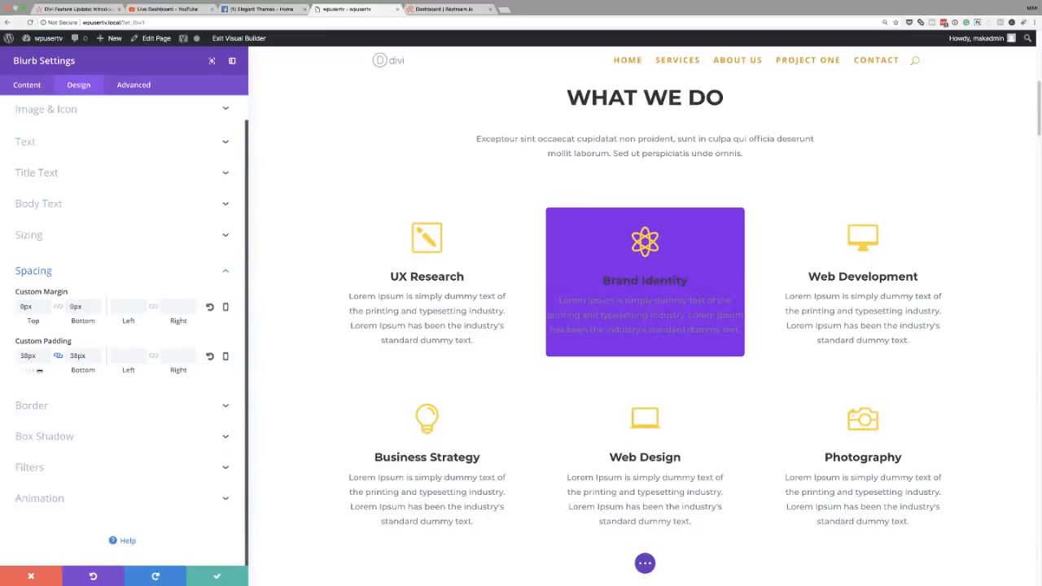
# Link the blurb's left and right custom padding and adjust both to 35px.
pyautogui.click(154, 359)
pyautogui.moveTo(129, 371); pyautogui.dragTo(144, 373)
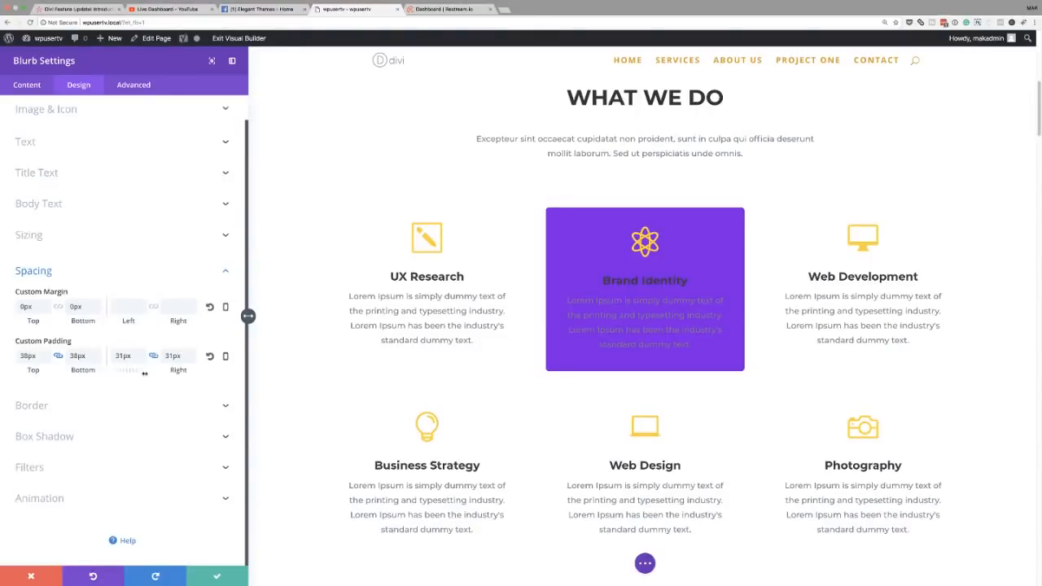
pyautogui.moveTo(134, 371); pyautogui.dragTo(136, 371)
pyautogui.moveTo(176, 371)
pyautogui.mouseDown()
pyautogui.moveTo(197, 372)
pyautogui.moveTo(174, 371)
pyautogui.mouseUp()
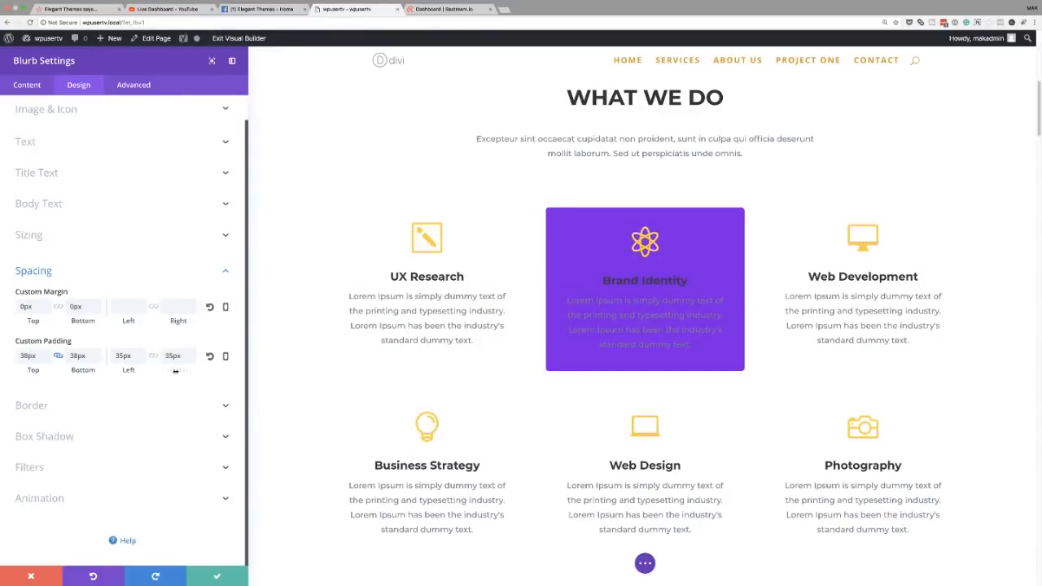
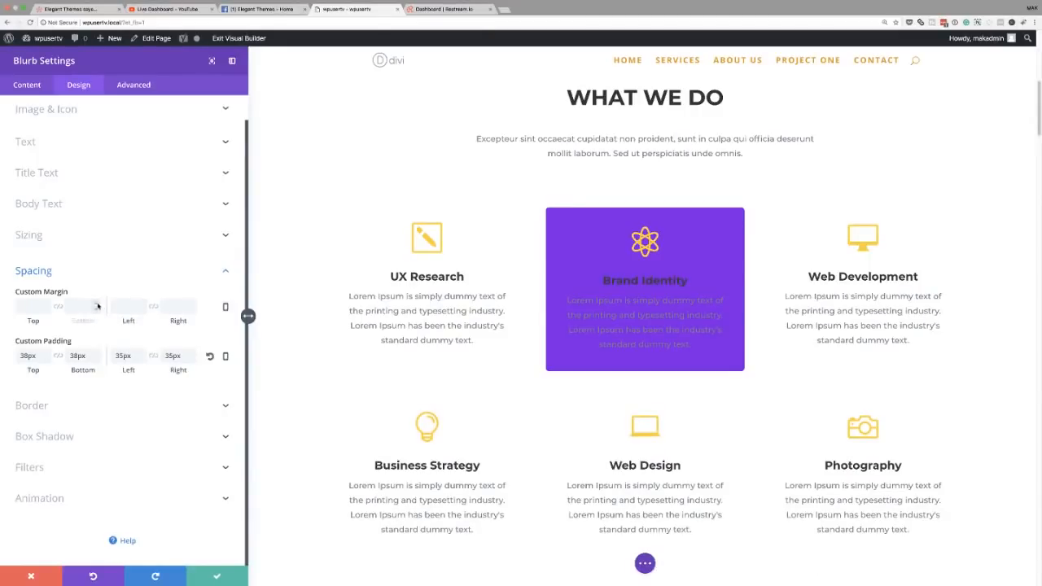
# Try raising the blurb's bottom custom margin in 1px increments beyond 8px, reset the margin, and discard the blurb's changes.
pyautogui.click(96, 303)
pyautogui.click(97, 304)
pyautogui.click(97, 305)
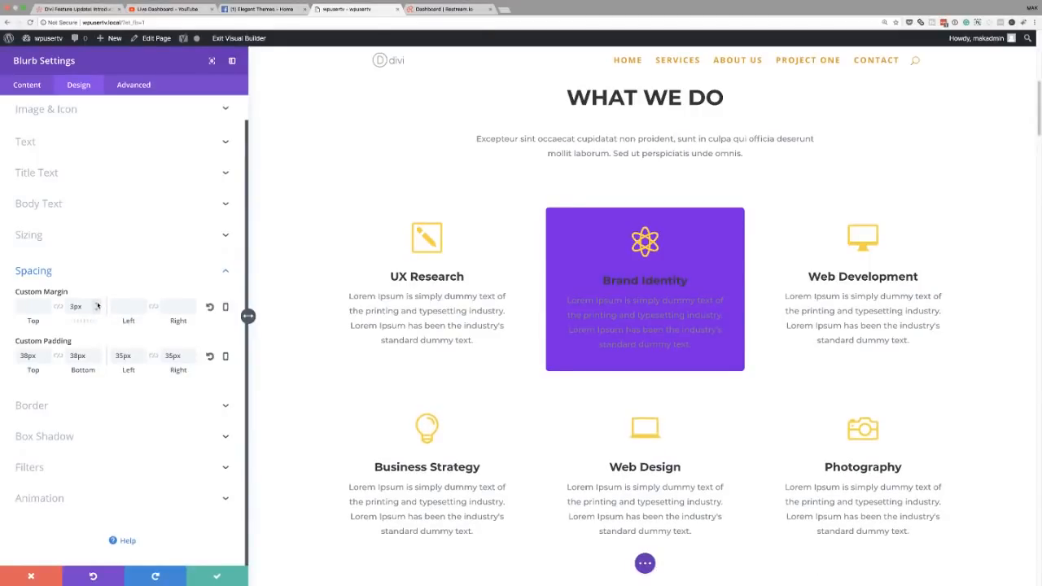
pyautogui.click(97, 306)
pyautogui.click(97, 305)
pyautogui.click(97, 306)
pyautogui.click(97, 305)
pyautogui.click(97, 305)
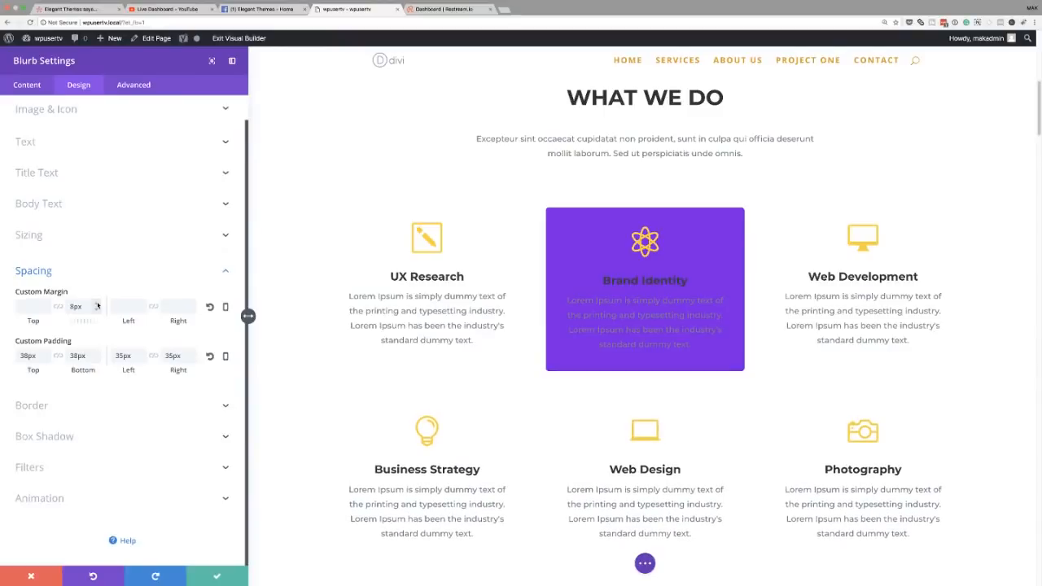
pyautogui.click(97, 305)
pyautogui.click(97, 305)
pyautogui.click(97, 306)
pyautogui.click(209, 308)
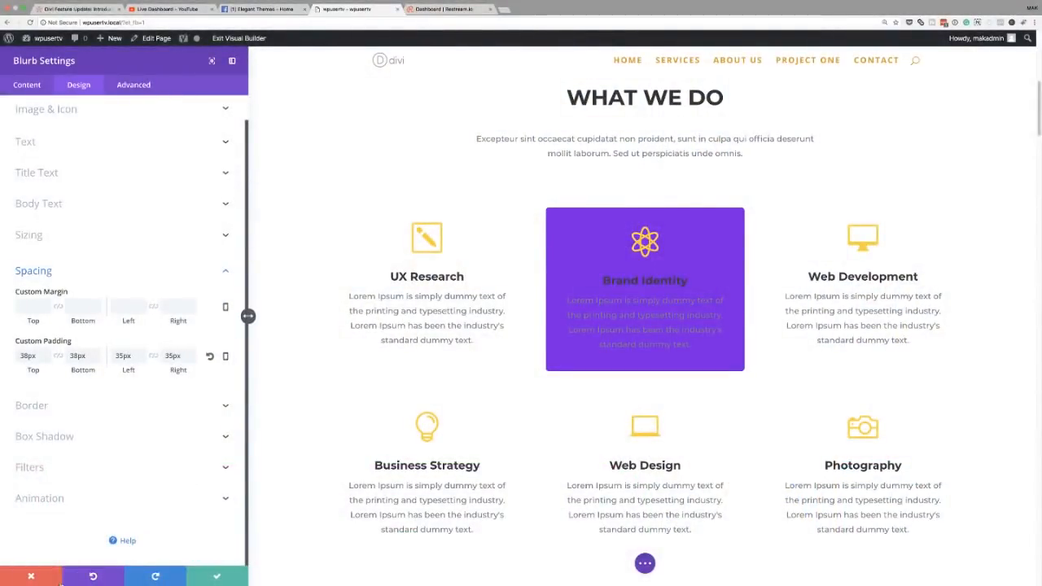
pyautogui.click(31, 577)
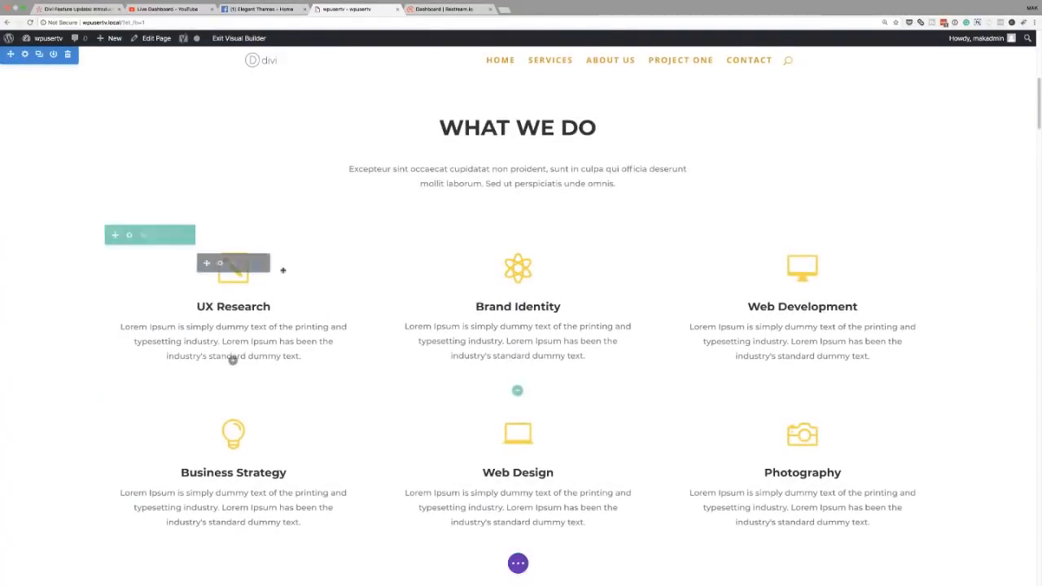
# Try the palette's text colours from red to purple and black on the "What we do" text module, and discard the changes.
pyautogui.scroll(4, 538, 283)
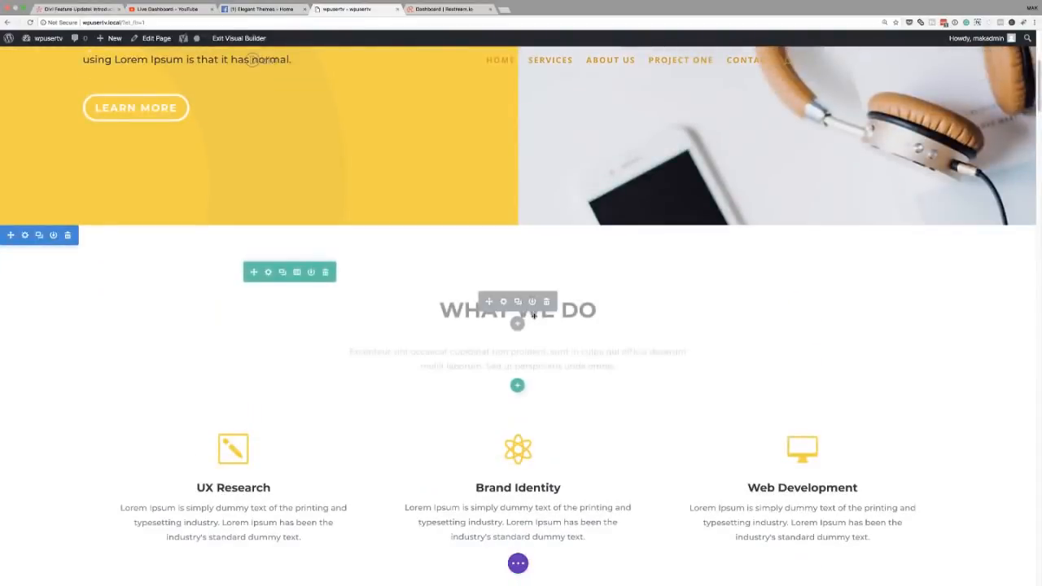
pyautogui.click(504, 300)
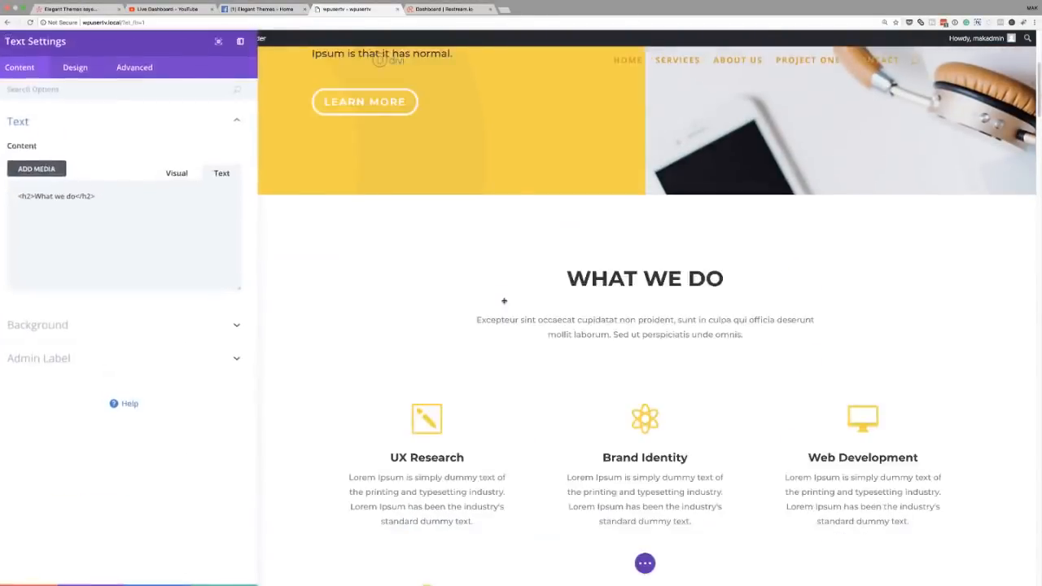
pyautogui.click(76, 85)
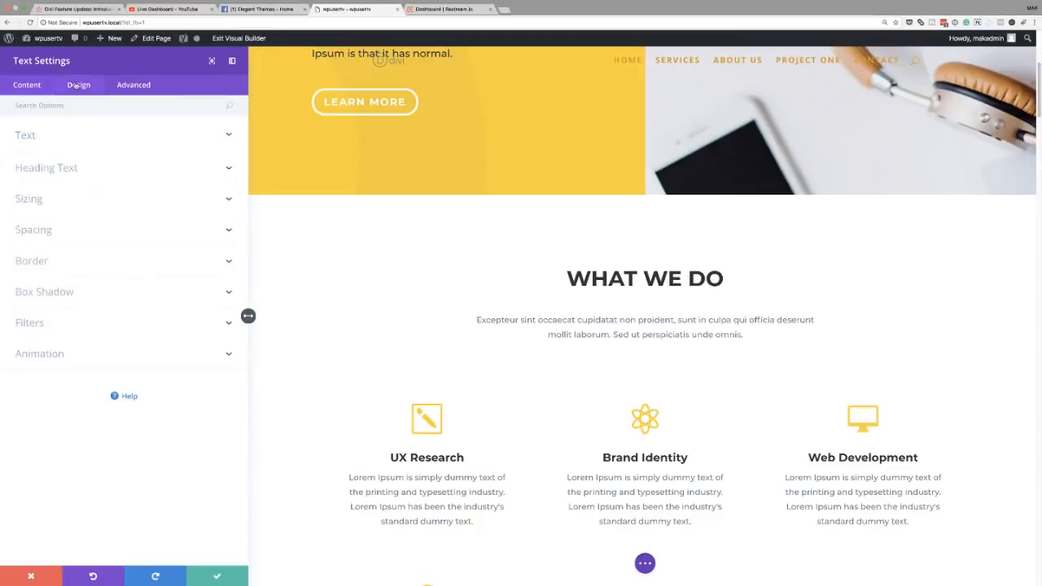
pyautogui.click(55, 138)
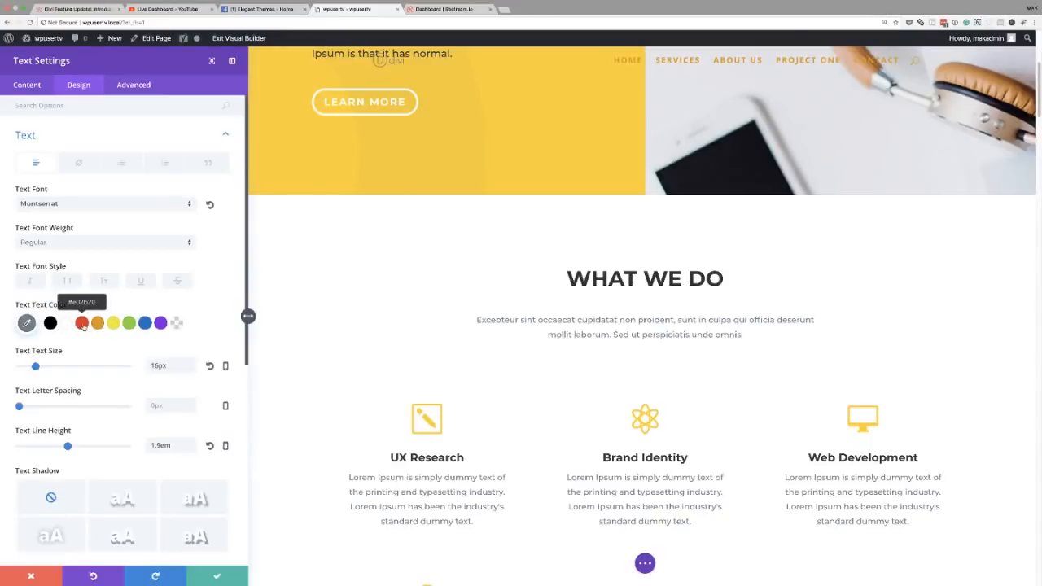
pyautogui.click(82, 324)
pyautogui.click(97, 323)
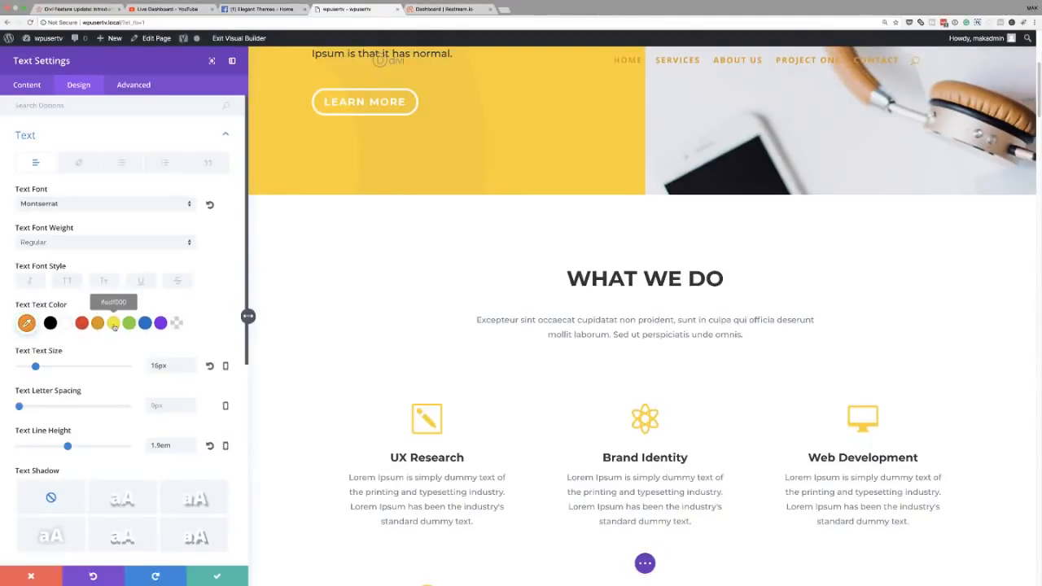
pyautogui.click(114, 323)
pyautogui.click(128, 323)
pyautogui.click(145, 323)
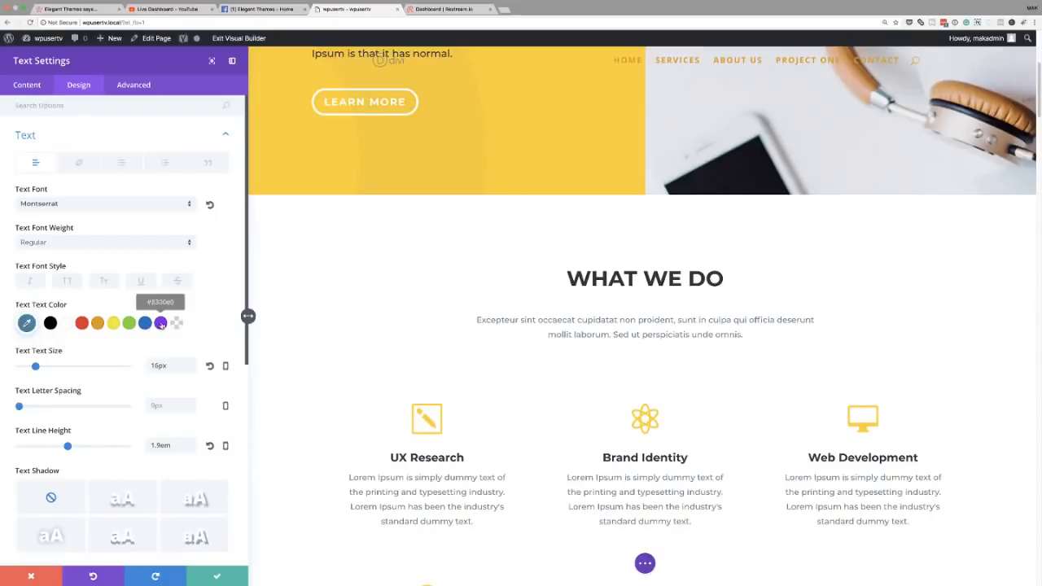
pyautogui.click(160, 323)
pyautogui.click(50, 323)
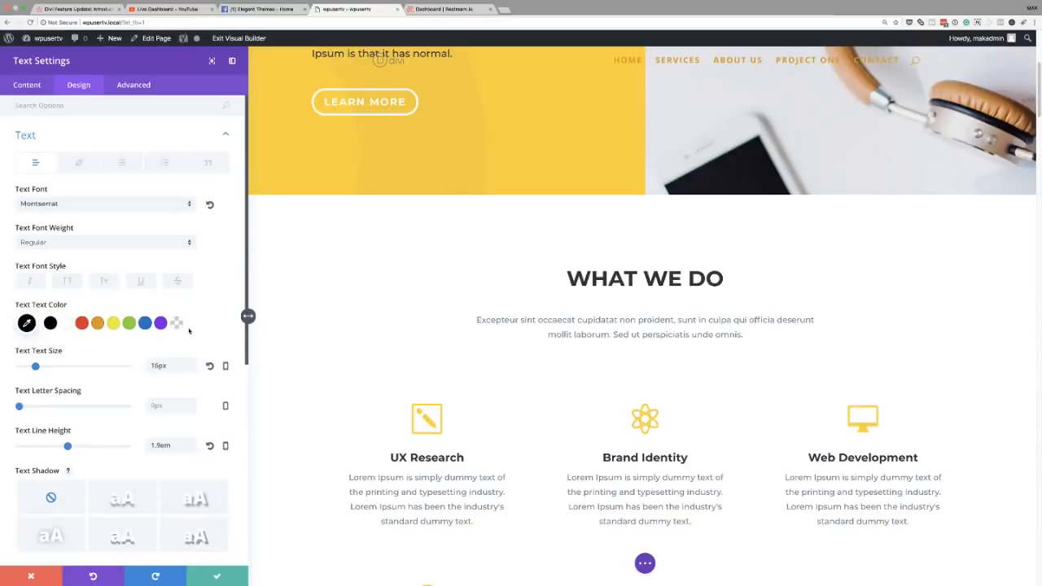
pyautogui.click(33, 575)
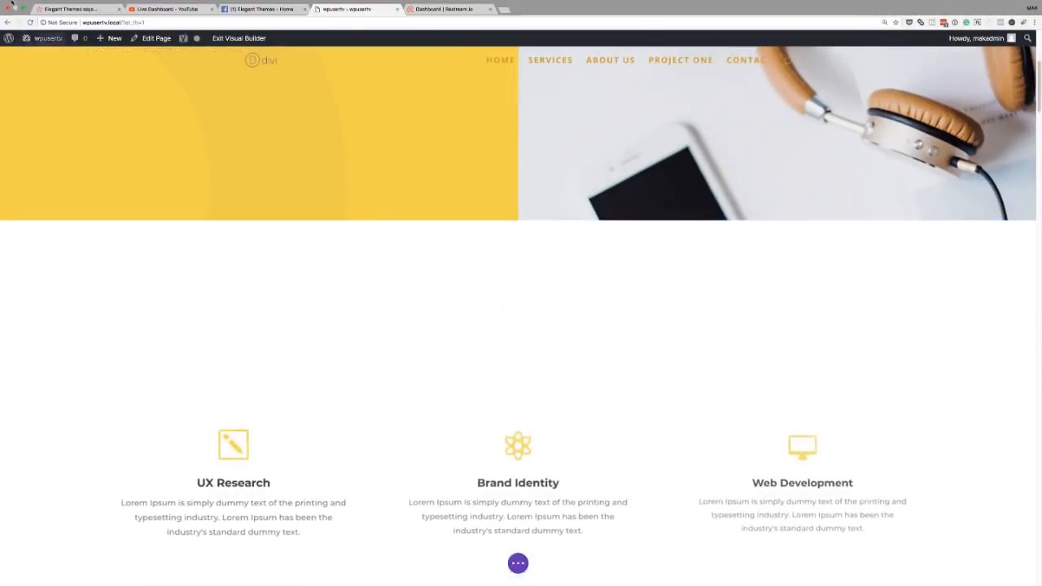
# Go to the WordPress dashboard and open the Divi Theme Options.
pyautogui.moveTo(53, 38)
pyautogui.click(42, 59)
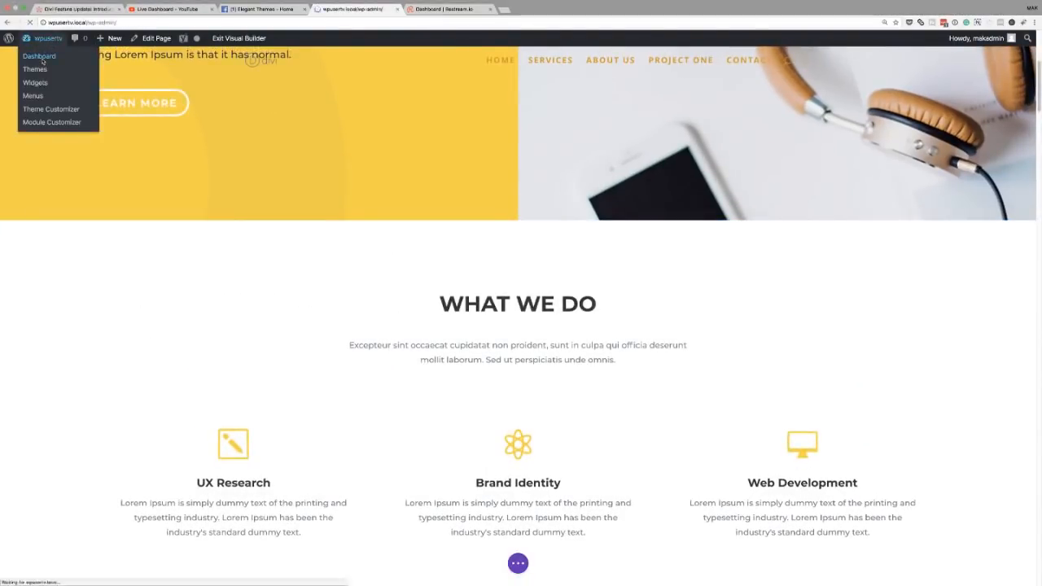
pyautogui.moveTo(56, 307)
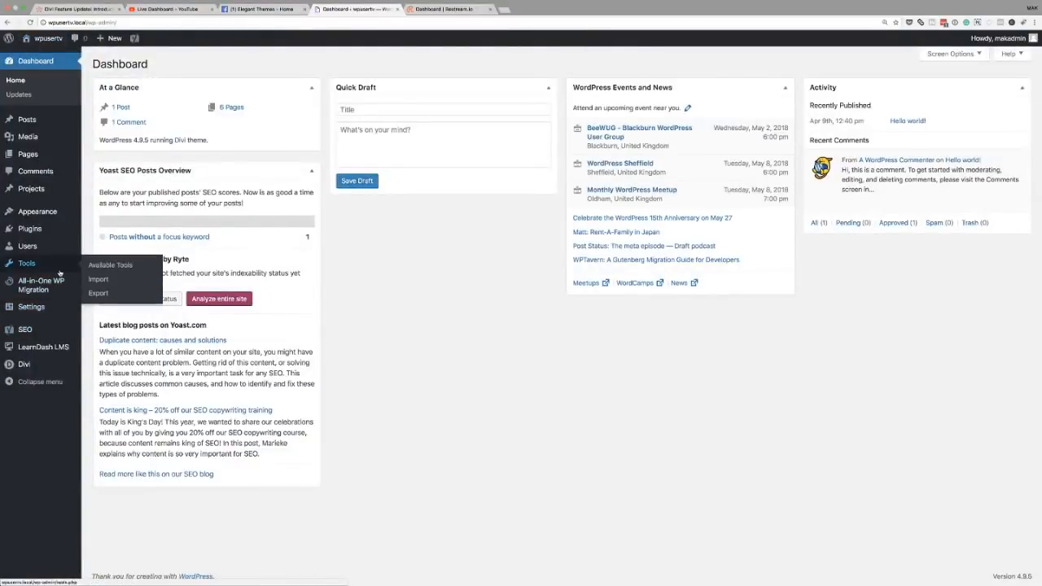
pyautogui.moveTo(43, 364)
pyautogui.click(114, 366)
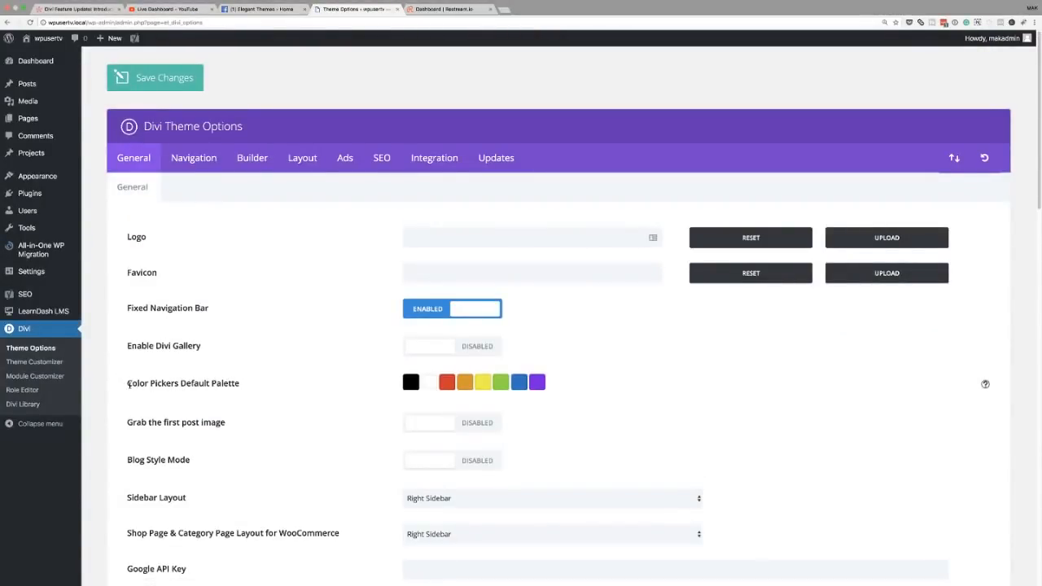
# Change the black swatch in the Color Pickers Default Palette to dark grey #424242.
pyautogui.moveTo(128, 383); pyautogui.dragTo(245, 389)
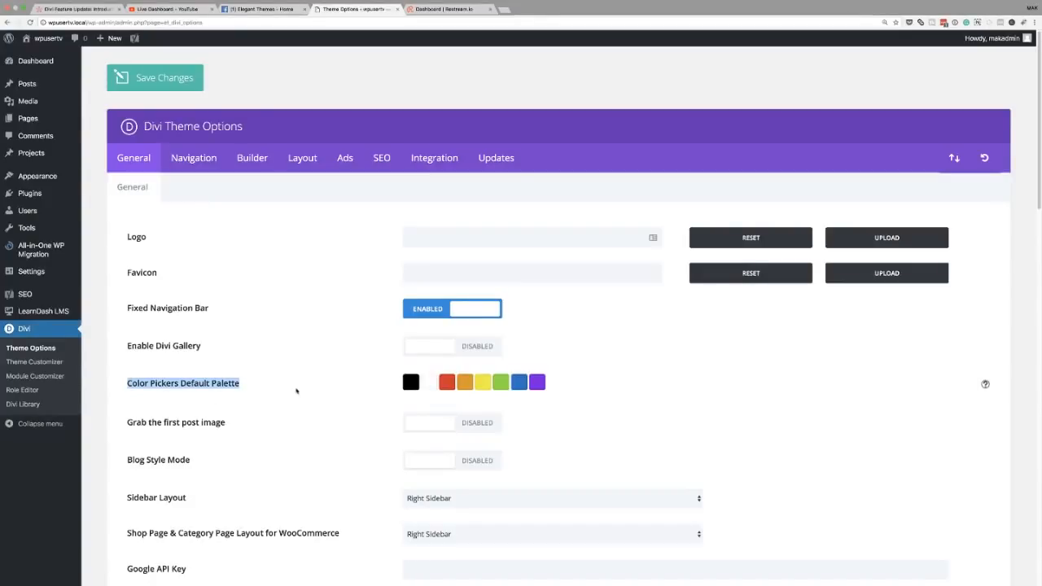
pyautogui.click(318, 389)
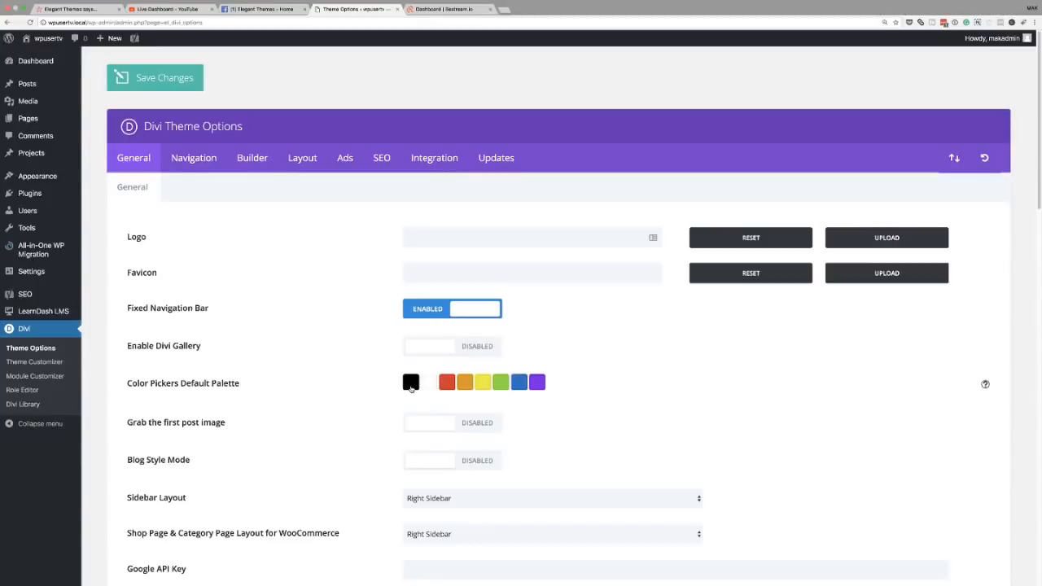
pyautogui.click(411, 383)
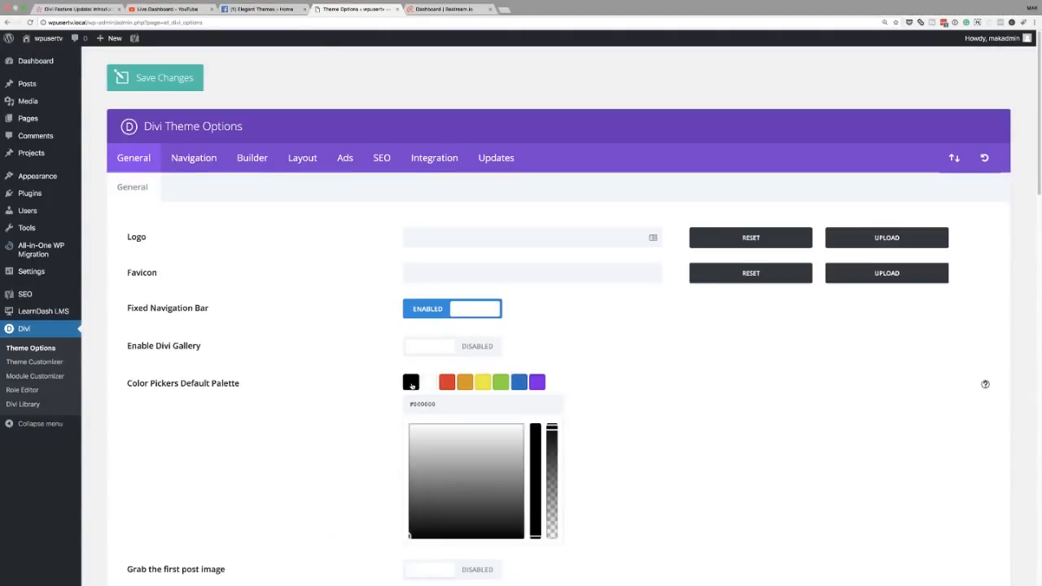
pyautogui.moveTo(425, 455); pyautogui.dragTo(409, 506)
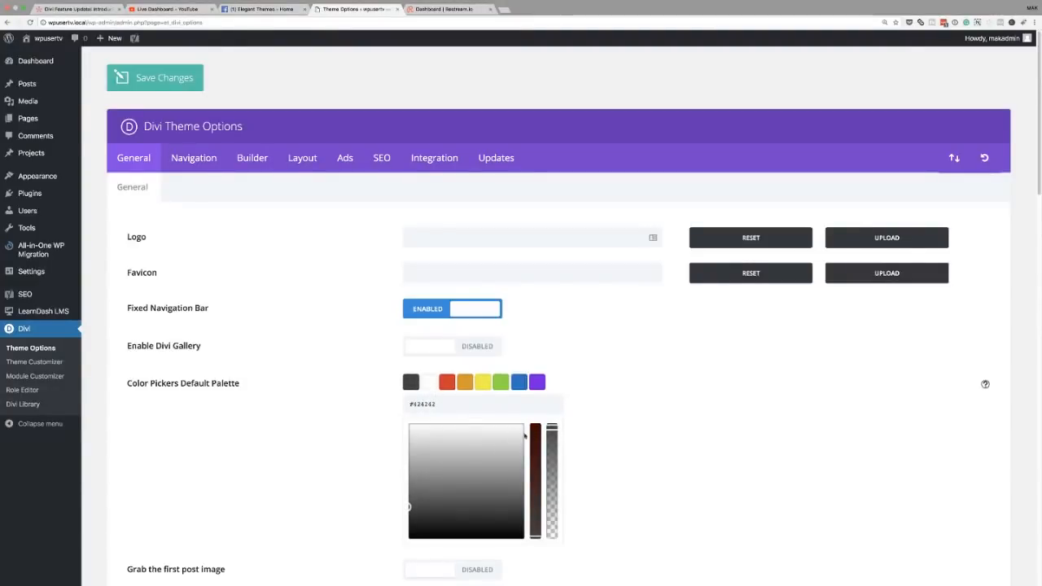
# Change the default palette's red swatch to dark green and its orange swatch to a darker green, #1a3f00.
pyautogui.click(449, 383)
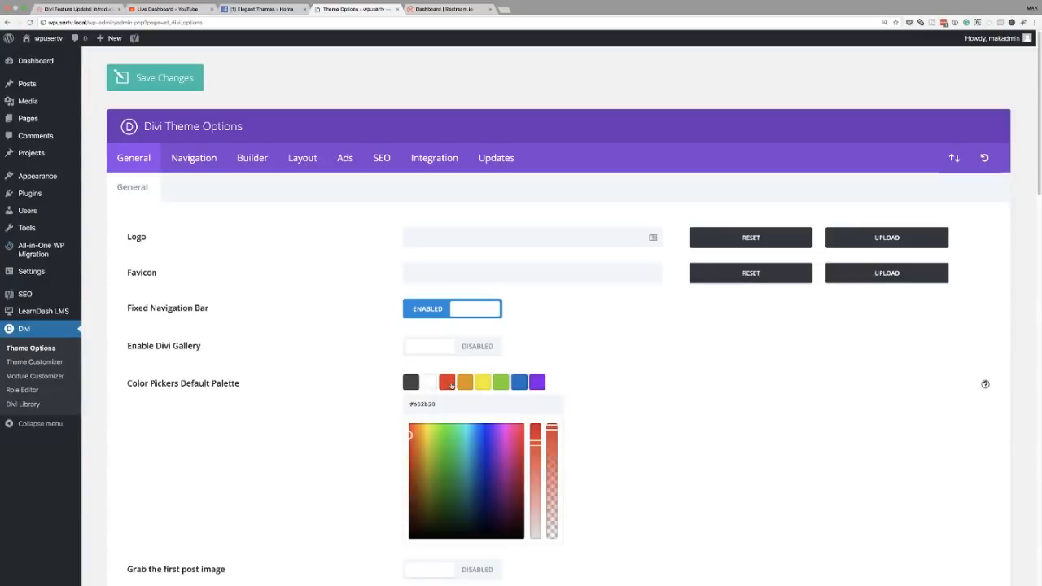
pyautogui.moveTo(478, 479); pyautogui.dragTo(437, 491)
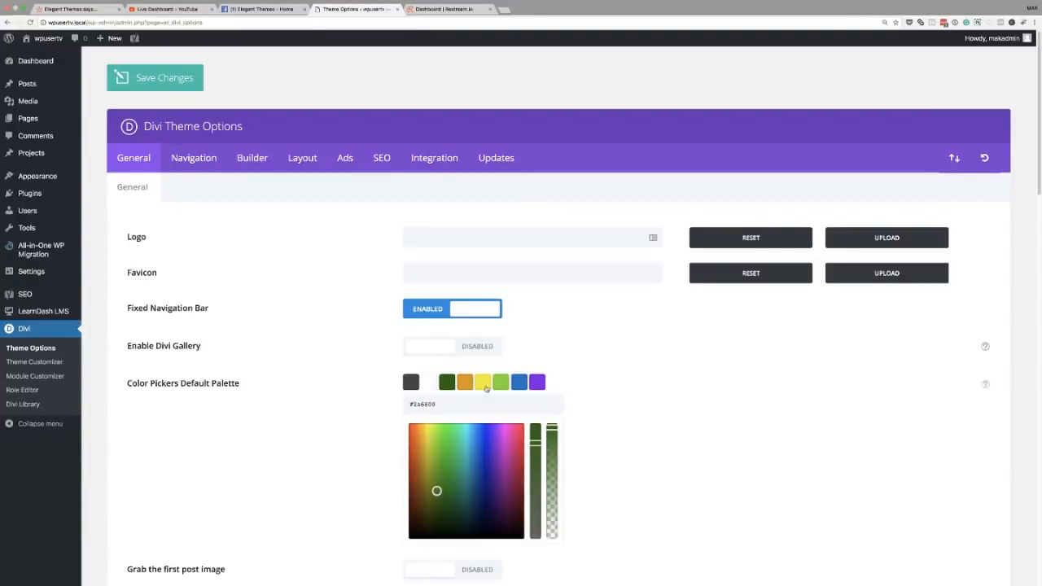
pyautogui.click(466, 383)
pyautogui.moveTo(424, 442); pyautogui.dragTo(434, 507)
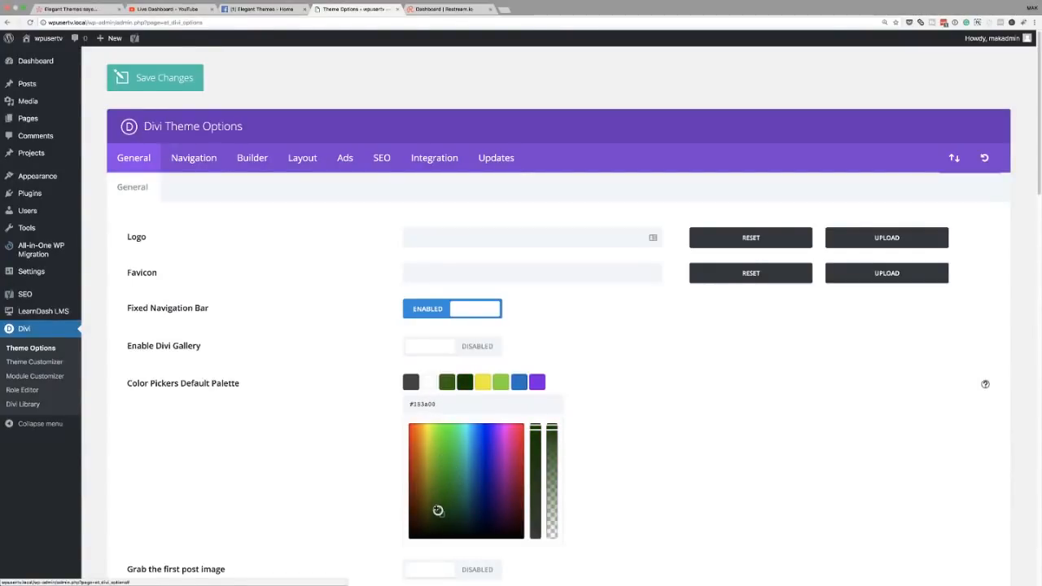
# Change the palette's yellow swatch to brown #af6c00 and its light green swatch to yellow, and save the theme options.
pyautogui.click(484, 383)
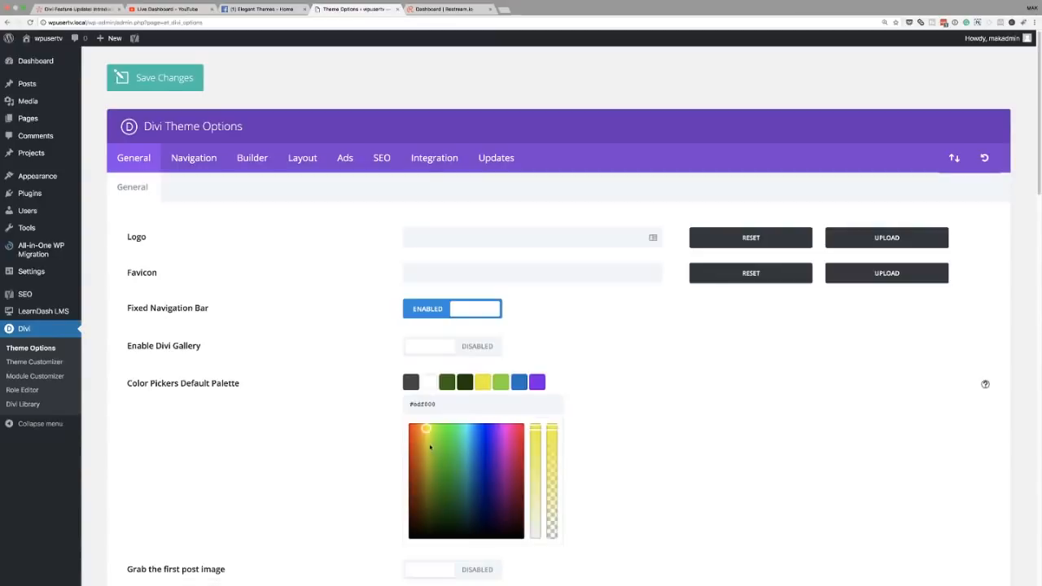
pyautogui.moveTo(425, 443)
pyautogui.mouseDown()
pyautogui.moveTo(419, 457)
pyautogui.moveTo(425, 427)
pyautogui.mouseUp()
pyautogui.click(501, 384)
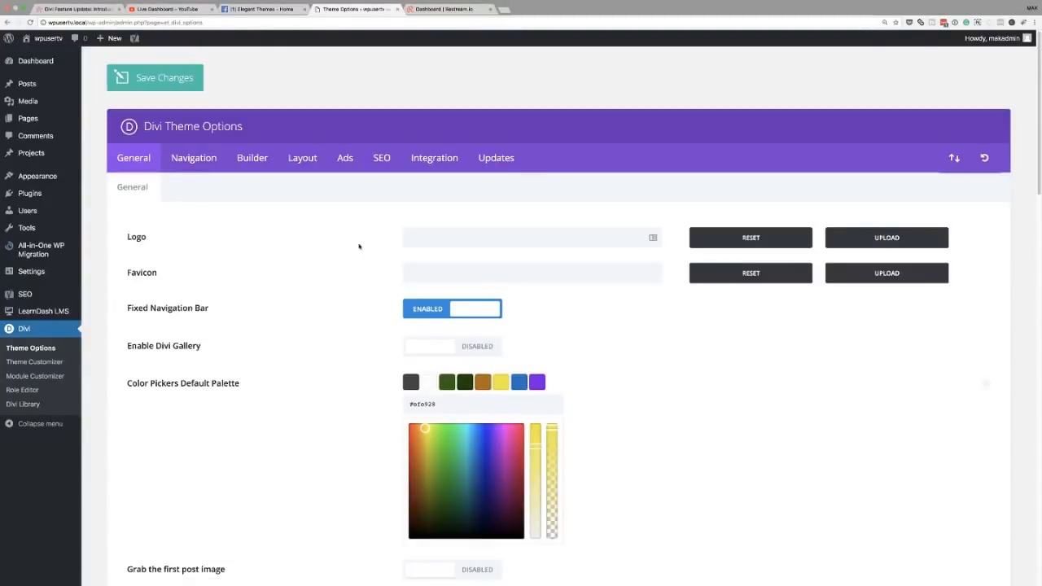
pyautogui.click(163, 82)
# Visit the site's front page and enable the Visual Builder on it.
pyautogui.moveTo(36, 61)
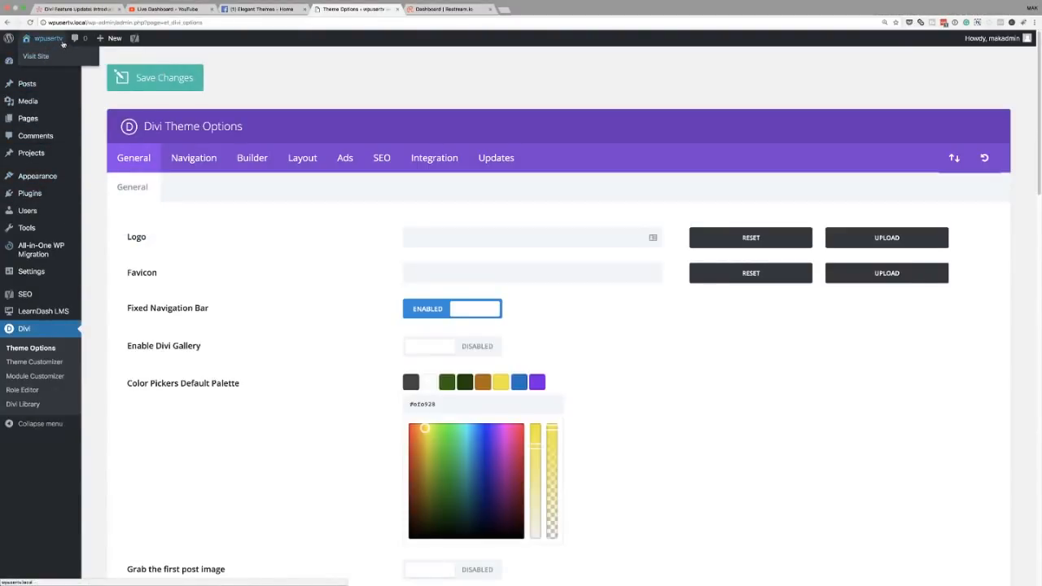
pyautogui.click(47, 58)
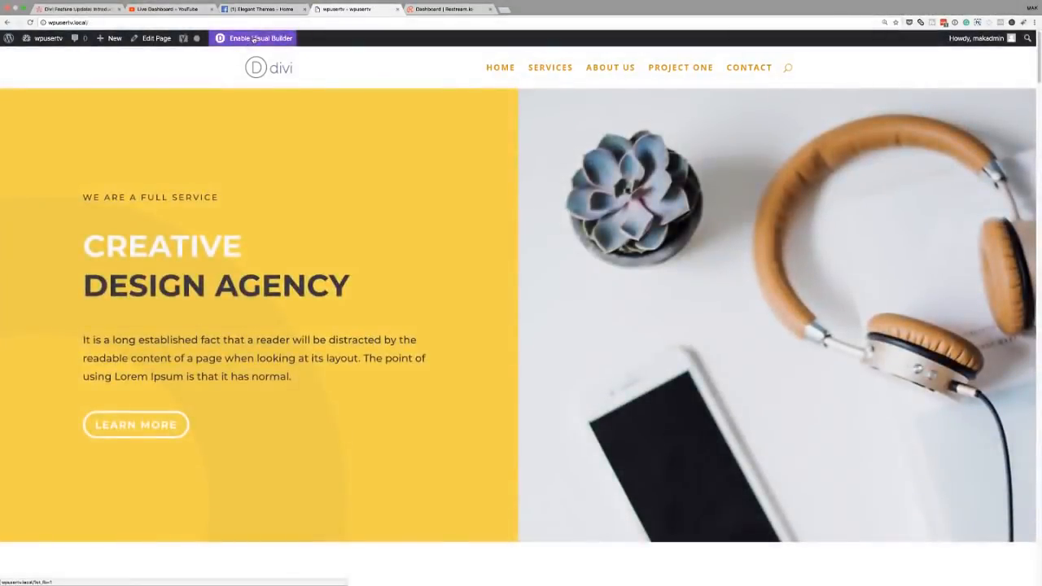
pyautogui.click(254, 39)
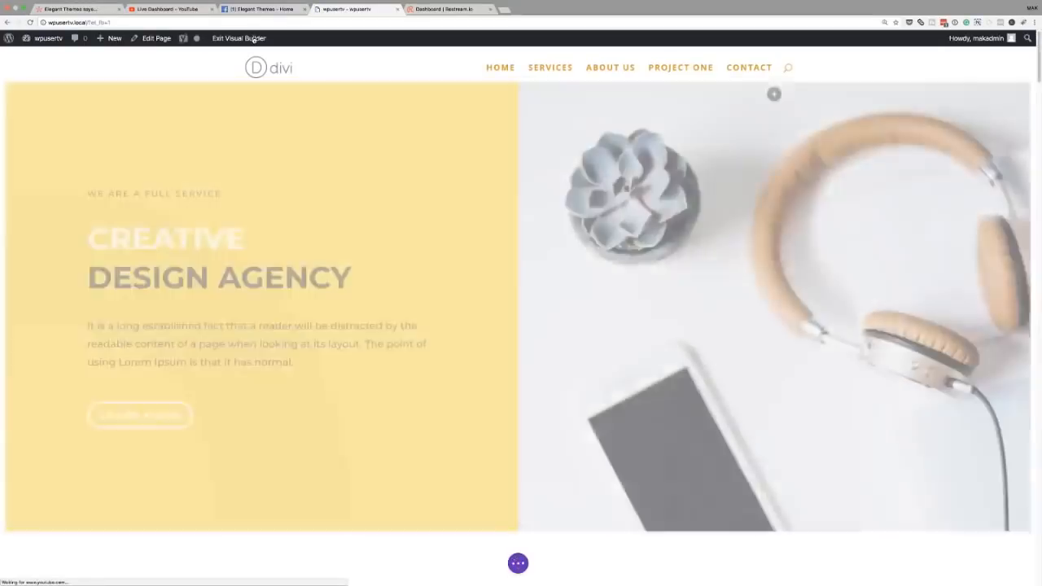
# Try the new palette's grey, green, brown and yellow text colours on the text module below "What we do", and discard the changes.
pyautogui.scroll(-5, 424, 370)
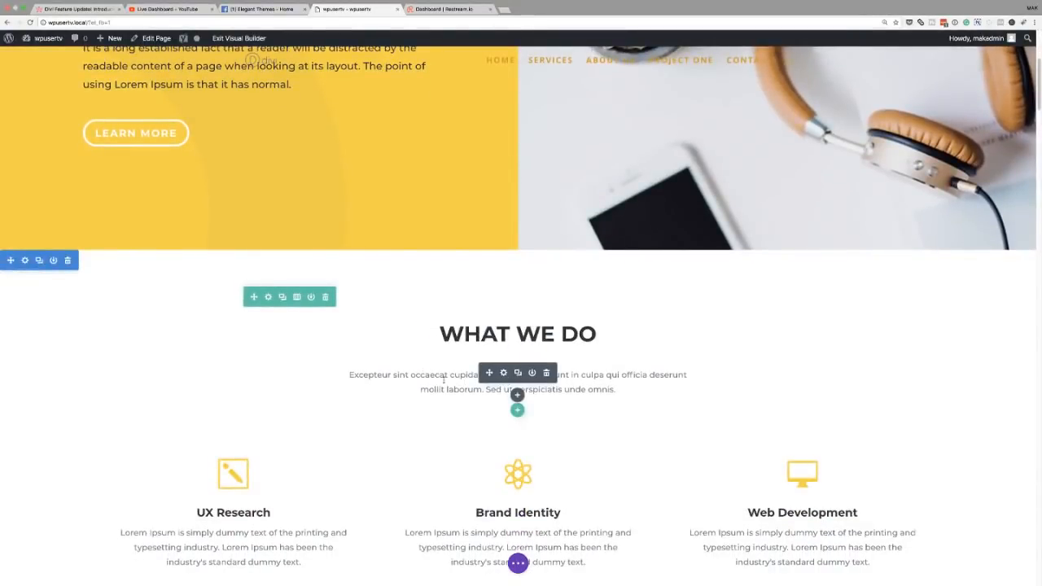
pyautogui.click(503, 372)
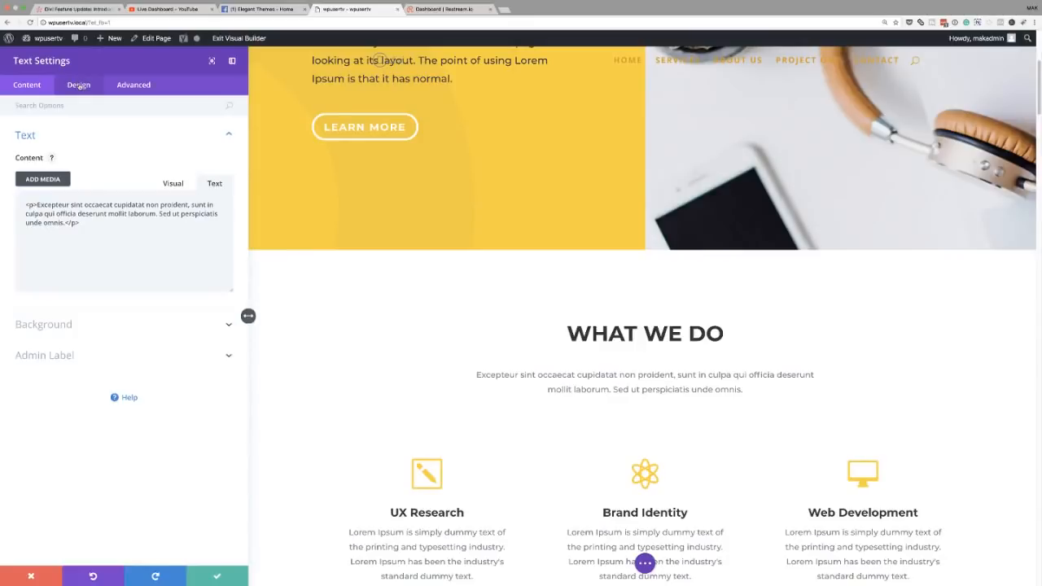
pyautogui.click(79, 84)
pyautogui.click(52, 143)
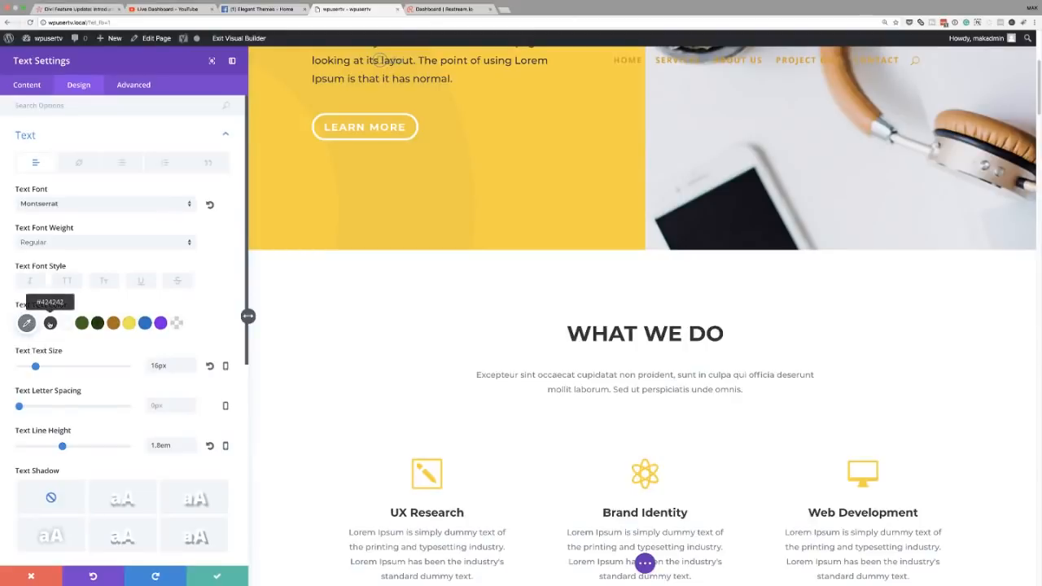
pyautogui.click(50, 323)
pyautogui.click(82, 323)
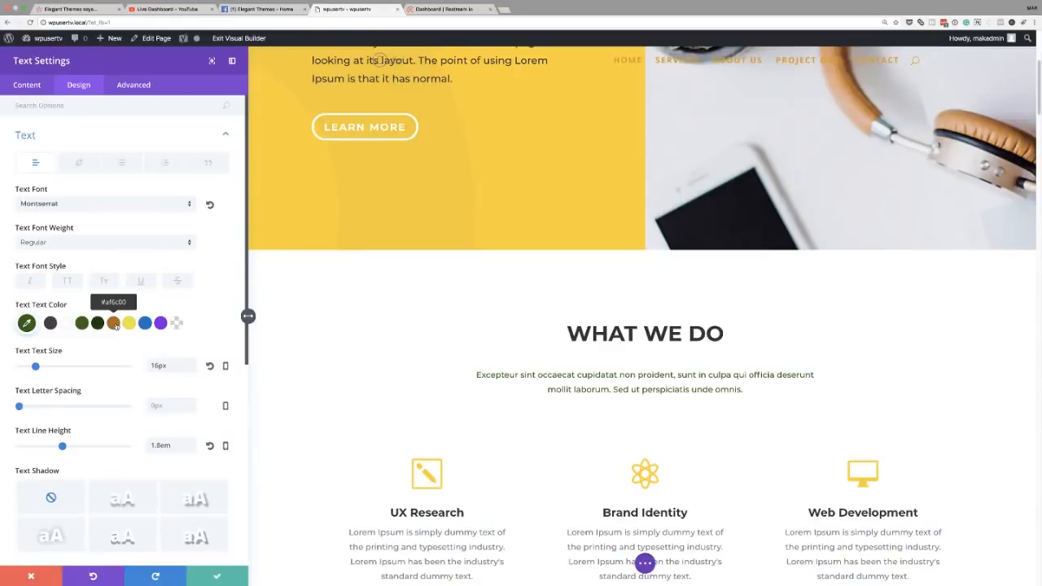
pyautogui.click(115, 325)
pyautogui.click(129, 323)
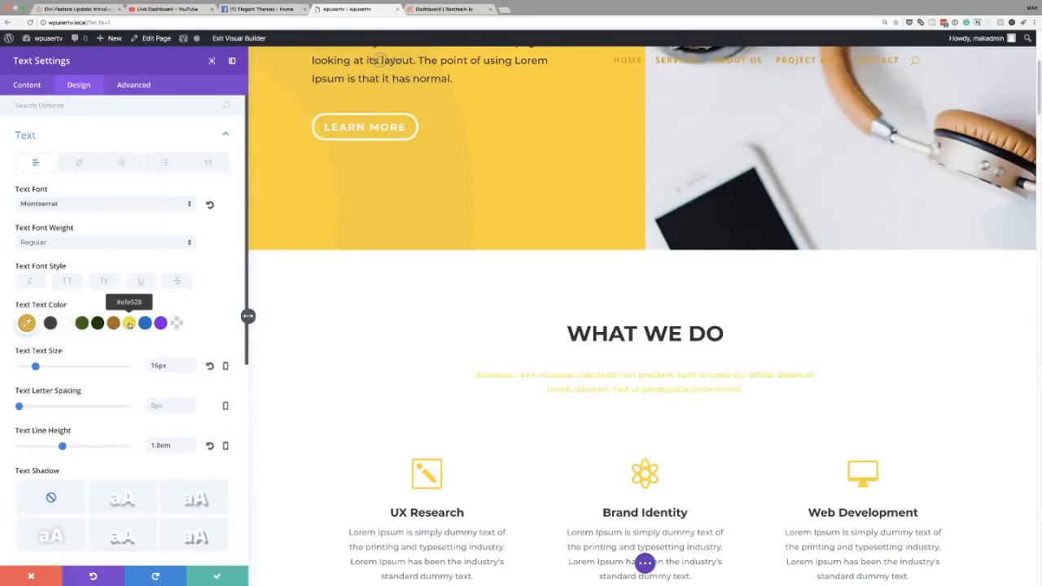
pyautogui.click(116, 325)
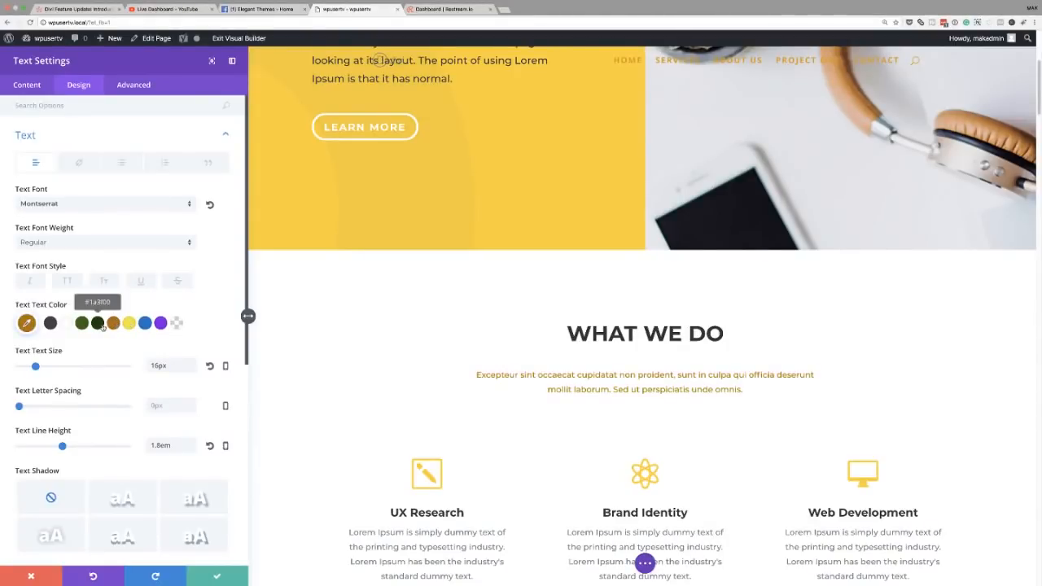
pyautogui.click(81, 324)
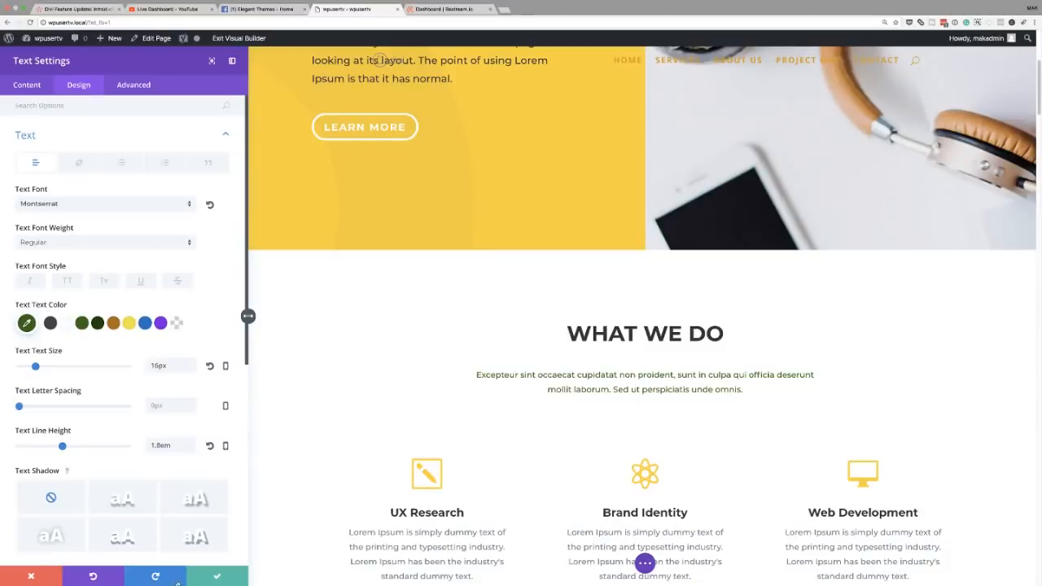
pyautogui.click(31, 576)
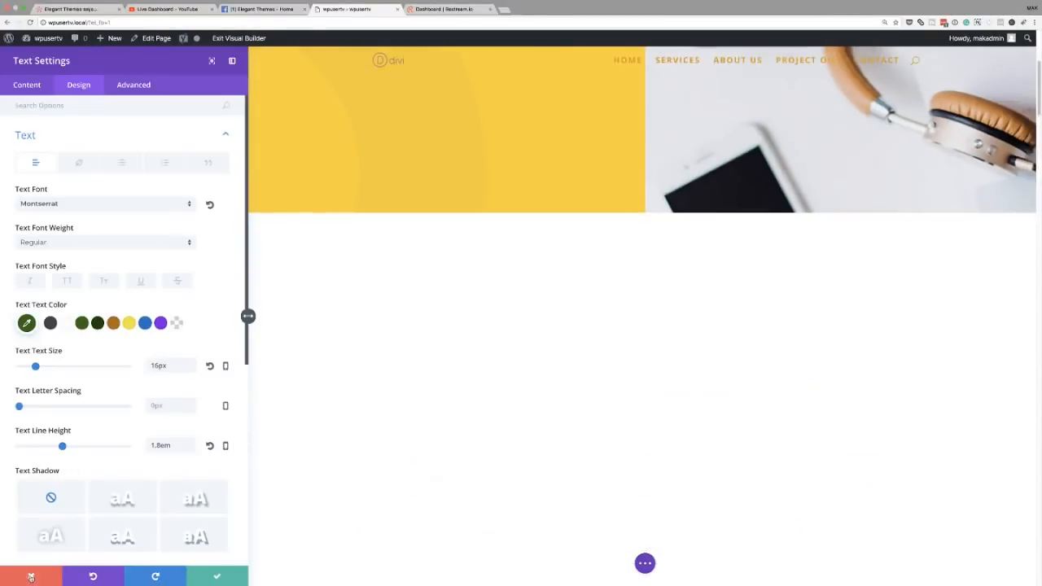
# Examine the Business Strategy blurb's Title Text, Sizing, Box Shadow, Filters and Body Text design options for the palette colours.
pyautogui.scroll(-5, 404, 416)
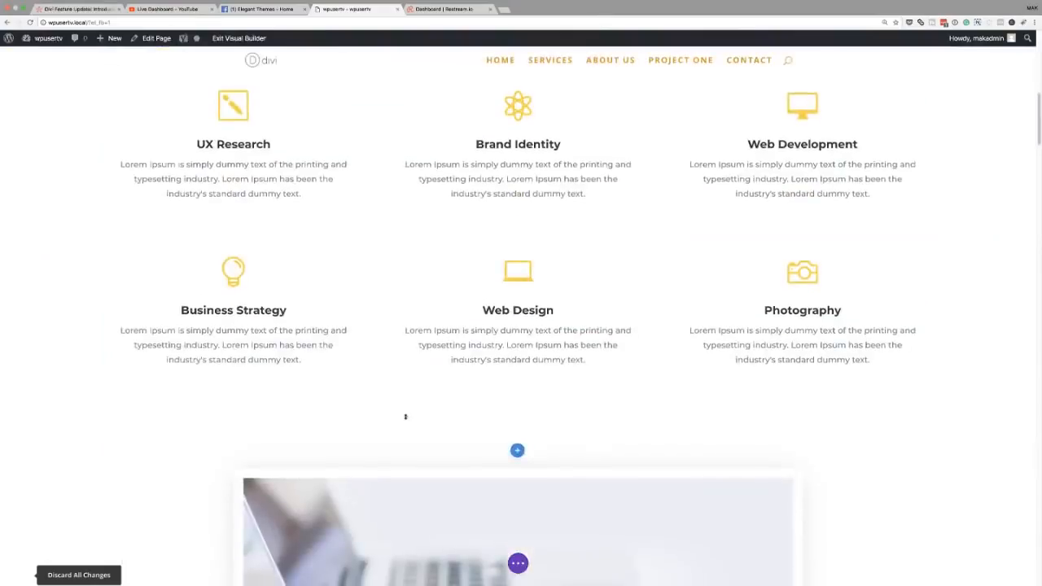
pyautogui.moveTo(253, 250)
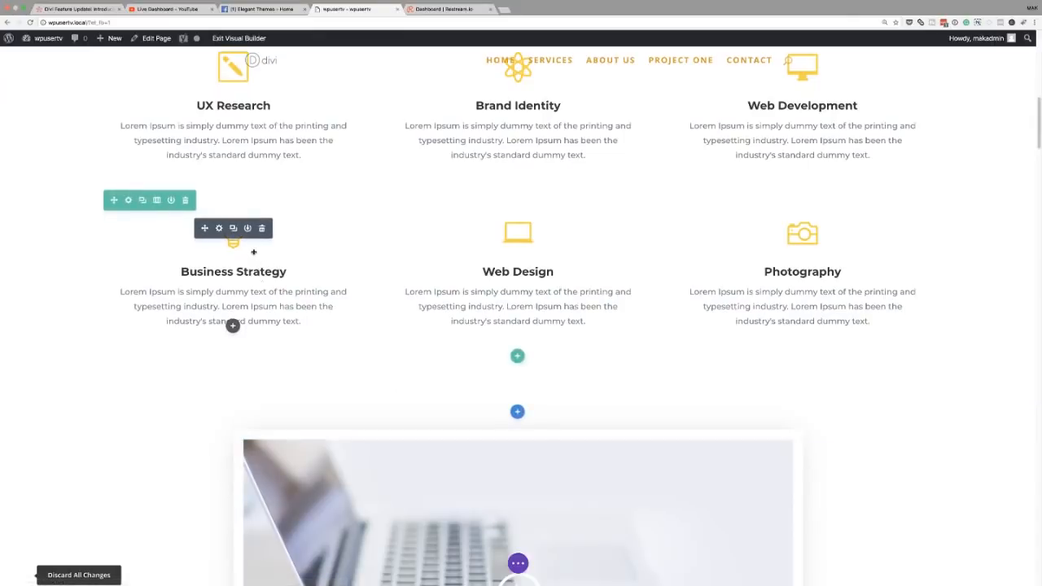
pyautogui.click(219, 229)
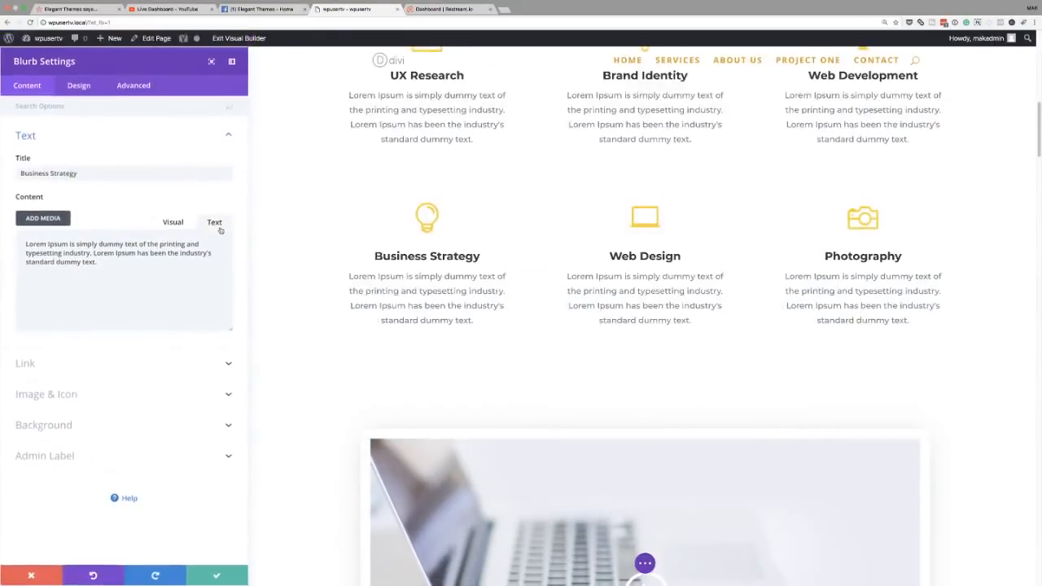
pyautogui.click(82, 86)
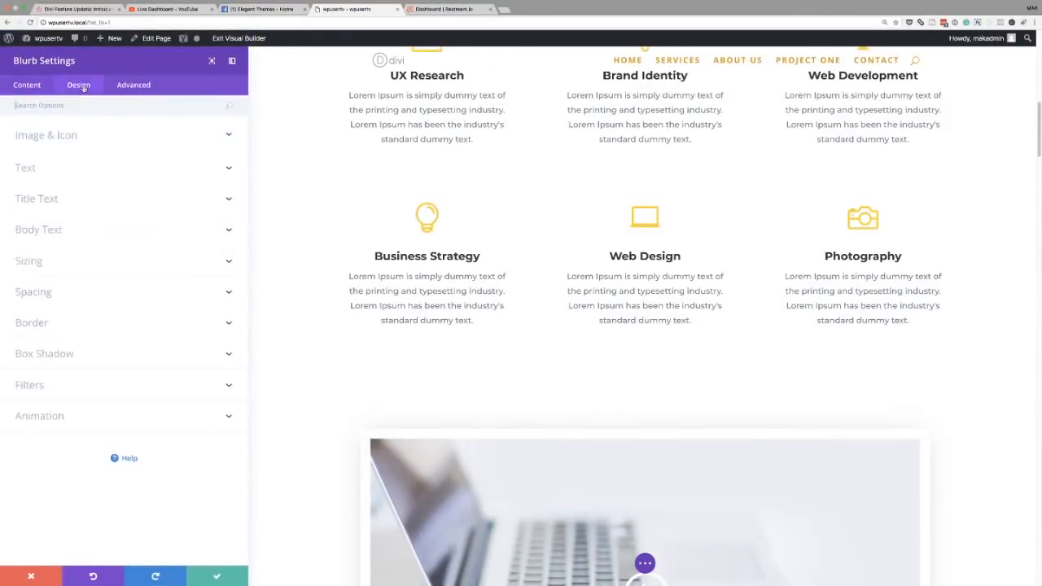
pyautogui.click(44, 203)
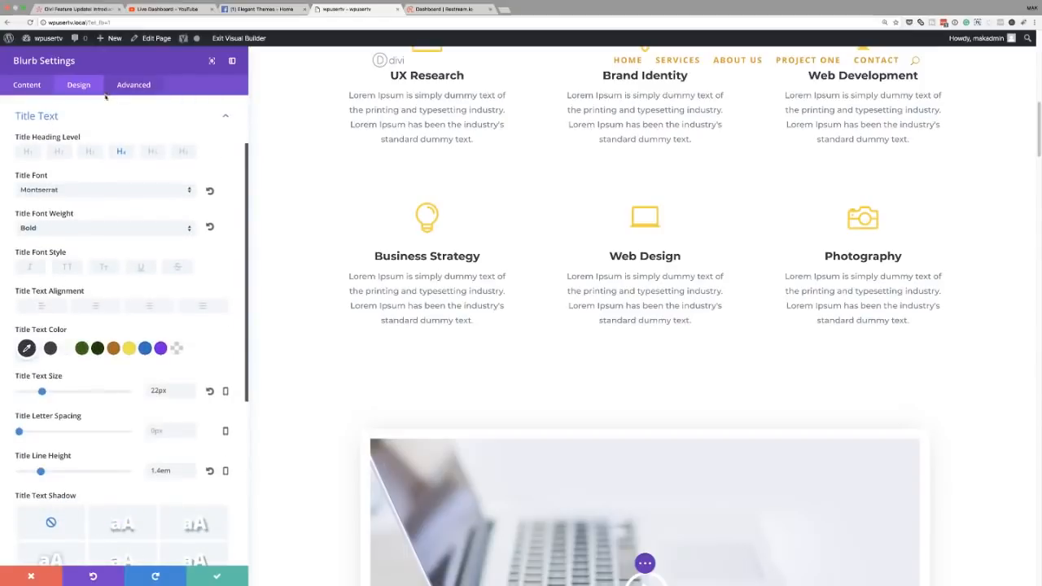
pyautogui.scroll(-5, 145, 405)
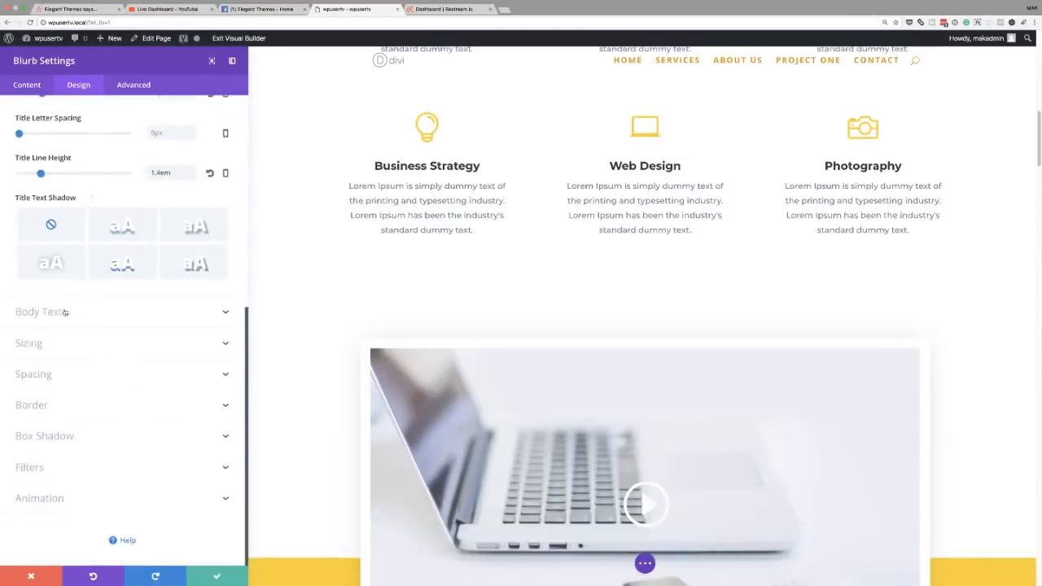
pyautogui.click(47, 345)
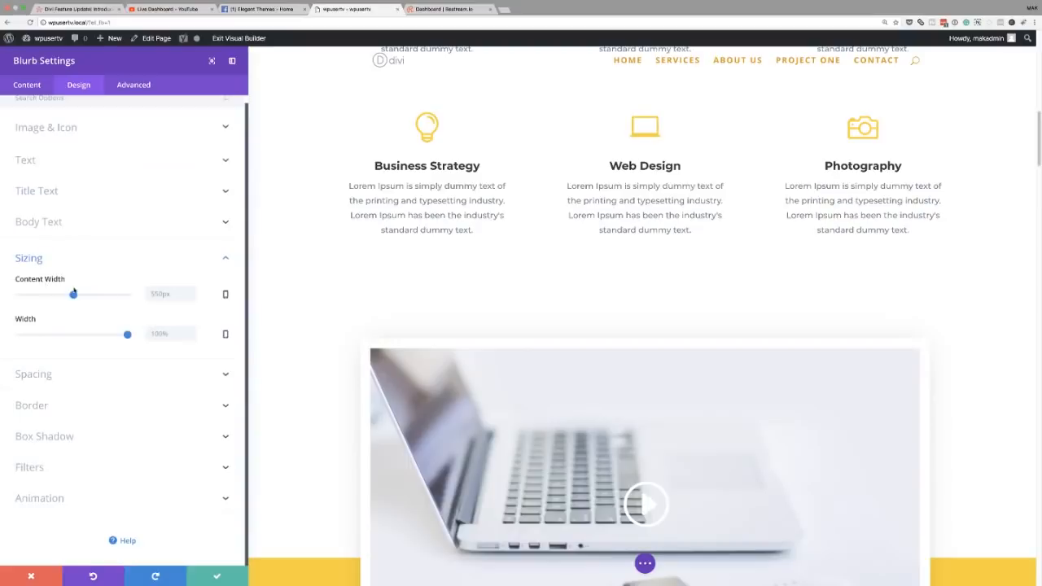
pyautogui.click(94, 440)
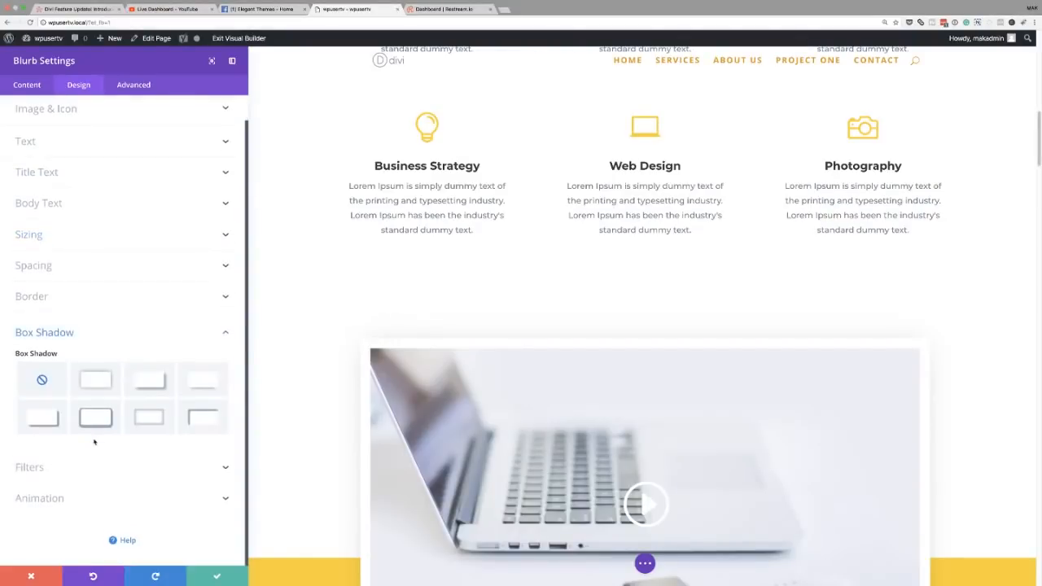
pyautogui.click(54, 469)
pyautogui.scroll(-1, 81, 472)
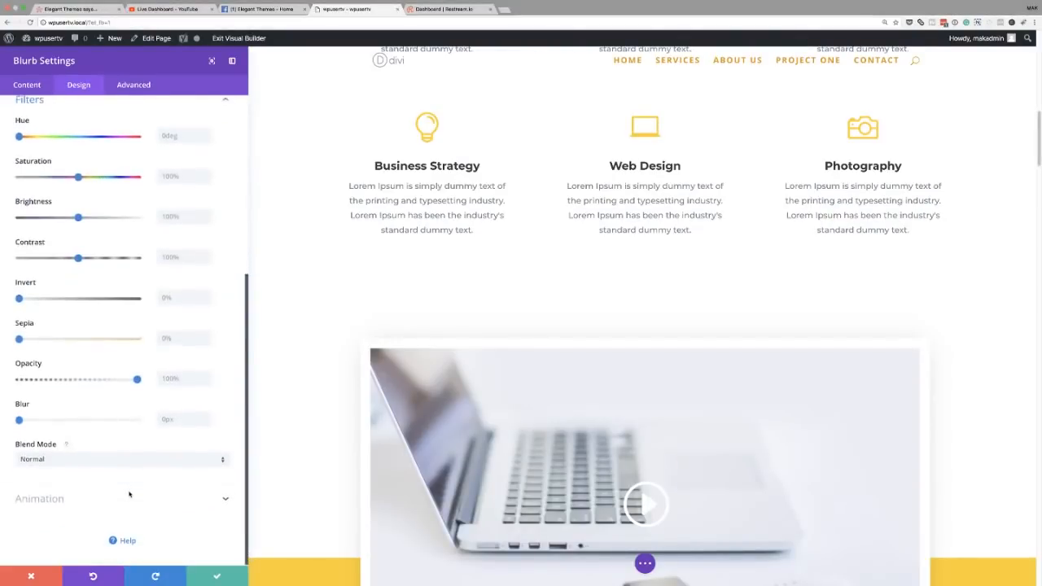
pyautogui.scroll(7, 128, 495)
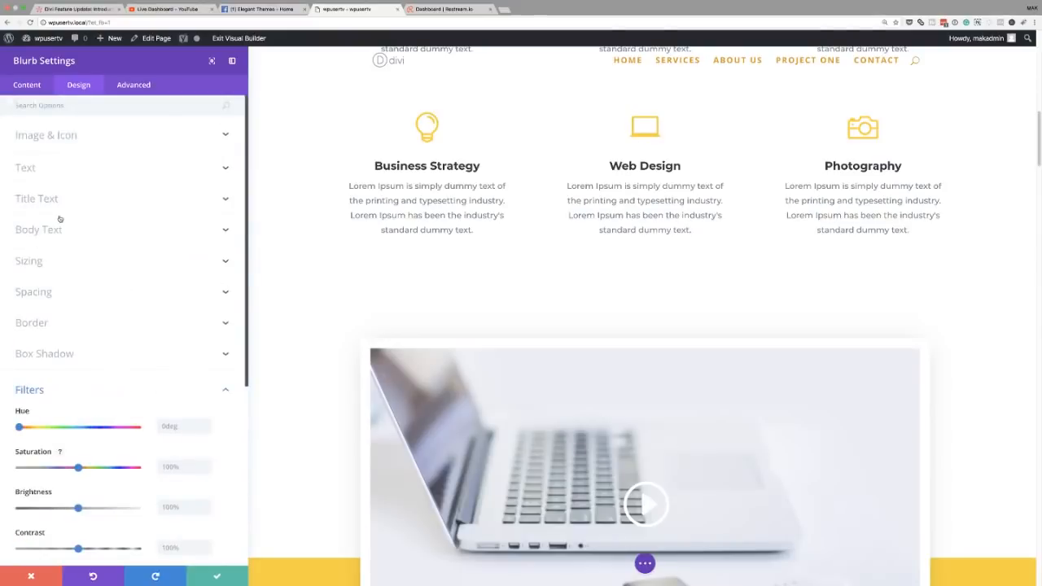
pyautogui.click(60, 231)
pyautogui.scroll(-3, 95, 203)
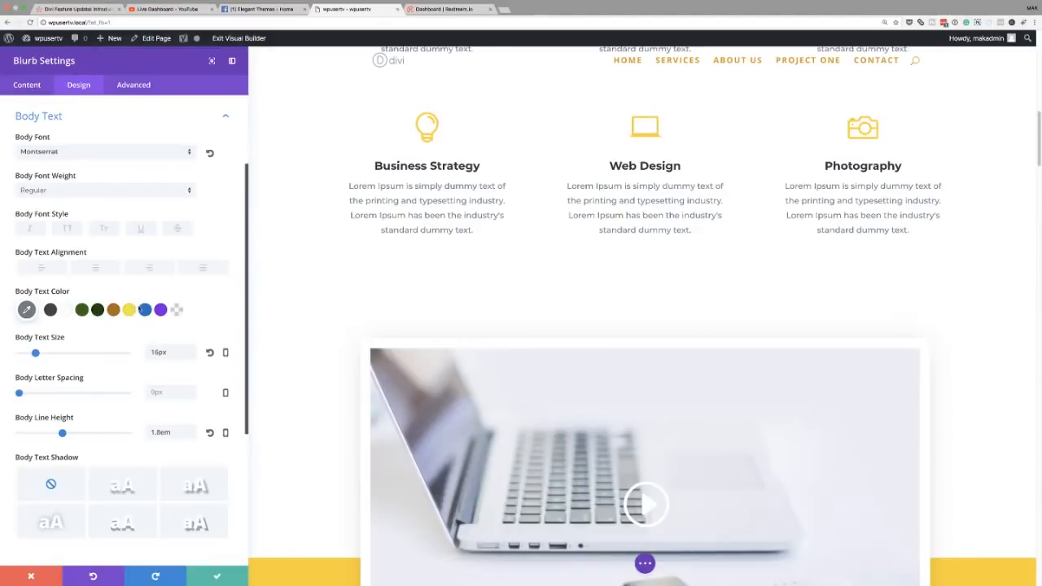
# Open the Business Strategy blurb's background colour picker to view the palette swatches.
pyautogui.click(28, 83)
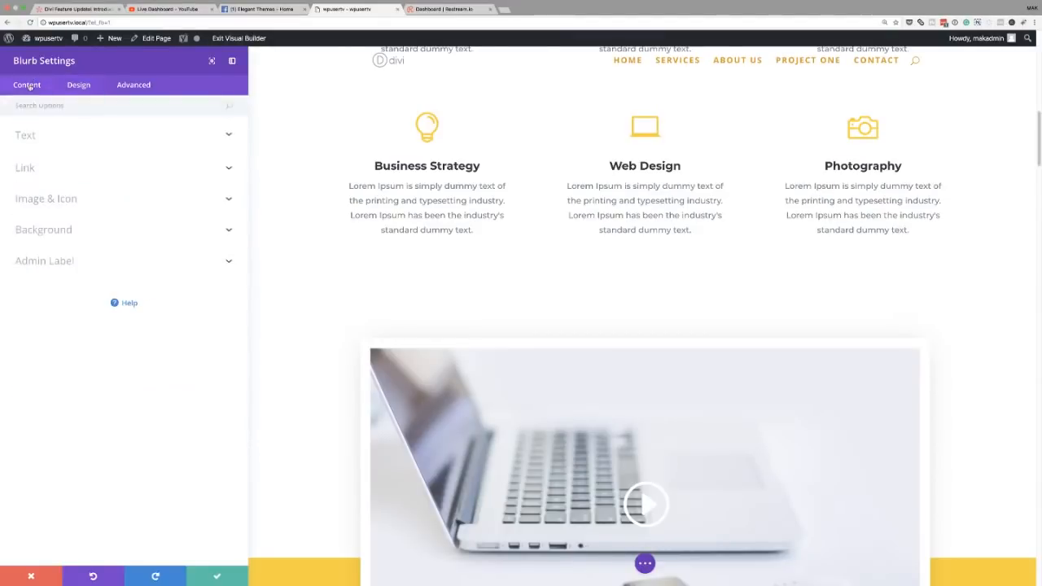
pyautogui.click(67, 231)
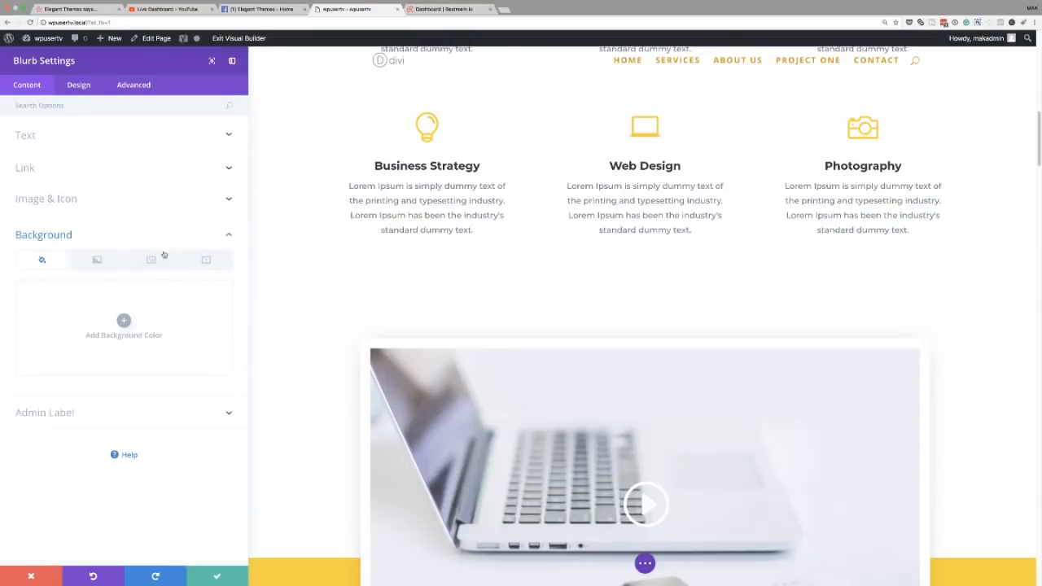
pyautogui.click(125, 322)
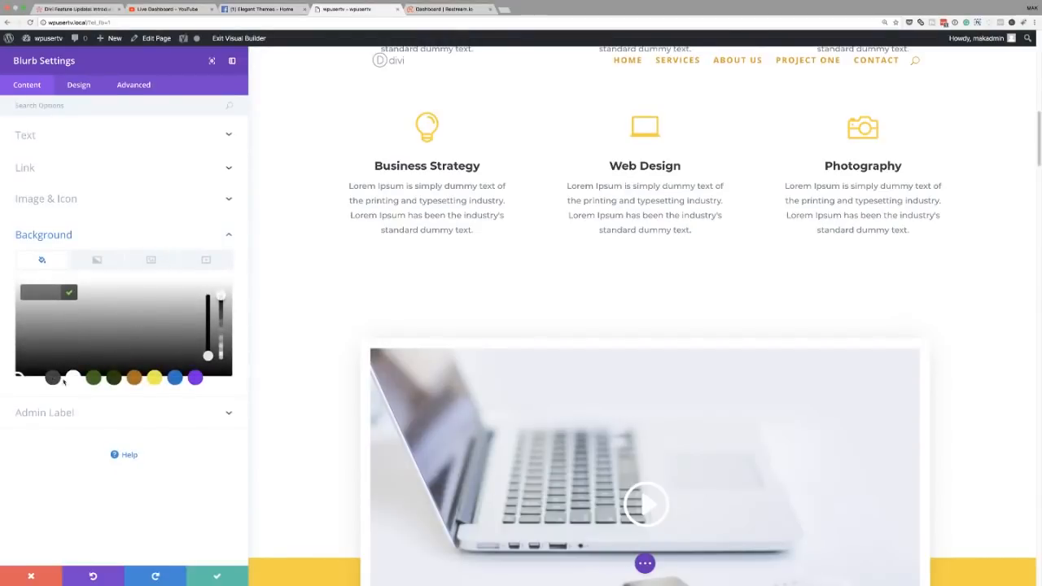
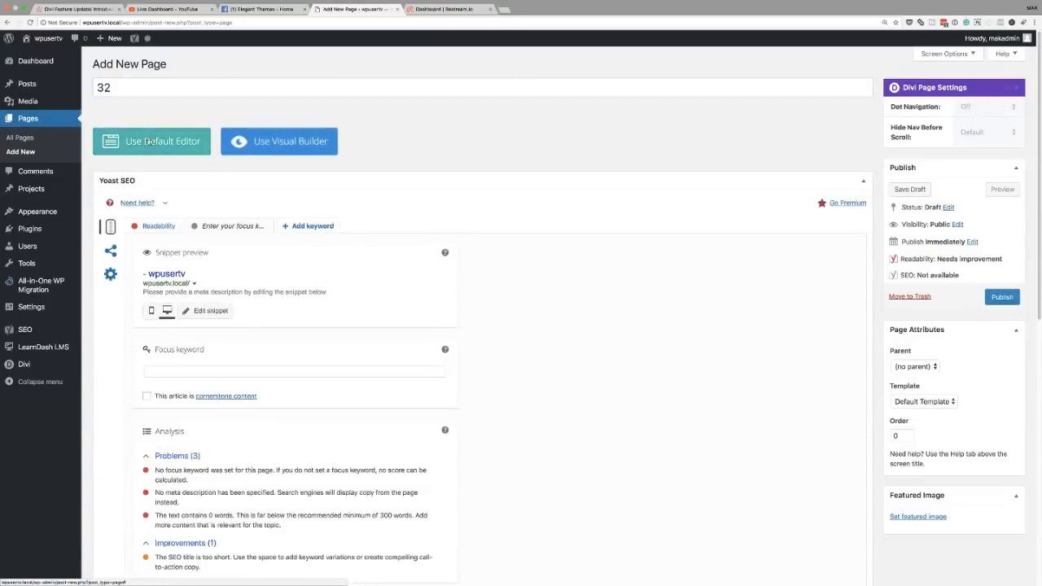
# Start building the new page 32 in the Visual Builder and insert a layout of two equal columns.
pyautogui.click(283, 148)
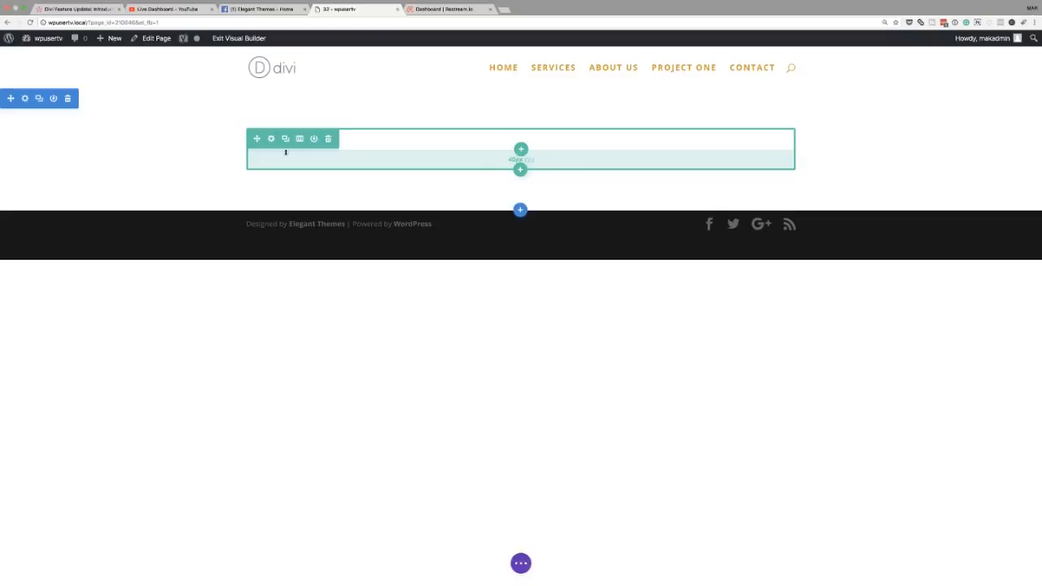
pyautogui.click(521, 149)
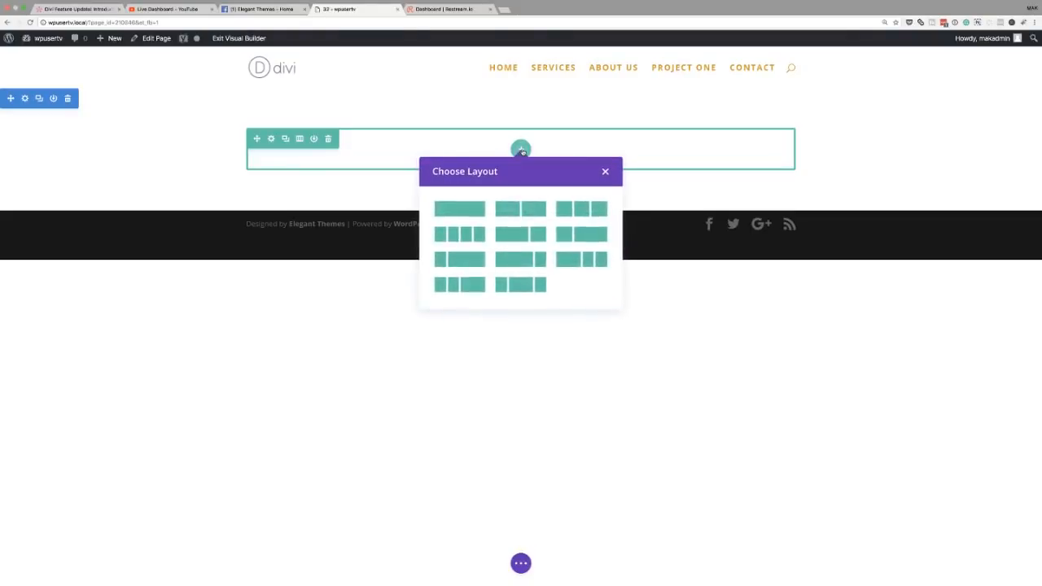
pyautogui.click(531, 213)
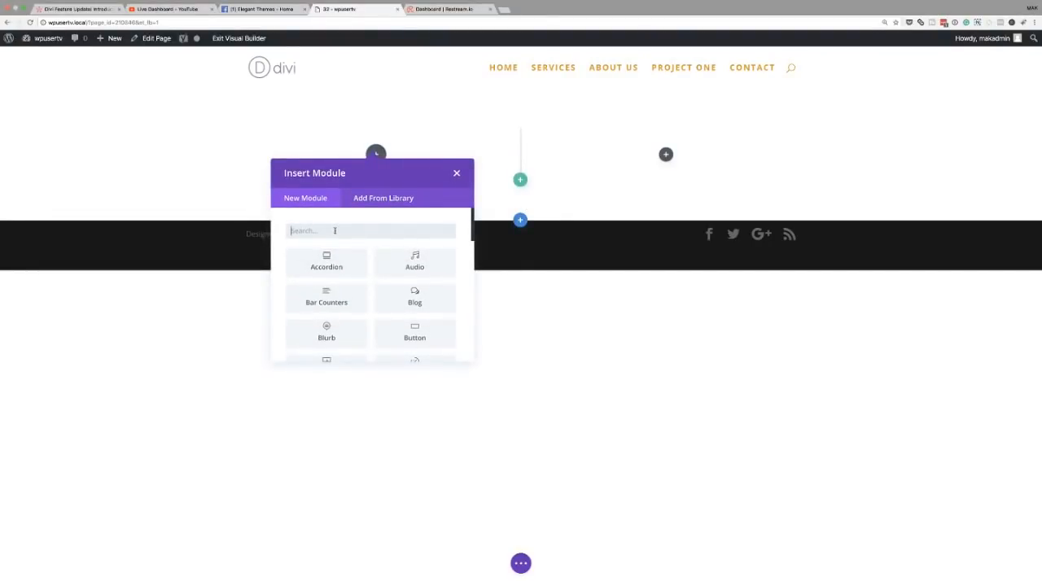
# Add a Video module to the first column with the Divi YouTube video and save it.
pyautogui.write('vie')
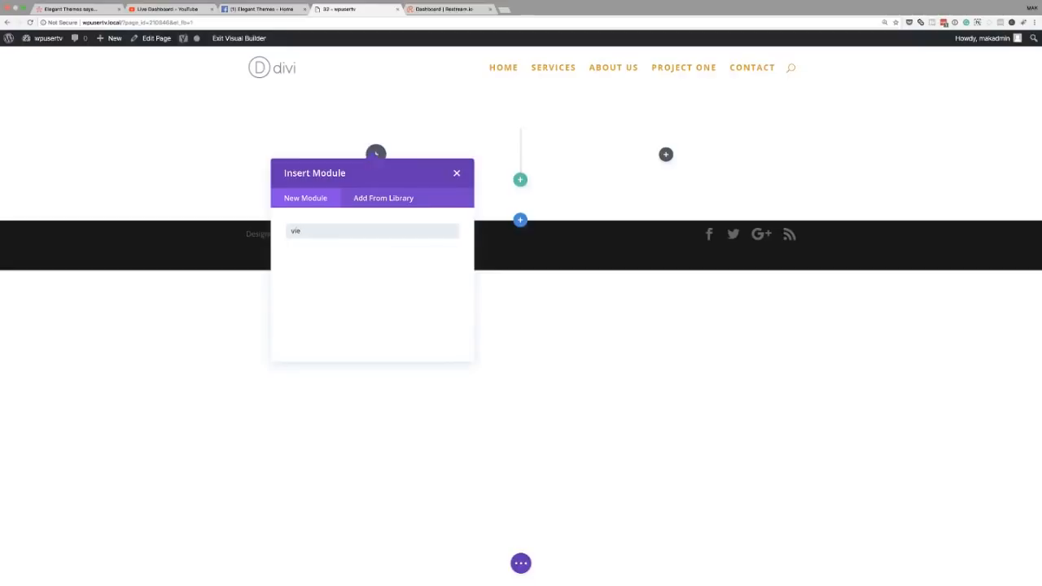
pyautogui.press('BackSpace')
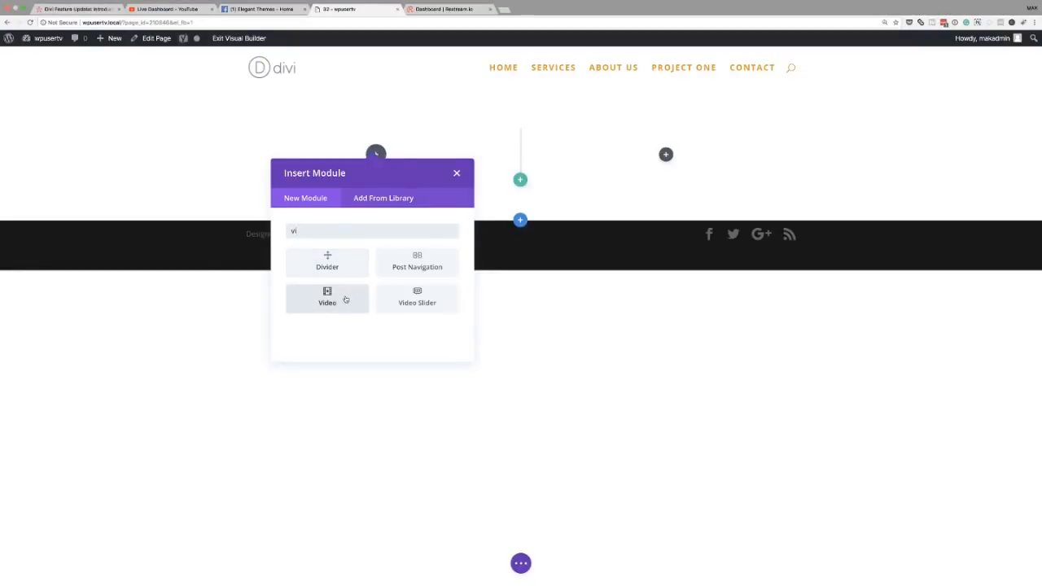
pyautogui.click(345, 298)
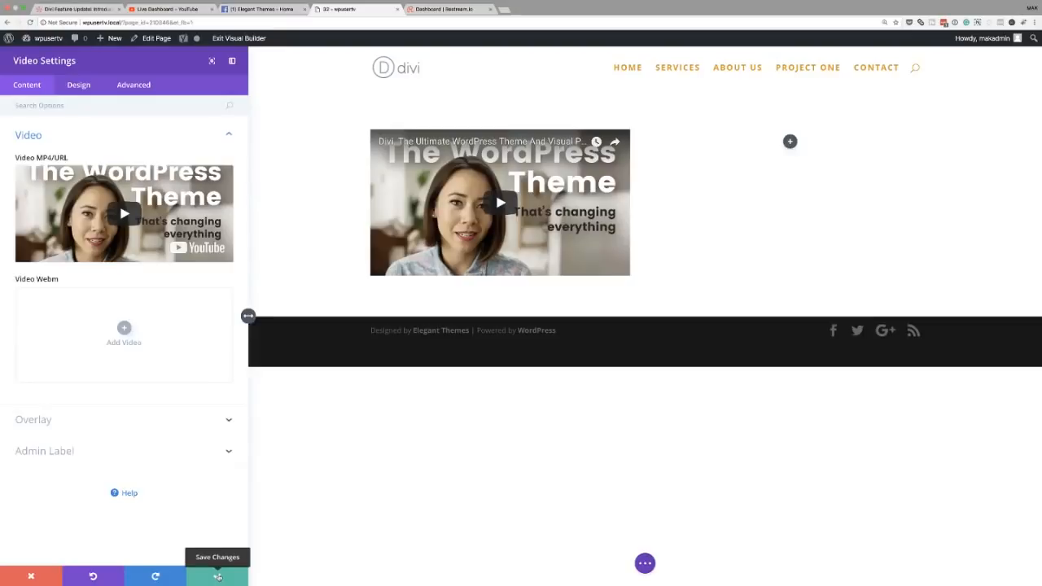
pyautogui.click(217, 577)
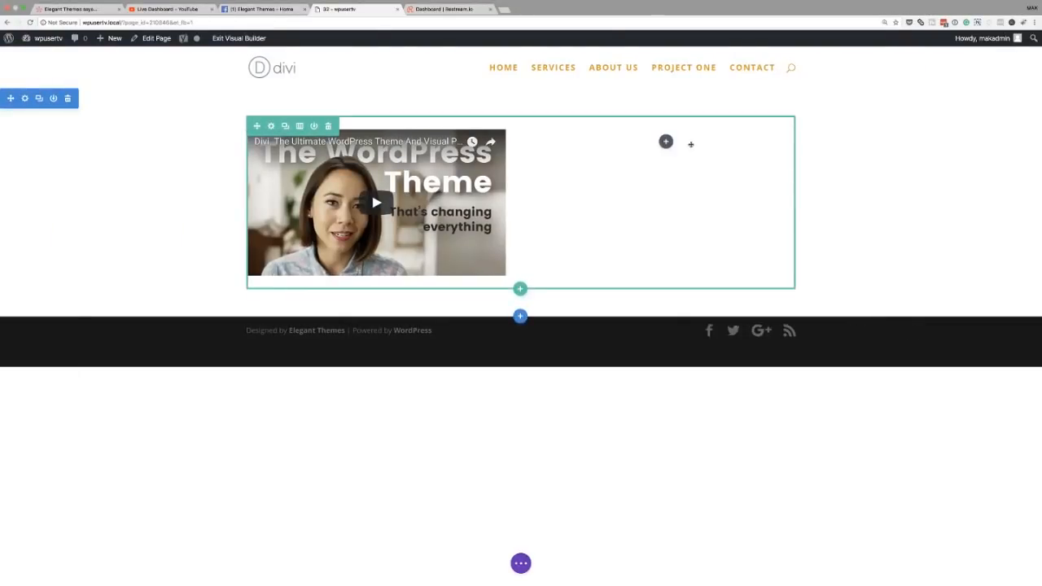
# Insert an Image module in the empty second column beside the video.
pyautogui.click(666, 142)
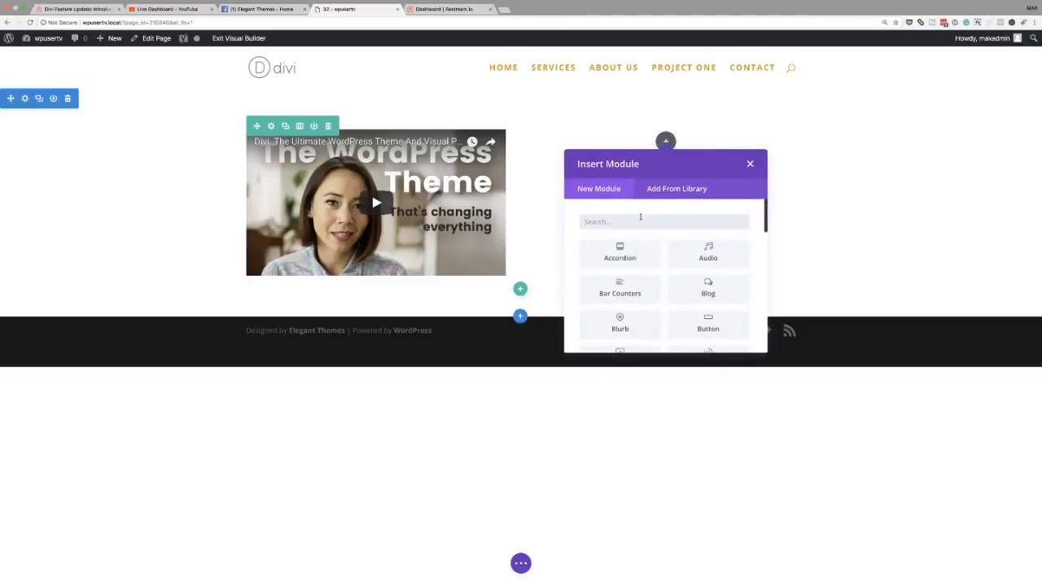
pyautogui.write('ima')
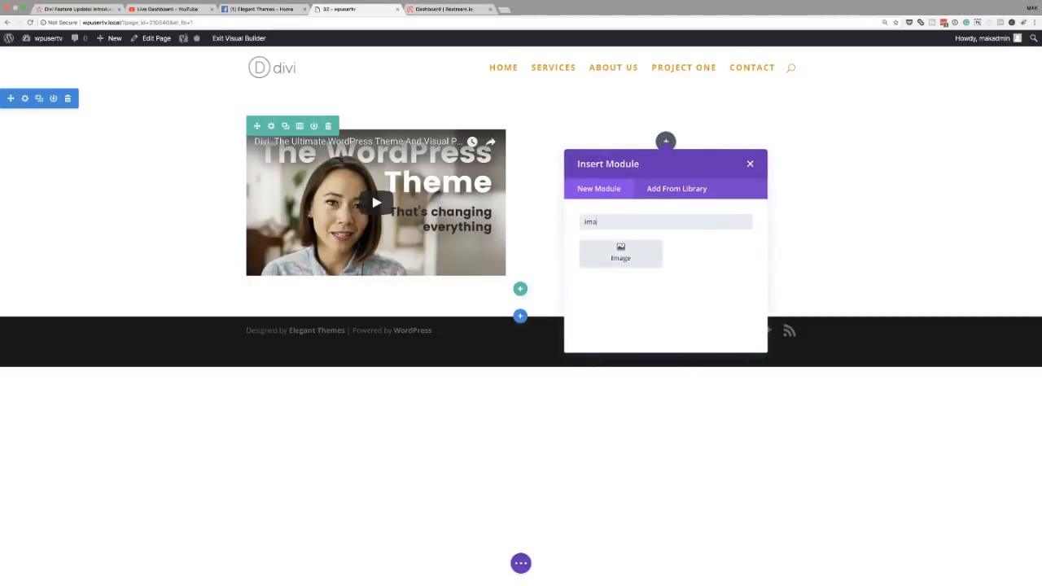
pyautogui.click(621, 252)
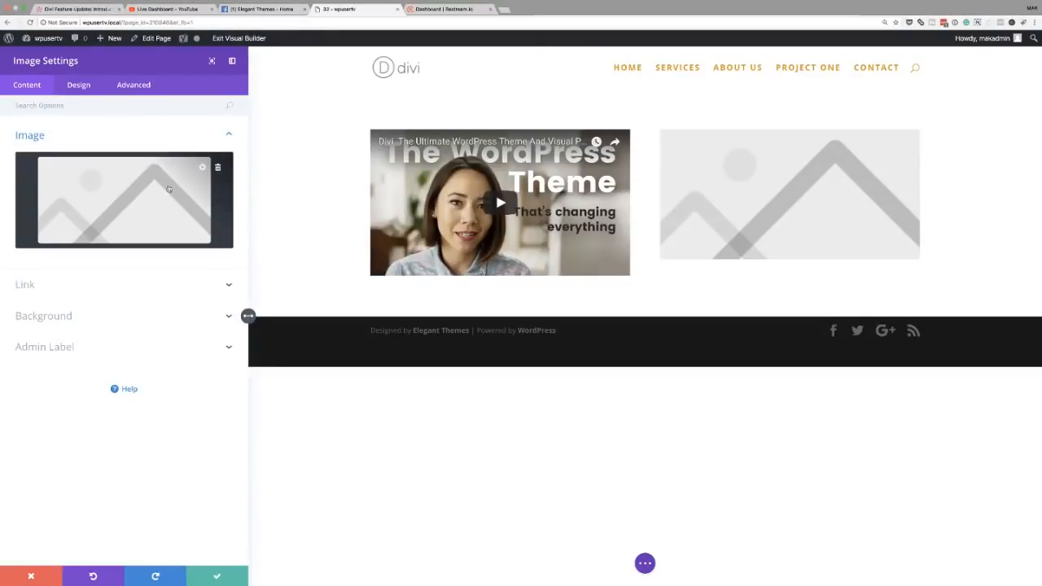
# Try the headphones photo home-office-04-1.jpg from the media library in the Image module, and discard the change.
pyautogui.click(147, 193)
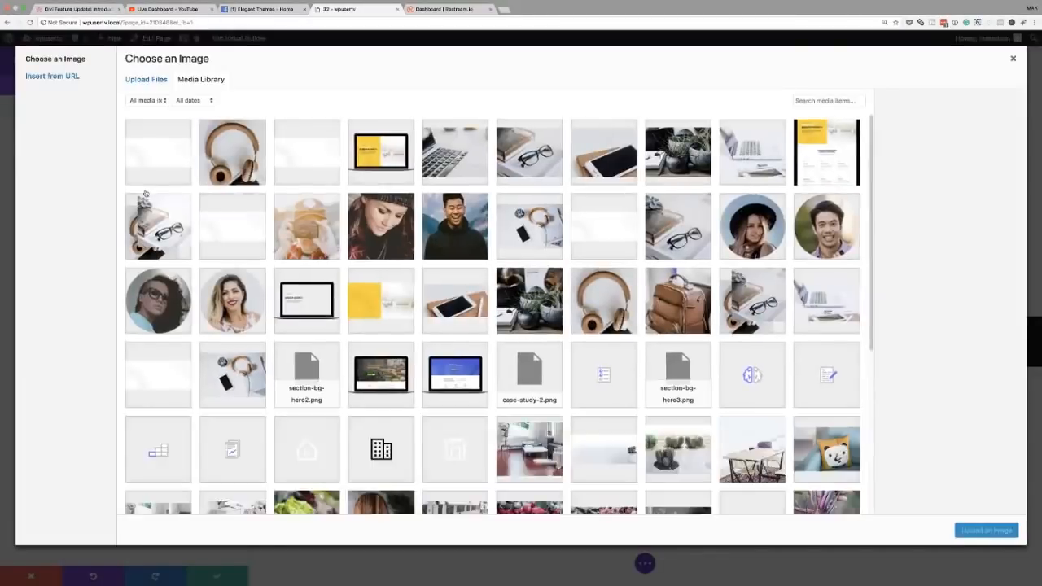
pyautogui.click(241, 162)
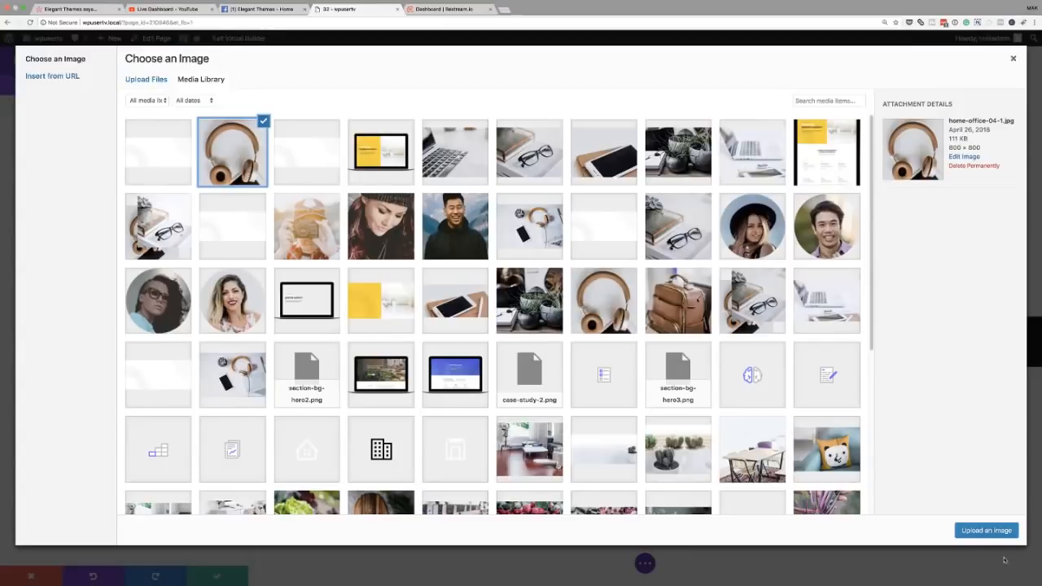
pyautogui.click(986, 532)
pyautogui.moveTo(104, 180)
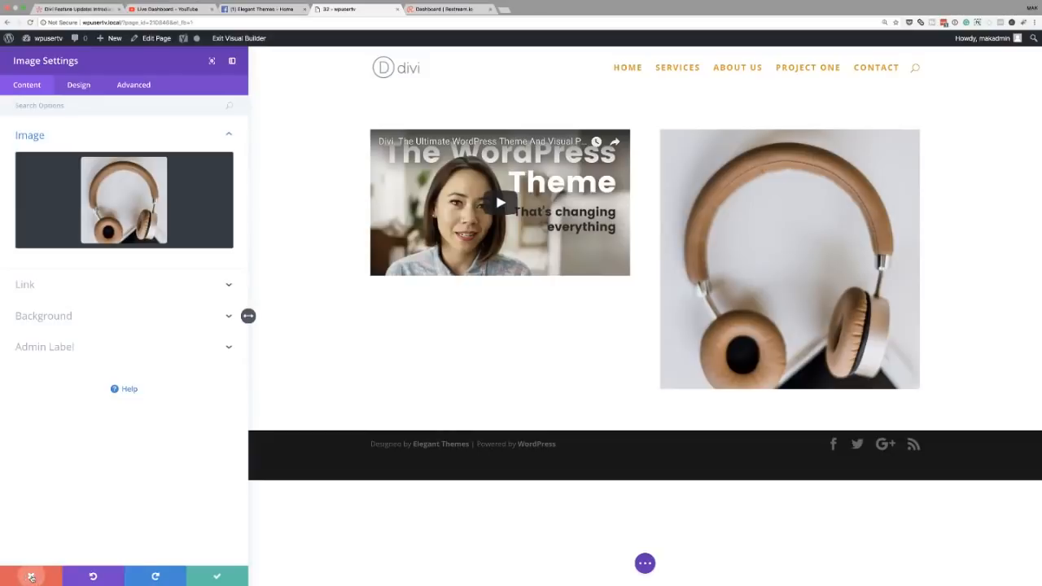
pyautogui.click(31, 577)
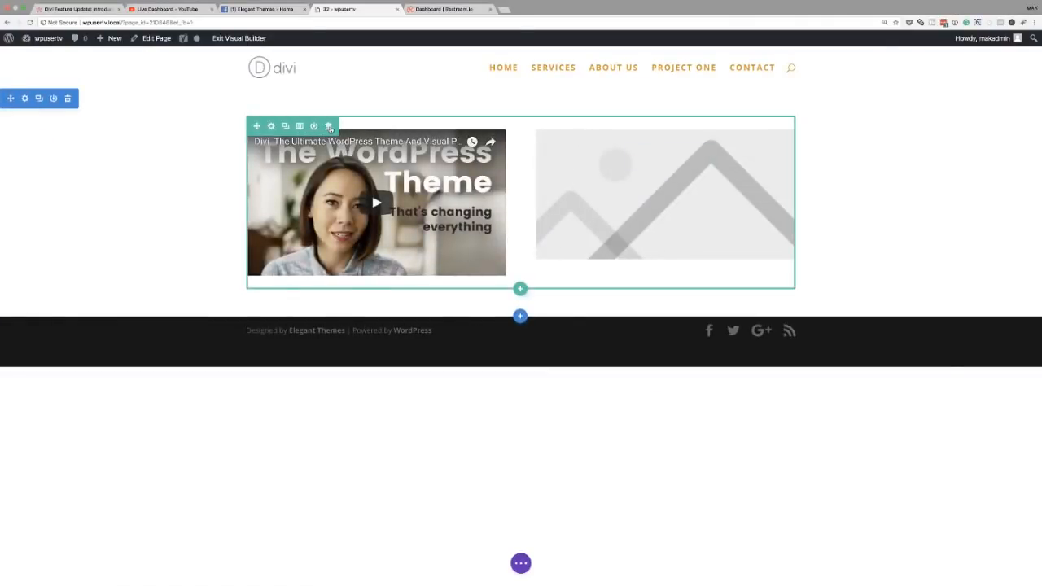
# Delete the two-column row and replace it with a single-column row containing a Gallery module.
pyautogui.click(329, 128)
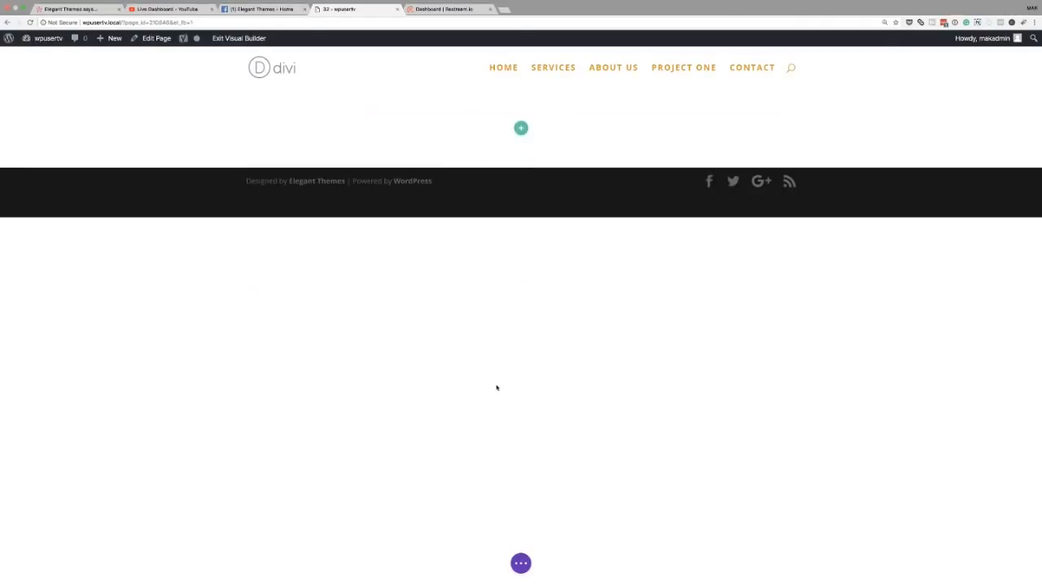
pyautogui.click(522, 129)
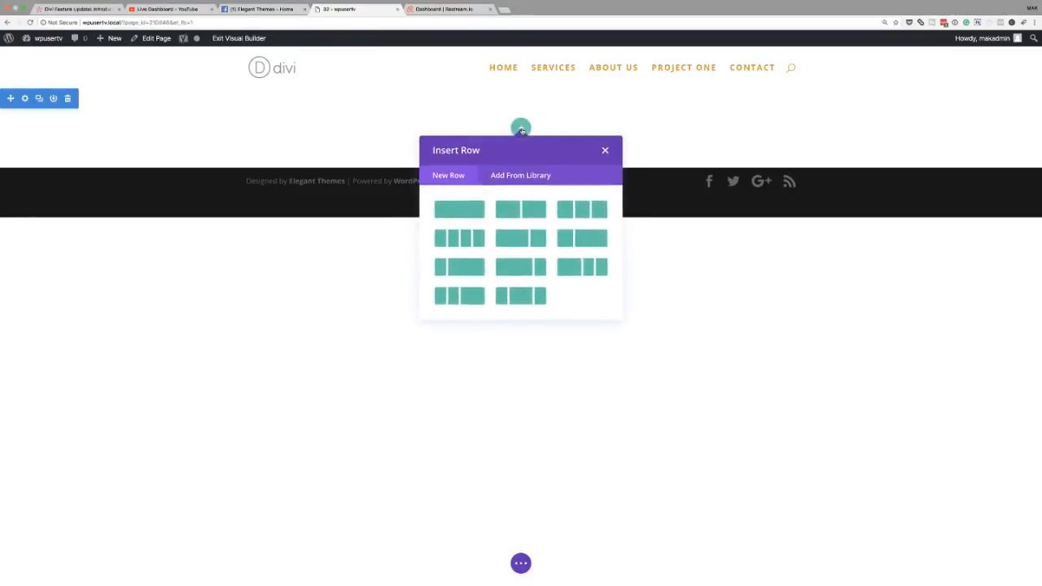
pyautogui.click(474, 210)
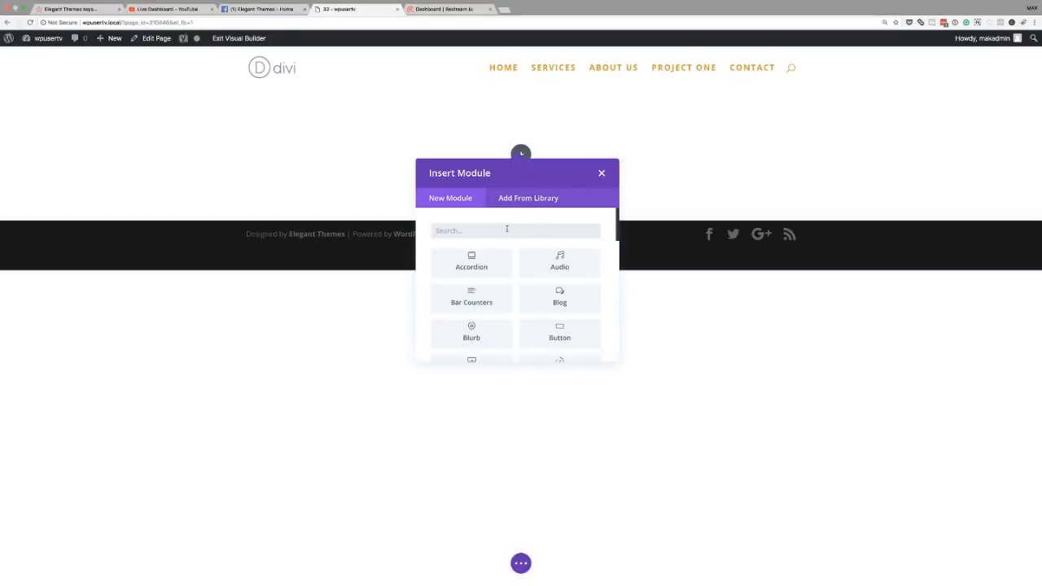
pyautogui.write('ga')
pyautogui.click(486, 264)
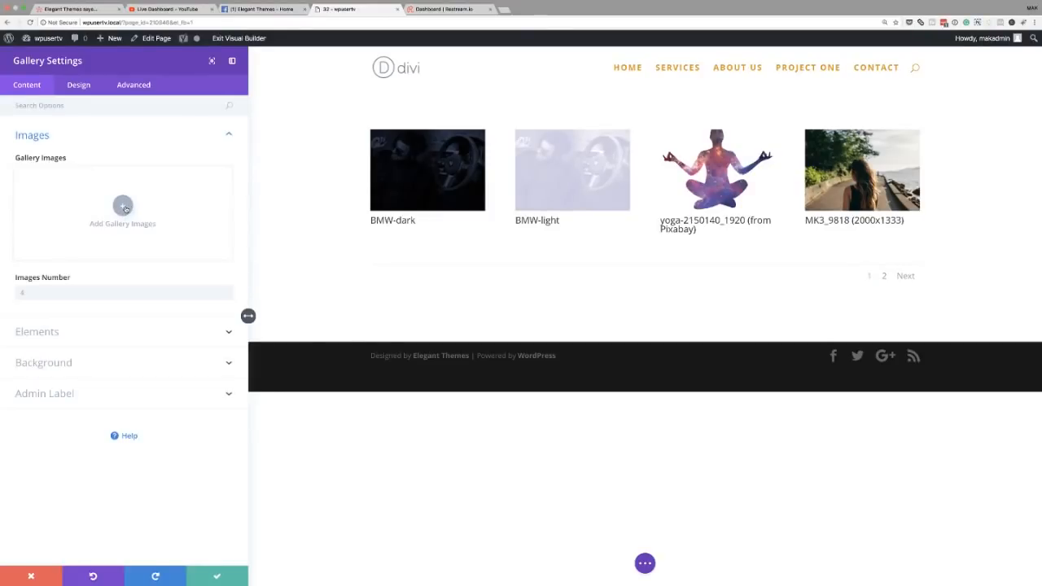
# Add the headphones, backpack, books with glasses, laptop and plants photos from the media library to the gallery.
pyautogui.click(123, 206)
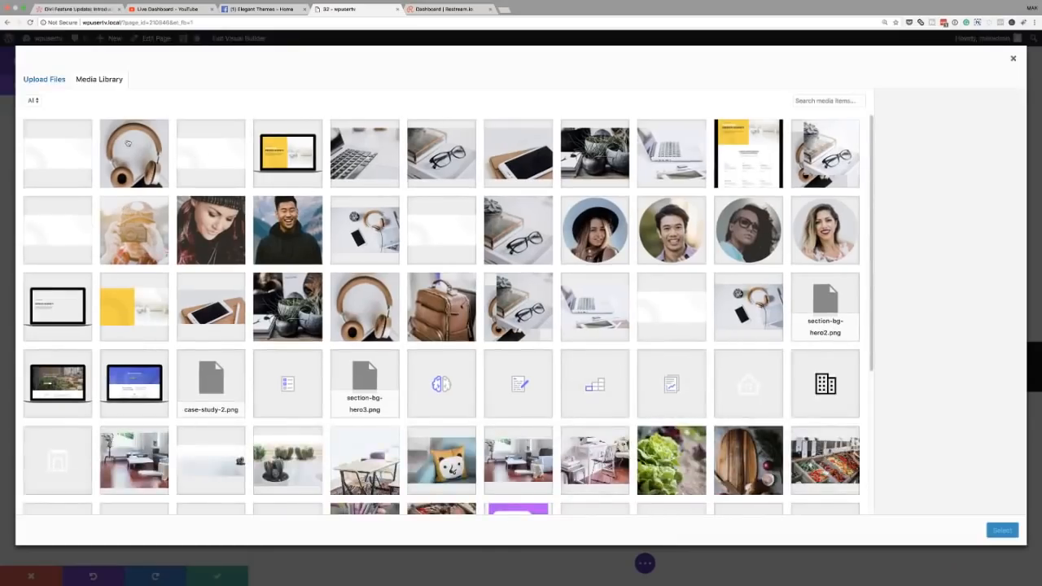
pyautogui.click(366, 303)
pyautogui.click(440, 308)
pyautogui.click(503, 309)
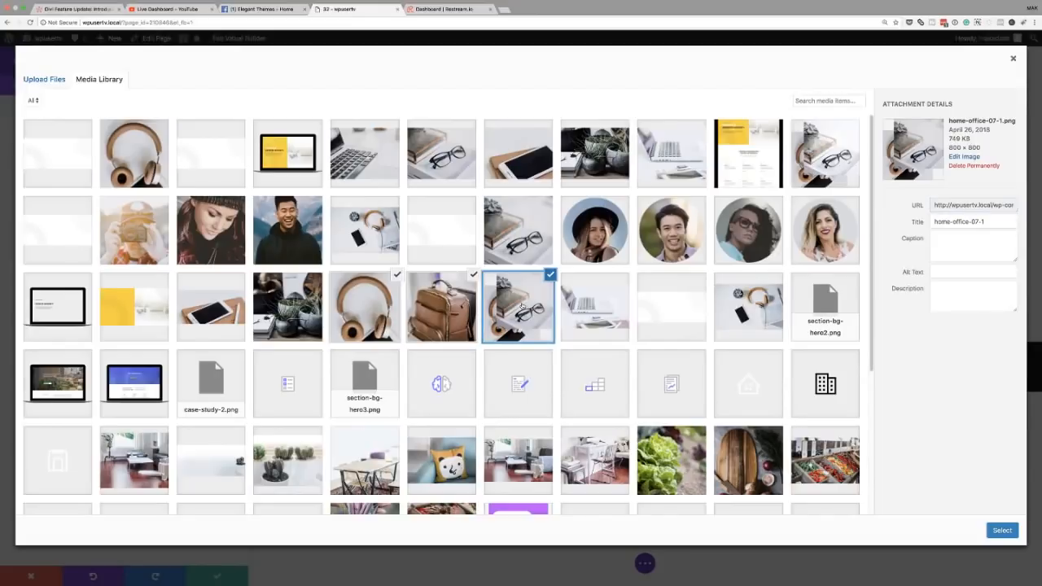
pyautogui.click(607, 304)
pyautogui.click(297, 312)
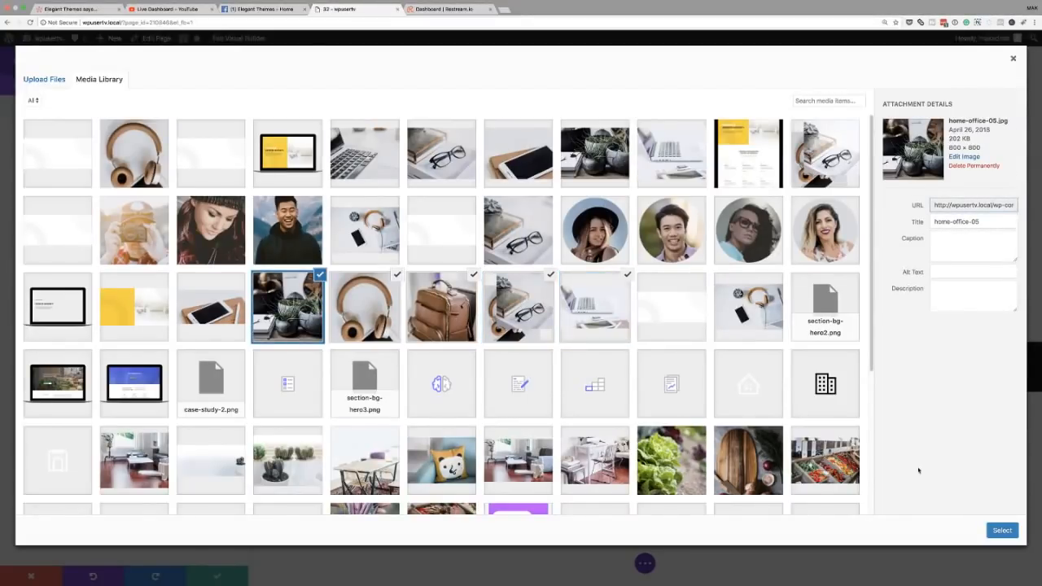
pyautogui.click(989, 530)
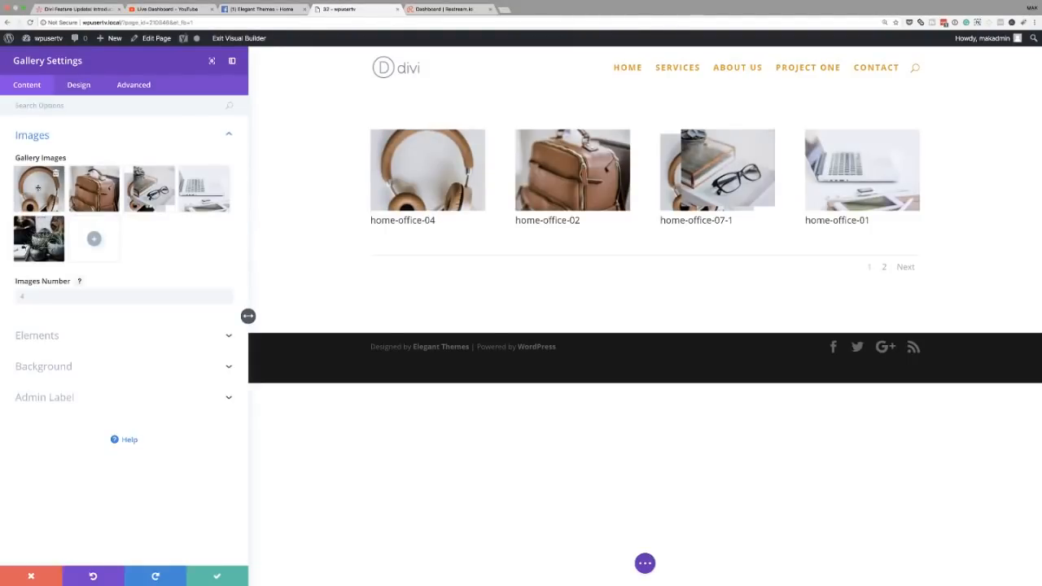
# Reorder the gallery with the backpack before the headphones and the laptop before the books, and remove the plants photo.
pyautogui.moveTo(35, 190); pyautogui.dragTo(77, 188)
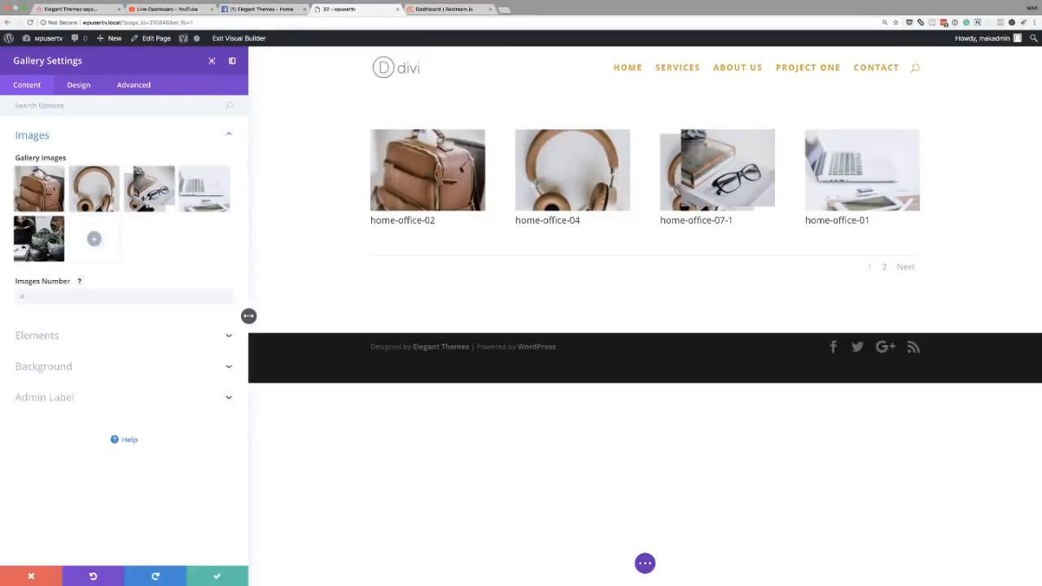
pyautogui.moveTo(198, 190); pyautogui.dragTo(149, 187)
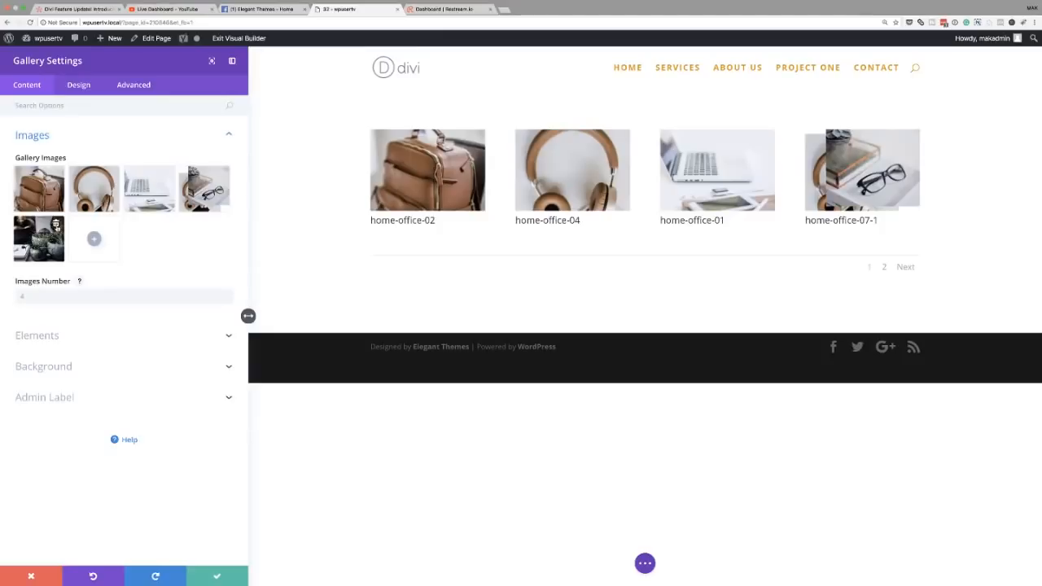
pyautogui.click(55, 225)
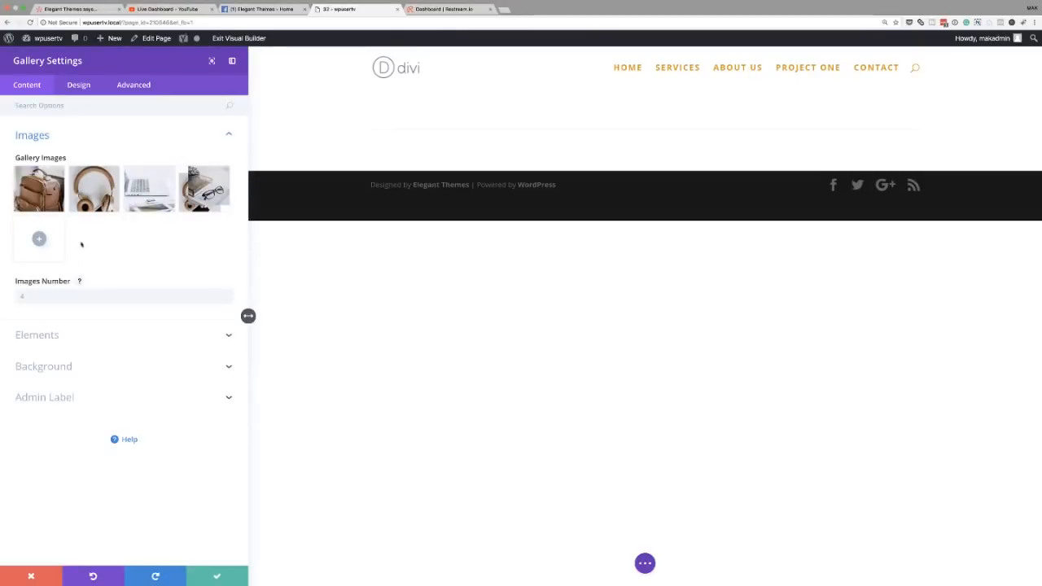
pyautogui.click(30, 297)
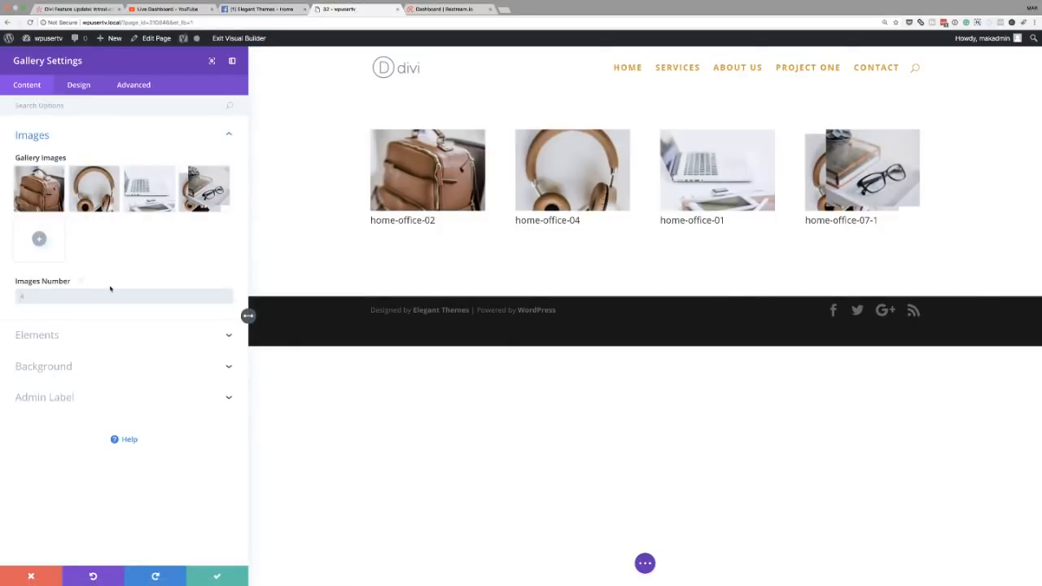
# Turn off the gallery's title and caption and its pagination, and swap the headphones photo back into first place.
pyautogui.click(58, 338)
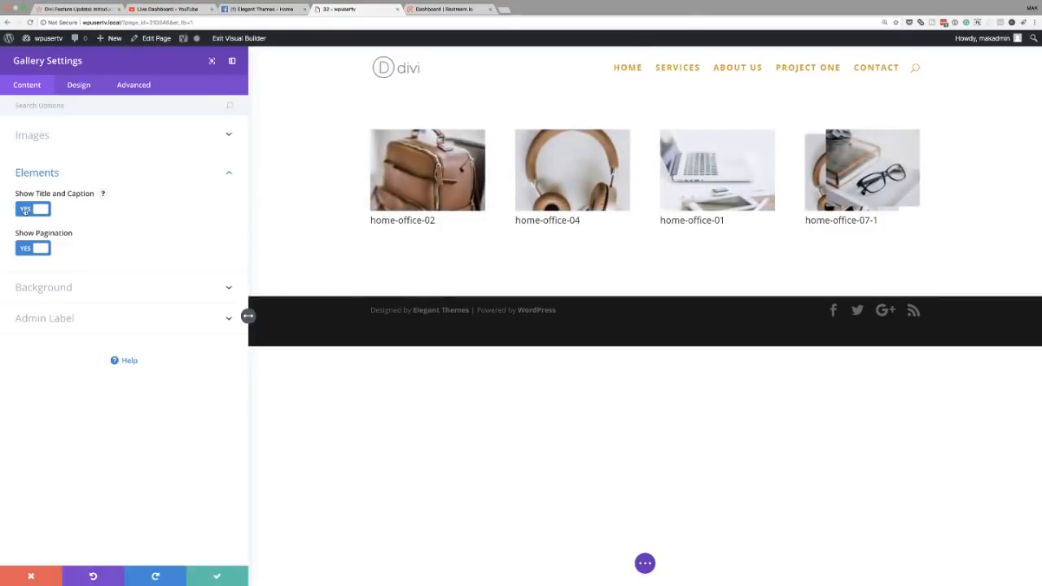
pyautogui.click(25, 210)
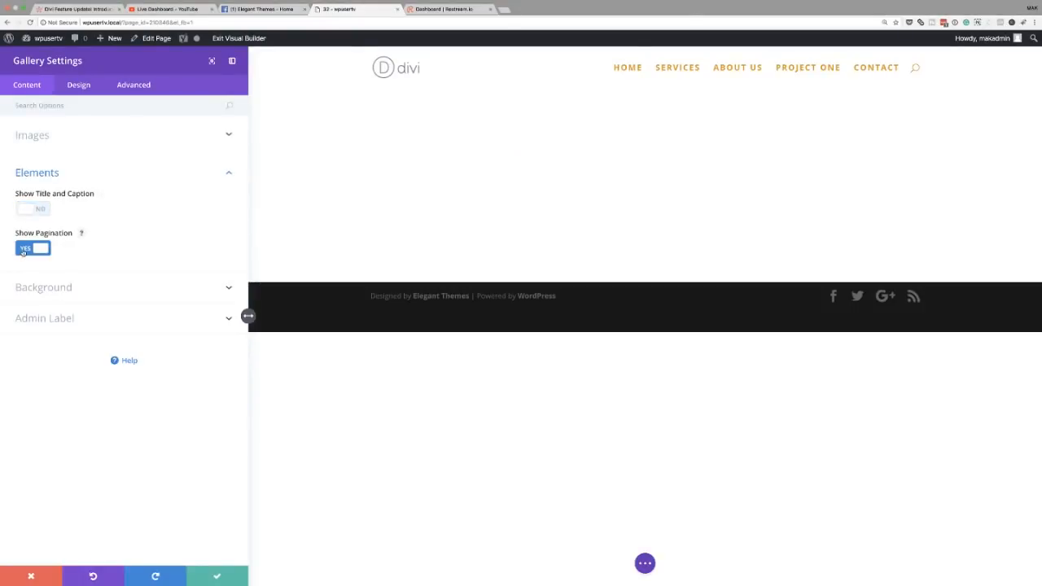
pyautogui.click(24, 249)
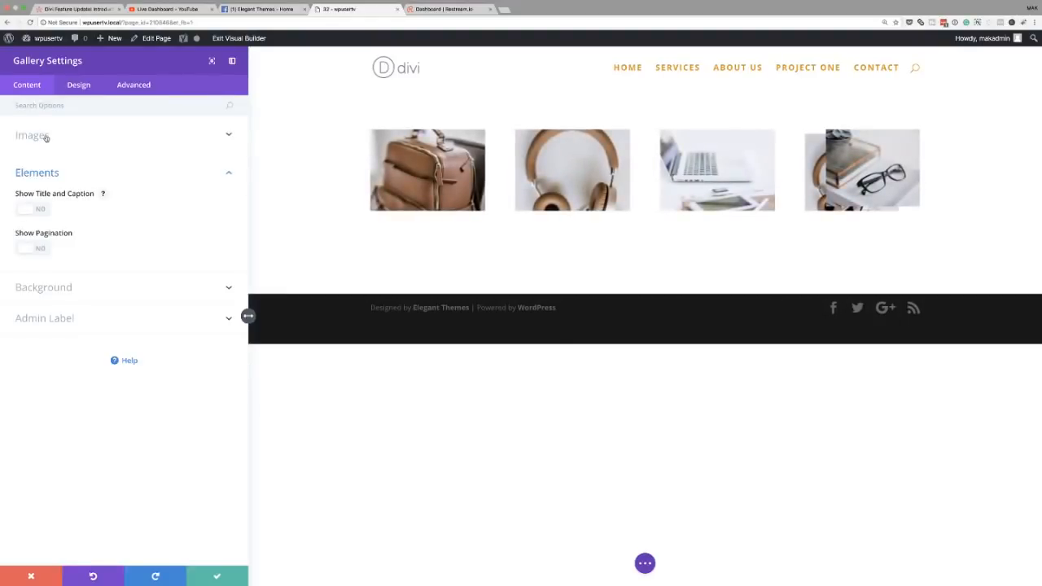
pyautogui.click(45, 137)
pyautogui.moveTo(36, 187); pyautogui.dragTo(93, 189)
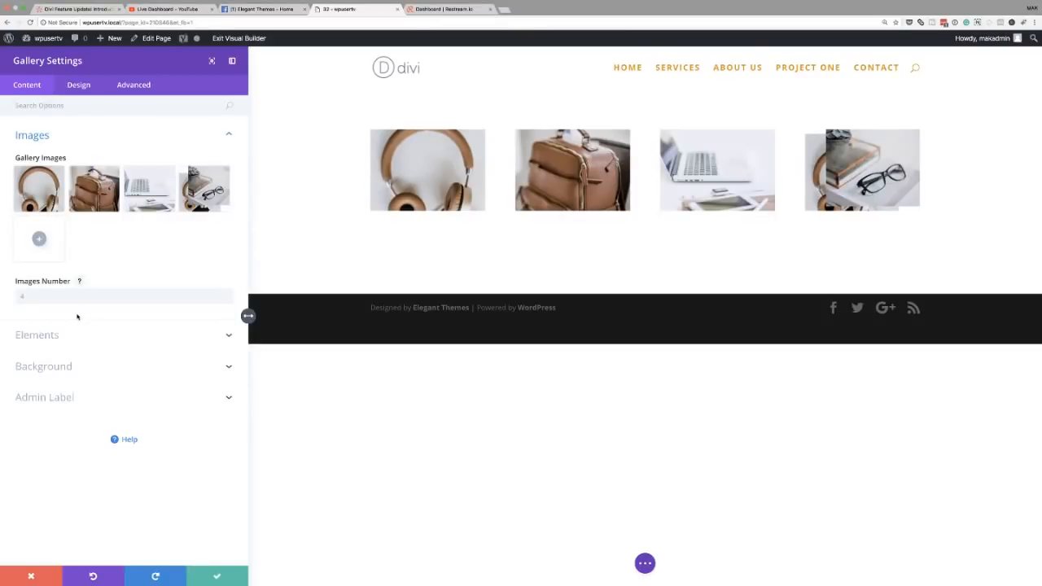
# Round all four corners of the gallery images to 4px in the Border design settings.
pyautogui.click(78, 86)
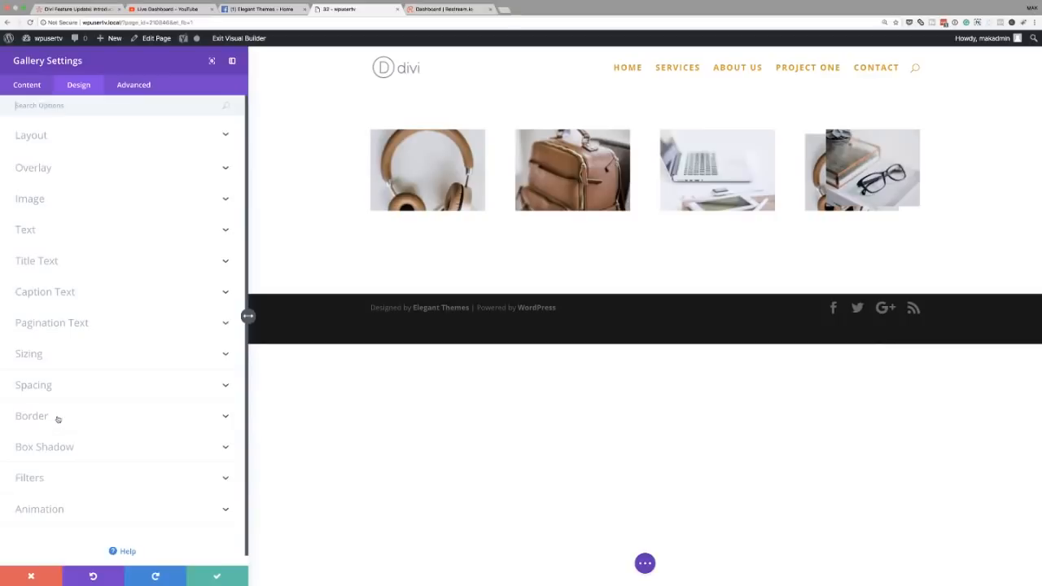
pyautogui.click(56, 419)
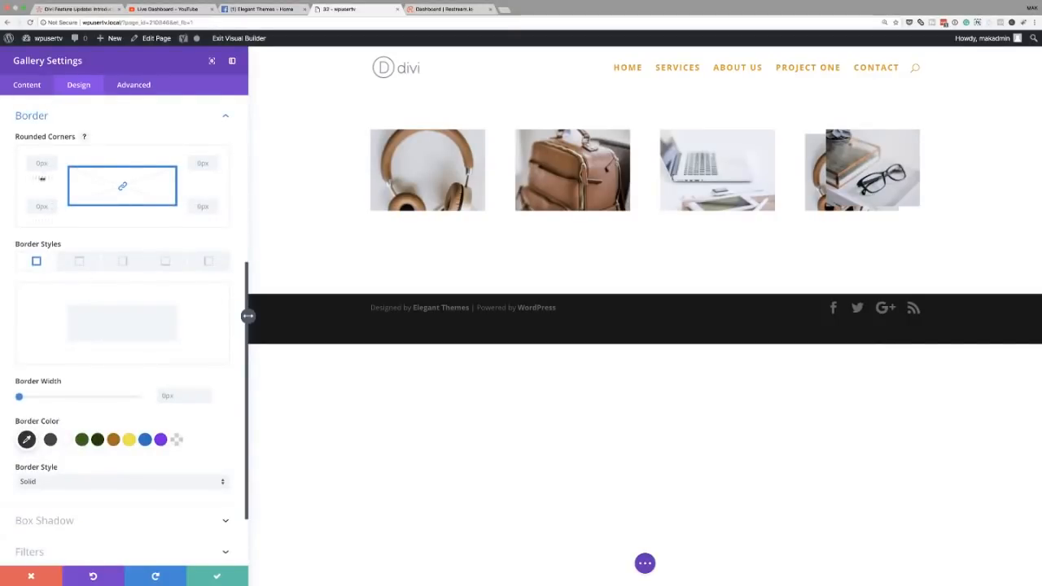
pyautogui.moveTo(42, 177); pyautogui.dragTo(44, 178)
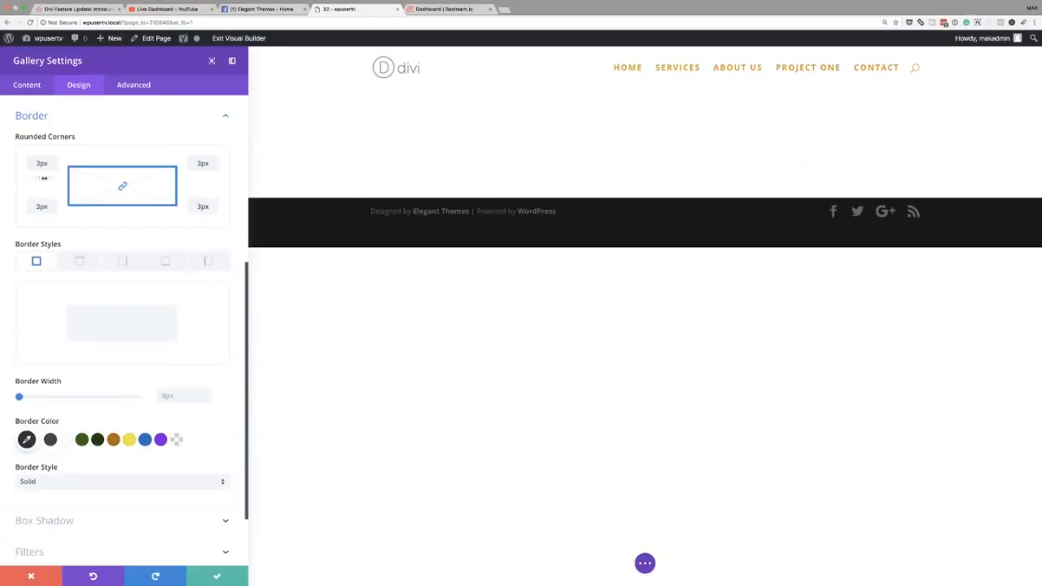
pyautogui.moveTo(44, 177); pyautogui.dragTo(45, 178)
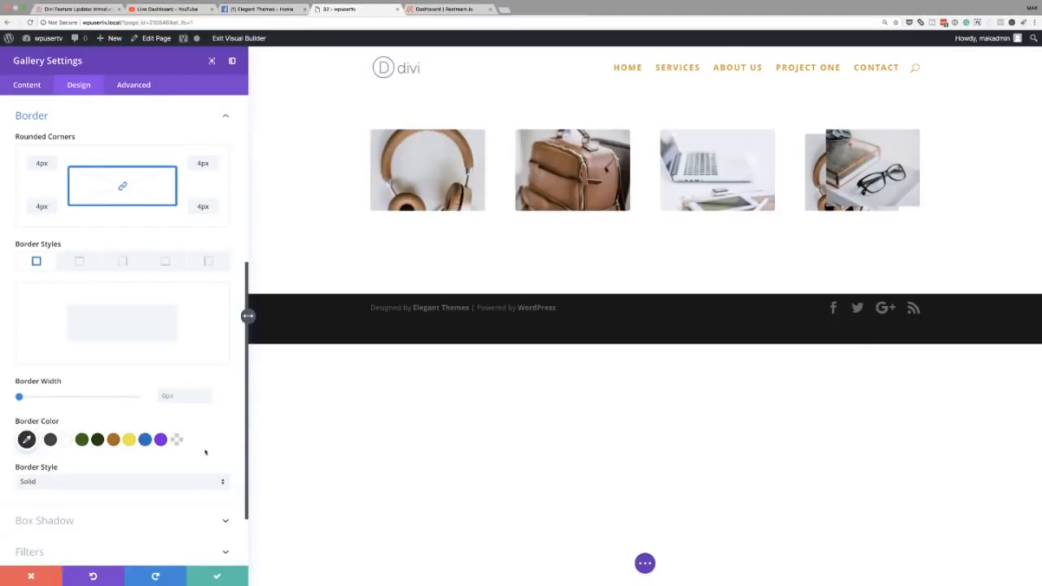
pyautogui.click(27, 85)
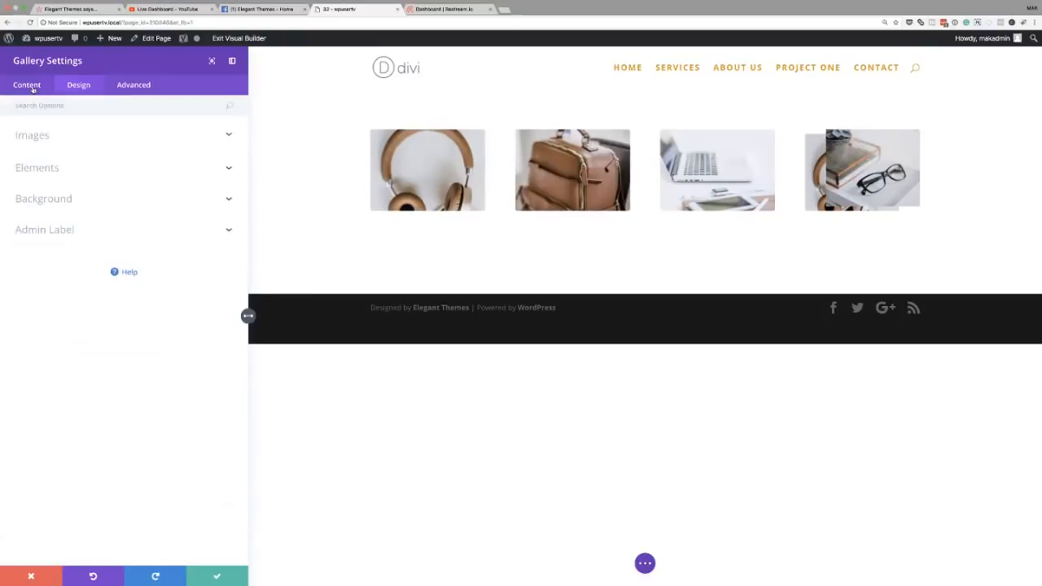
# Add the home-office-05 plants photo to the gallery and remove the books with glasses photo.
pyautogui.click(36, 136)
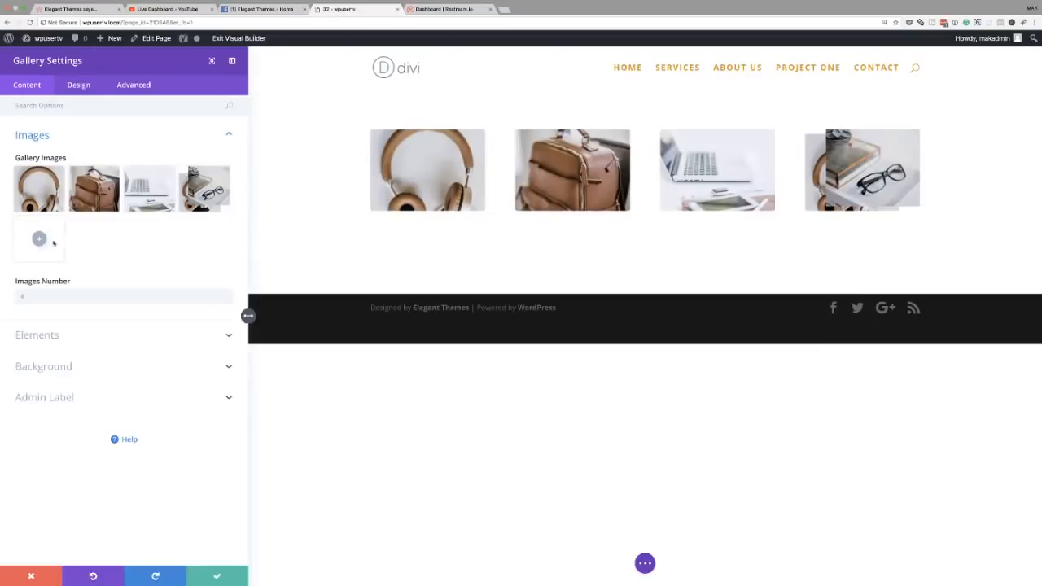
pyautogui.click(39, 239)
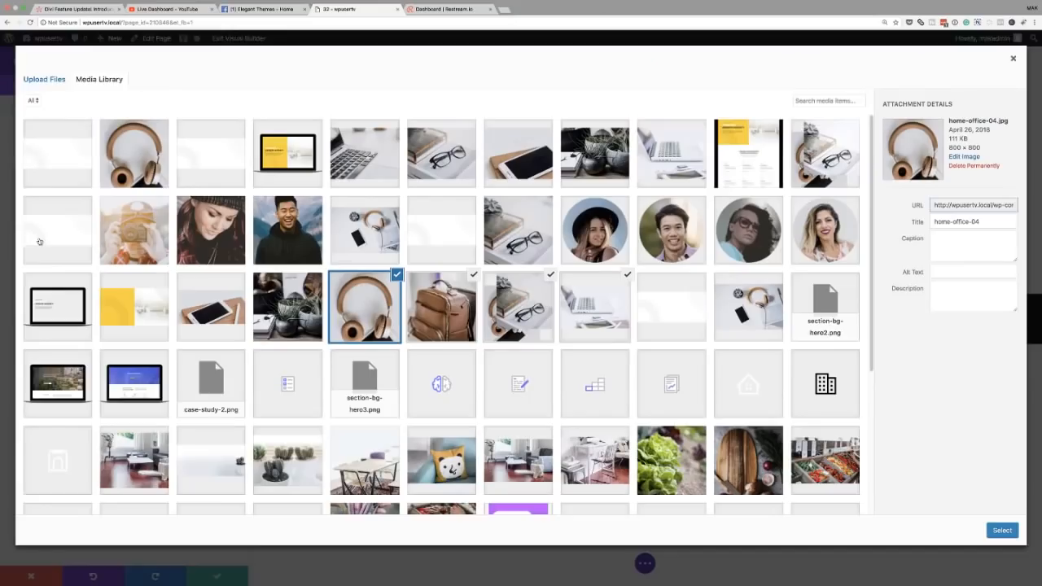
pyautogui.click(297, 307)
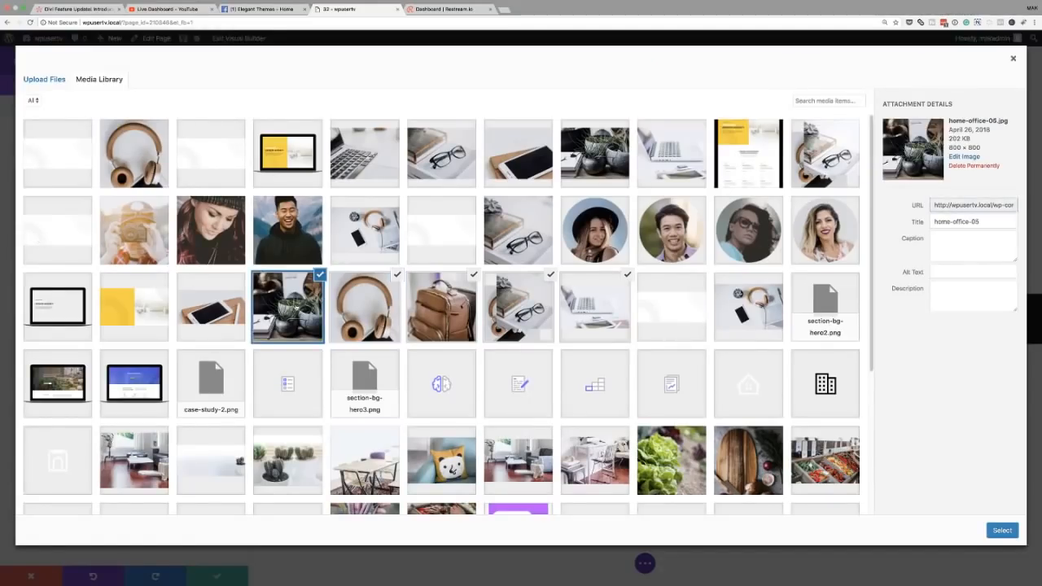
pyautogui.click(1000, 530)
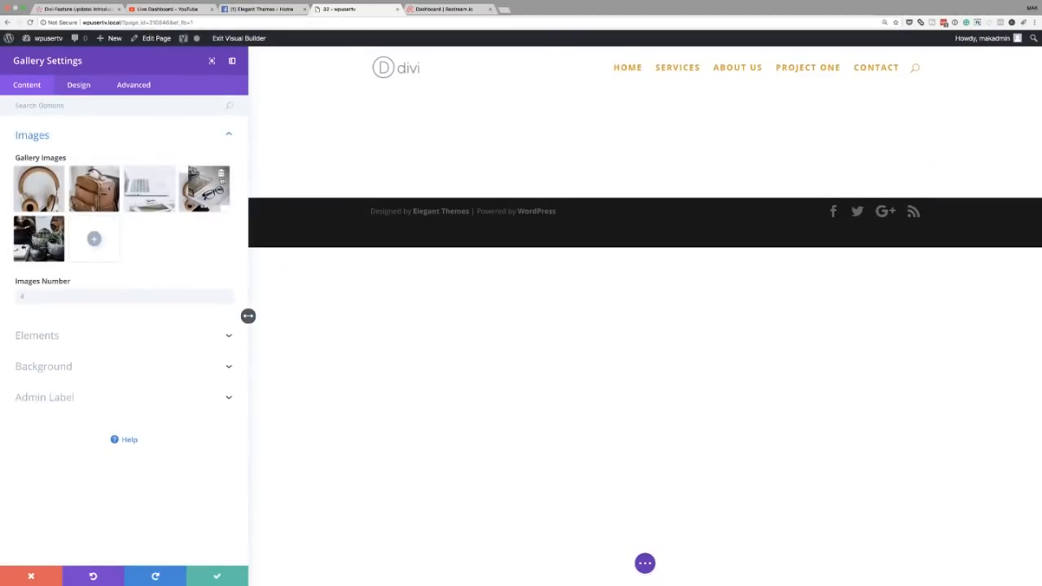
pyautogui.click(221, 174)
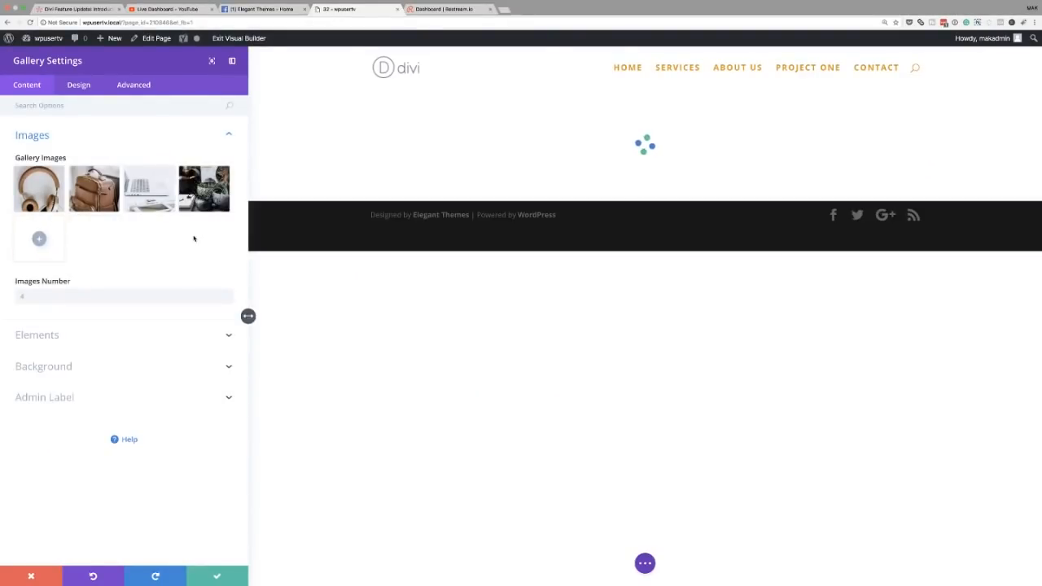
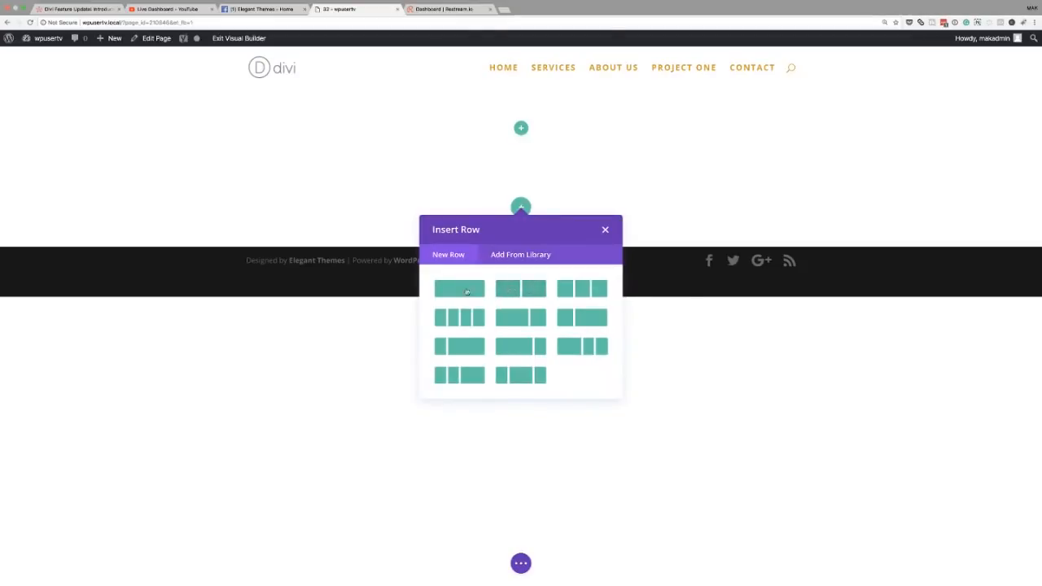
# Insert a single-column row containing an Image module with its default placeholder picture.
pyautogui.click(462, 289)
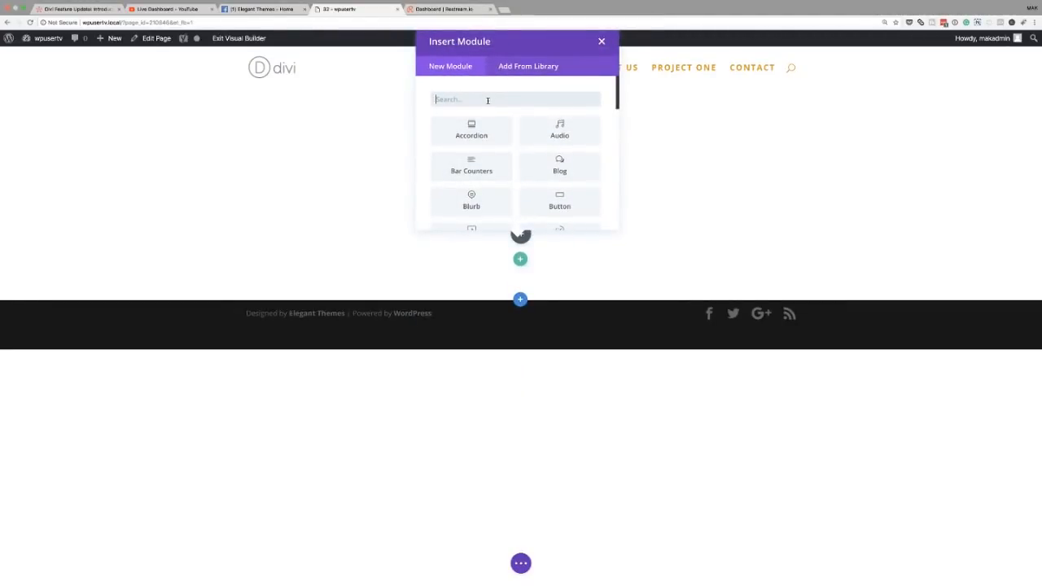
pyautogui.write('image')
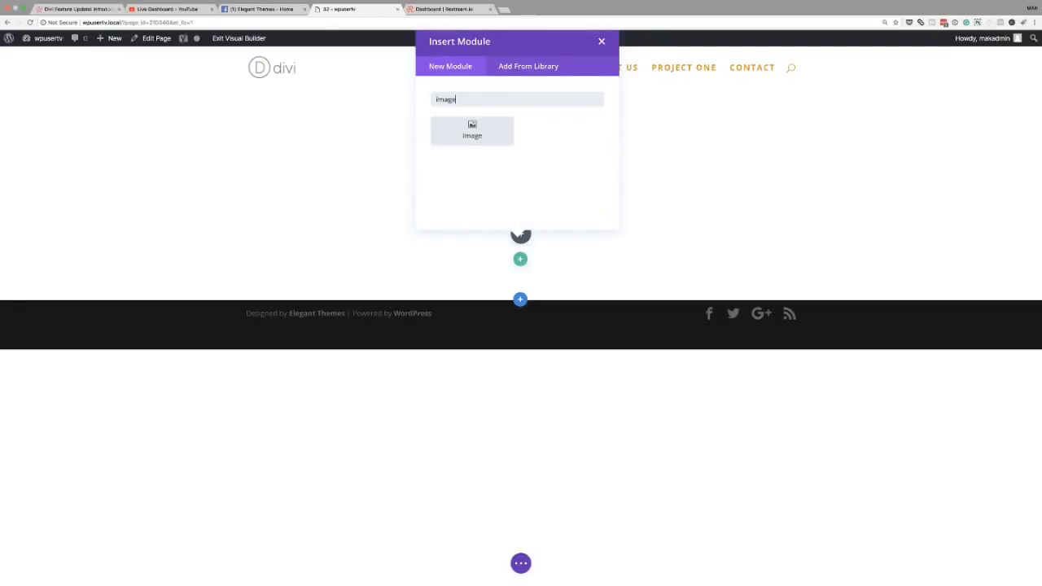
pyautogui.click(481, 136)
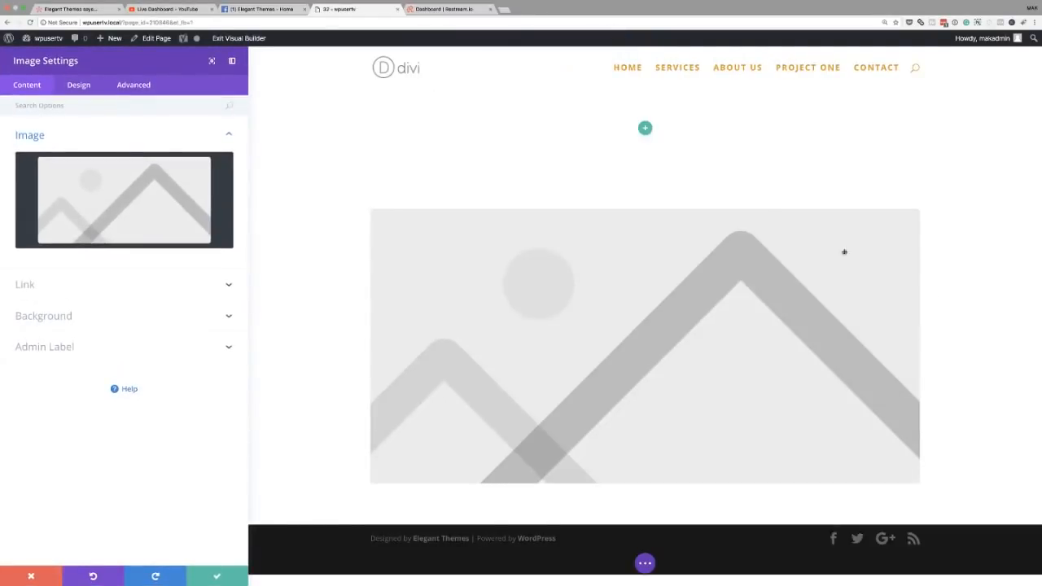
pyautogui.click(215, 579)
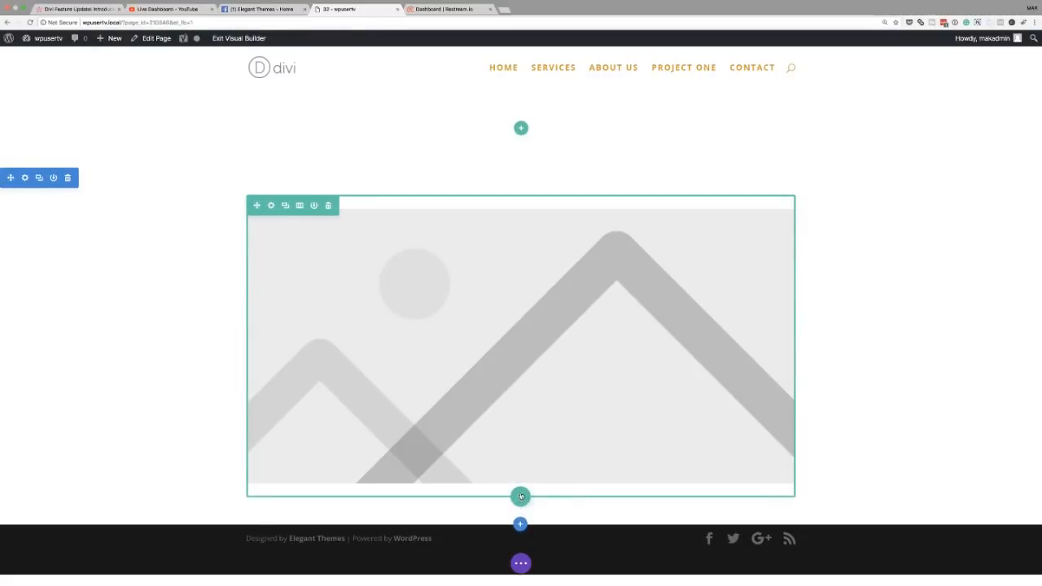
# Add a three-column row below the image and insert a Blurb module with default content in its first column.
pyautogui.click(521, 498)
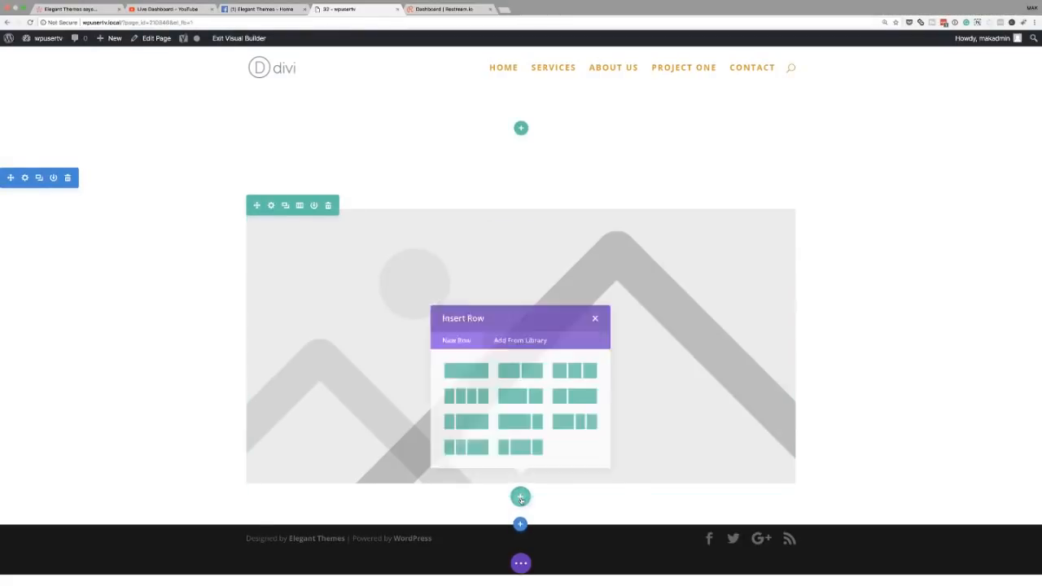
pyautogui.click(577, 386)
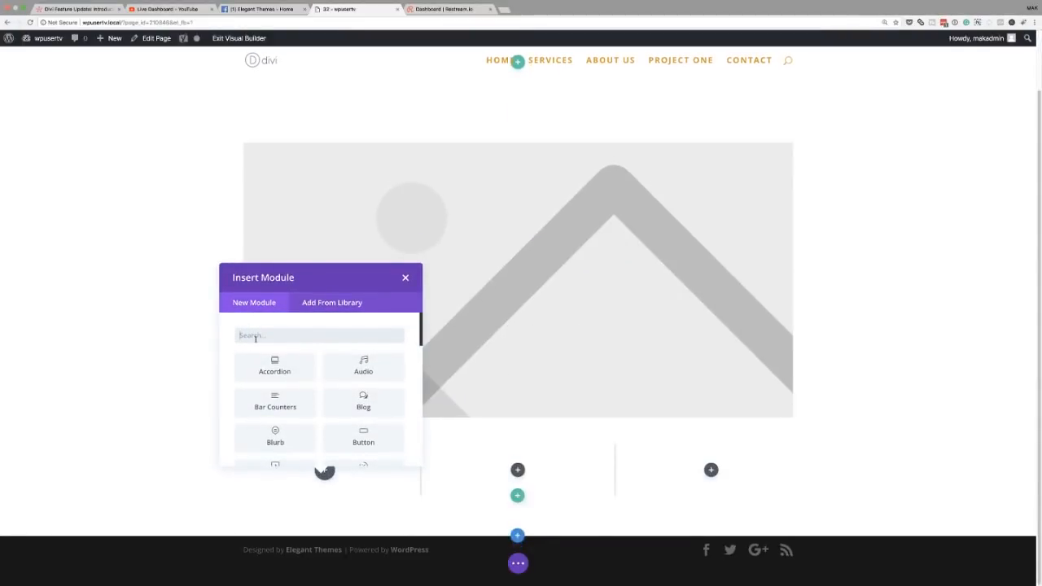
pyautogui.write('blur')
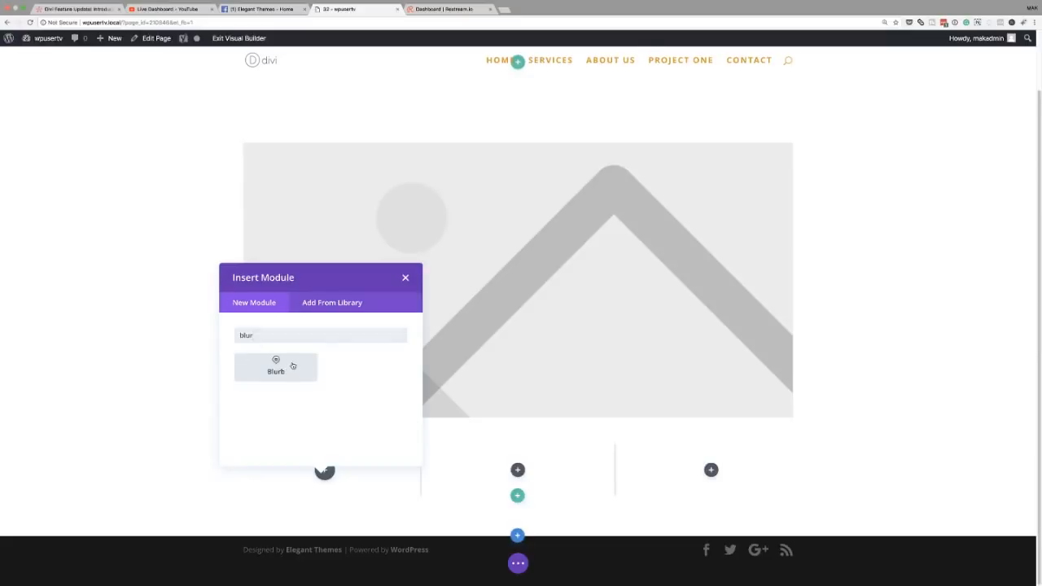
pyautogui.click(292, 365)
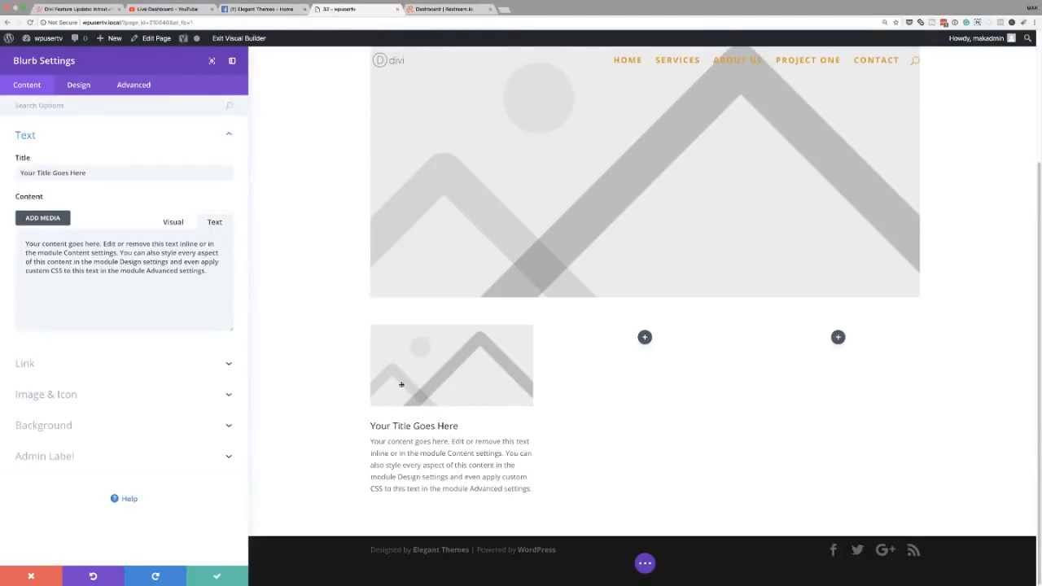
pyautogui.click(218, 577)
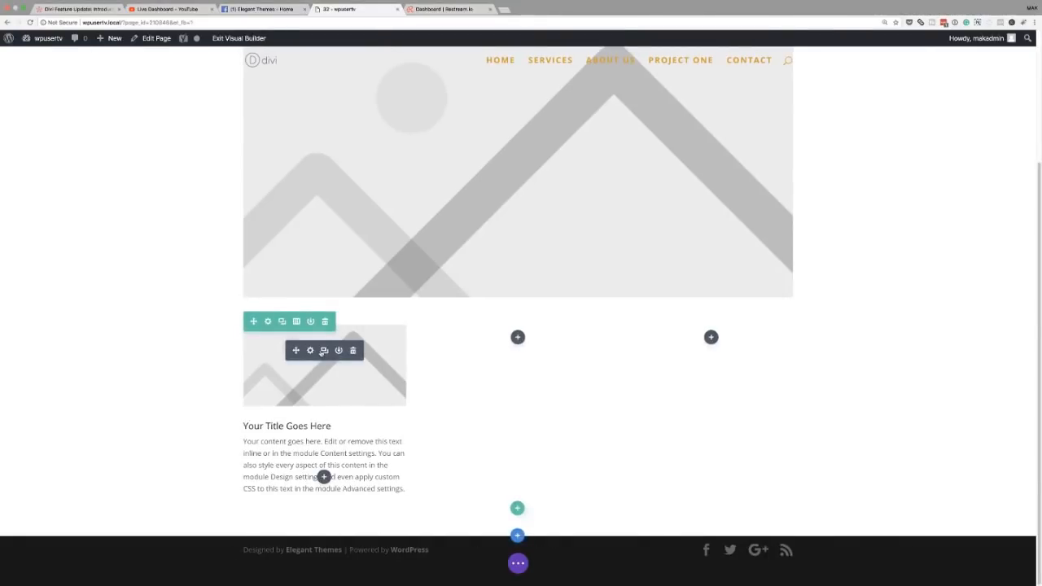
# Duplicate the blurb twice and move the copies into the second and third columns.
pyautogui.click(324, 351)
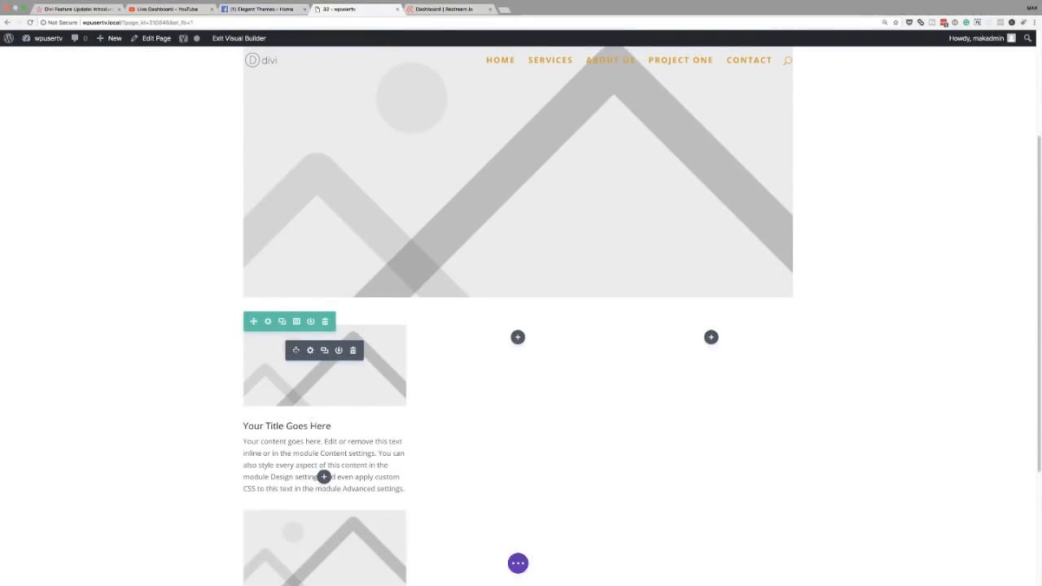
pyautogui.moveTo(296, 350); pyautogui.dragTo(516, 346)
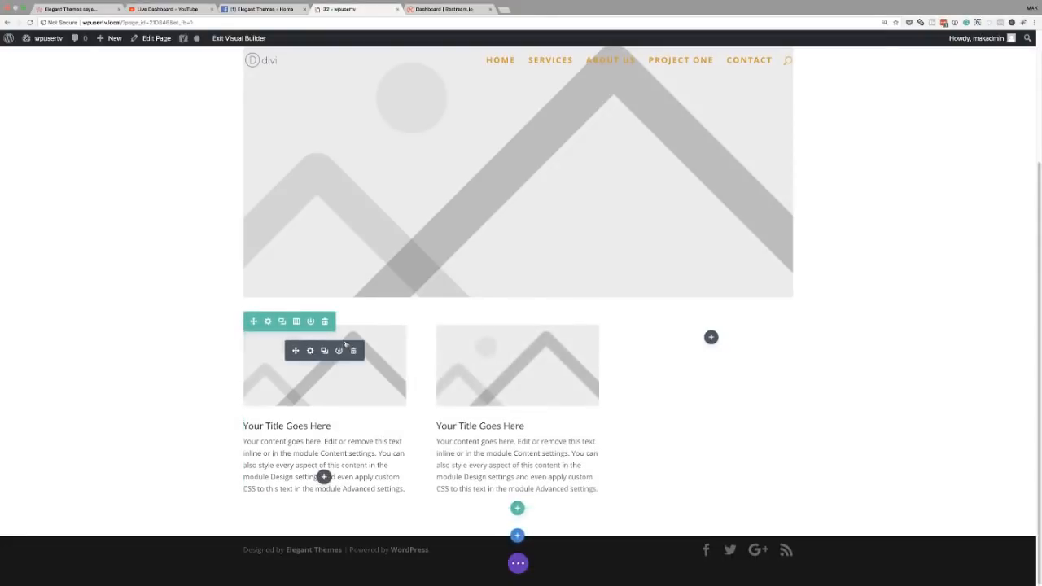
pyautogui.click(324, 351)
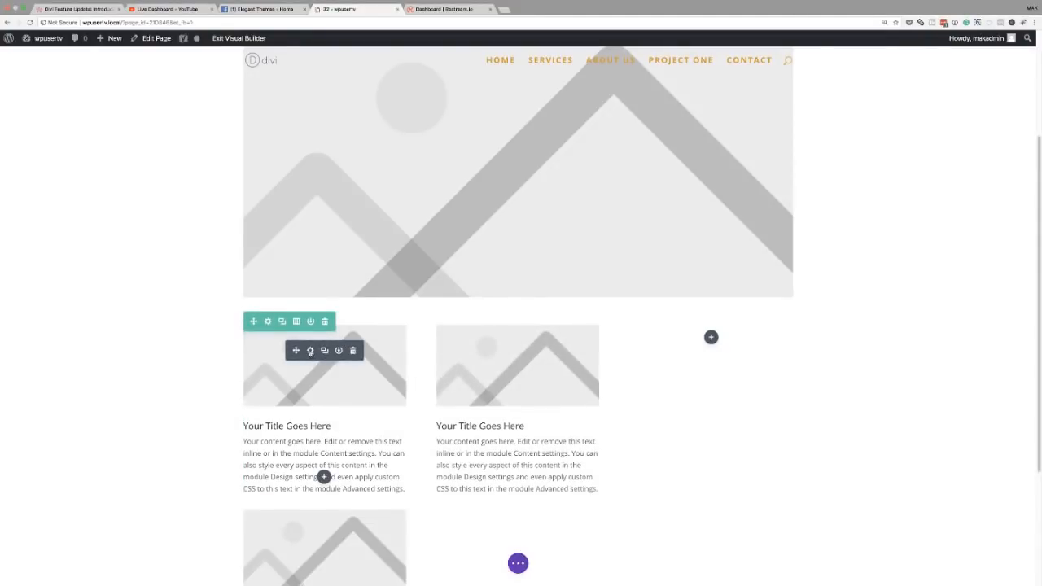
pyautogui.moveTo(324, 350); pyautogui.dragTo(687, 402)
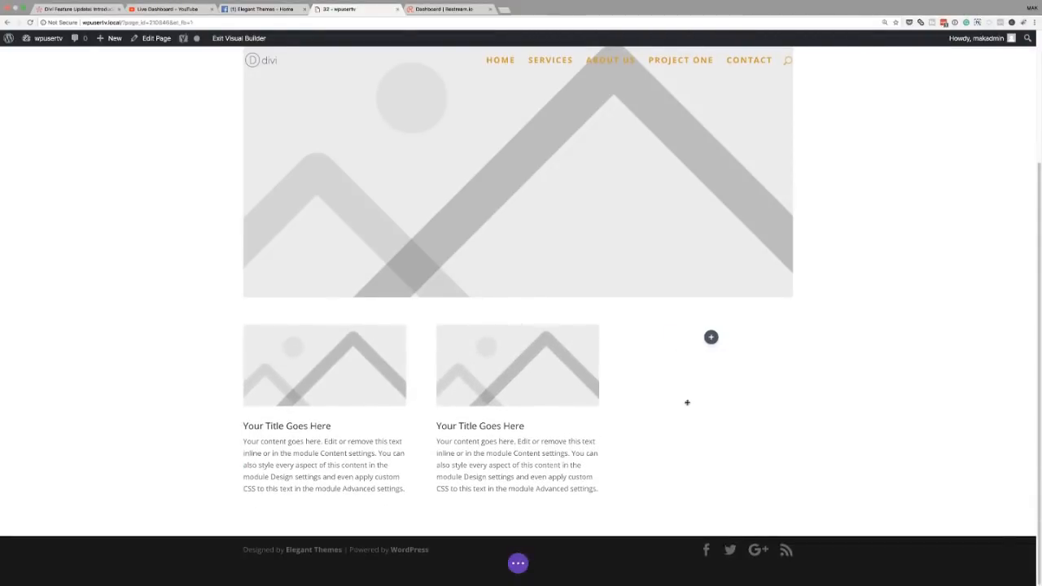
# Delete the empty section above the section with the image and blurbs.
pyautogui.scroll(3, 530, 408)
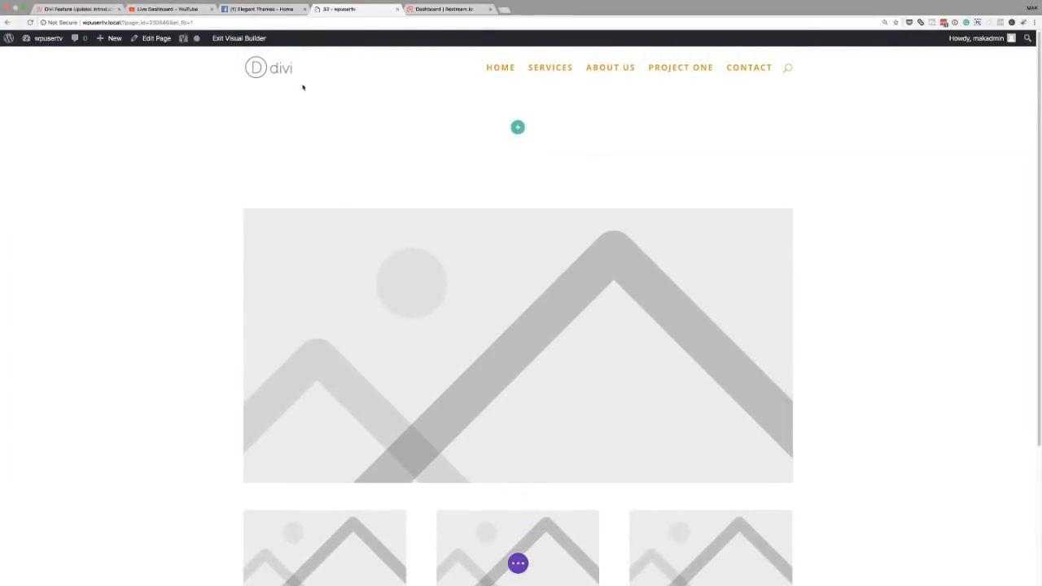
pyautogui.click(69, 98)
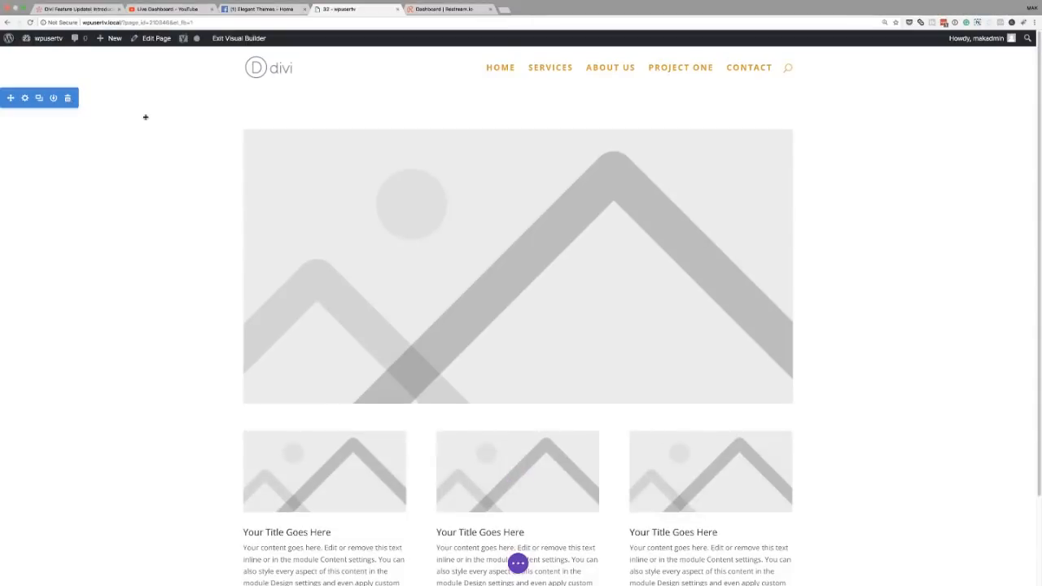
pyautogui.scroll(-1, 122, 317)
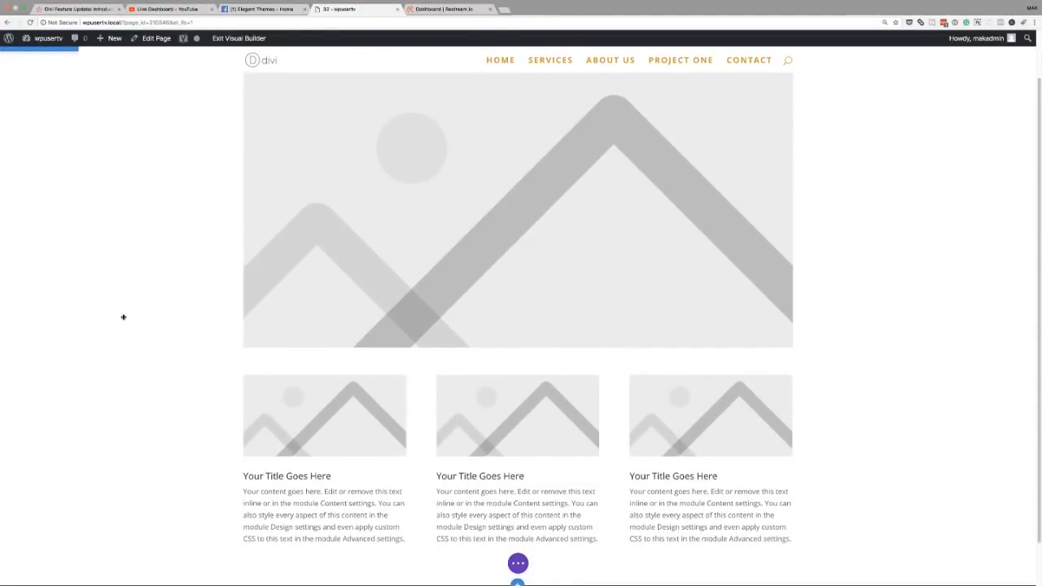
pyautogui.scroll(-1, 133, 270)
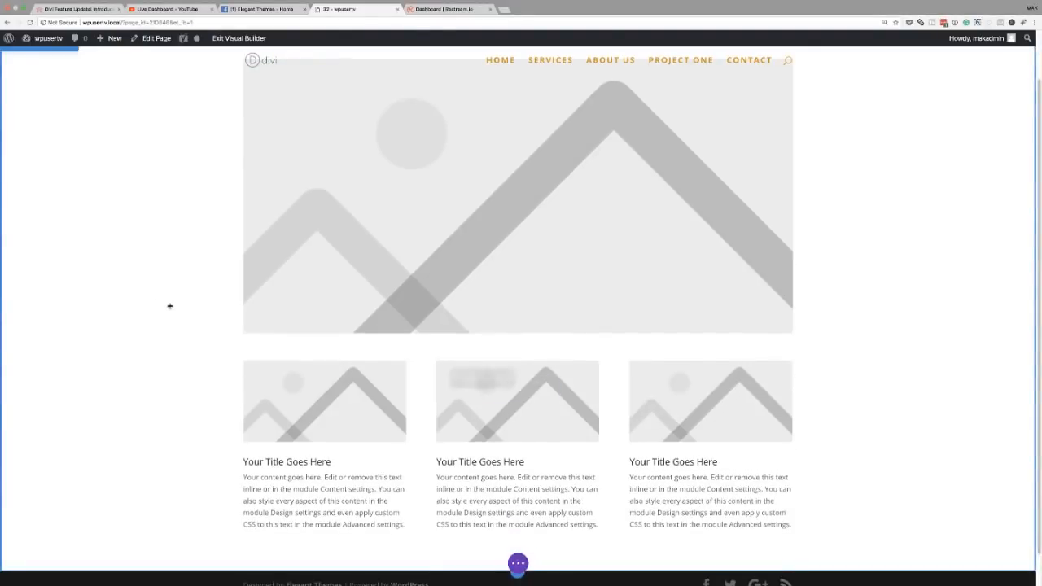
pyautogui.scroll(-1, 244, 366)
pyautogui.scroll(1, 430, 515)
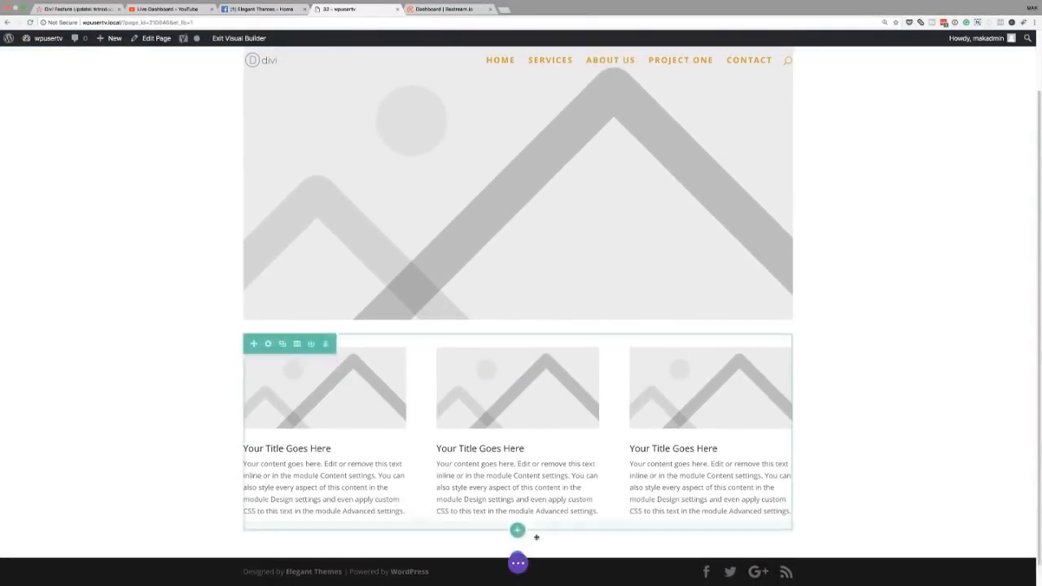
pyautogui.scroll(1, 537, 562)
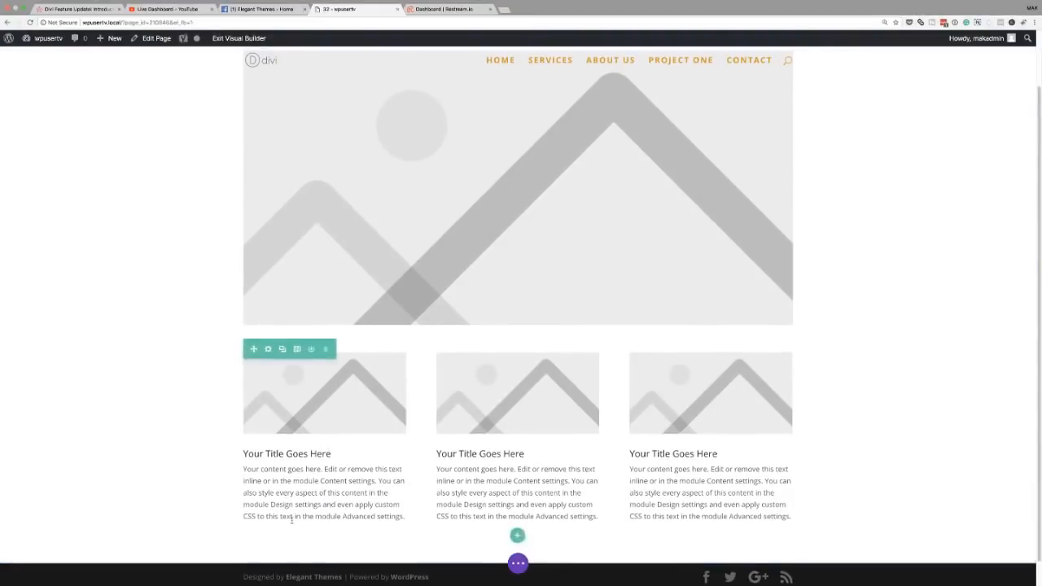
# In wireframe view, insert a regular section below the blurb section, and return to the desktop view.
pyautogui.click(518, 564)
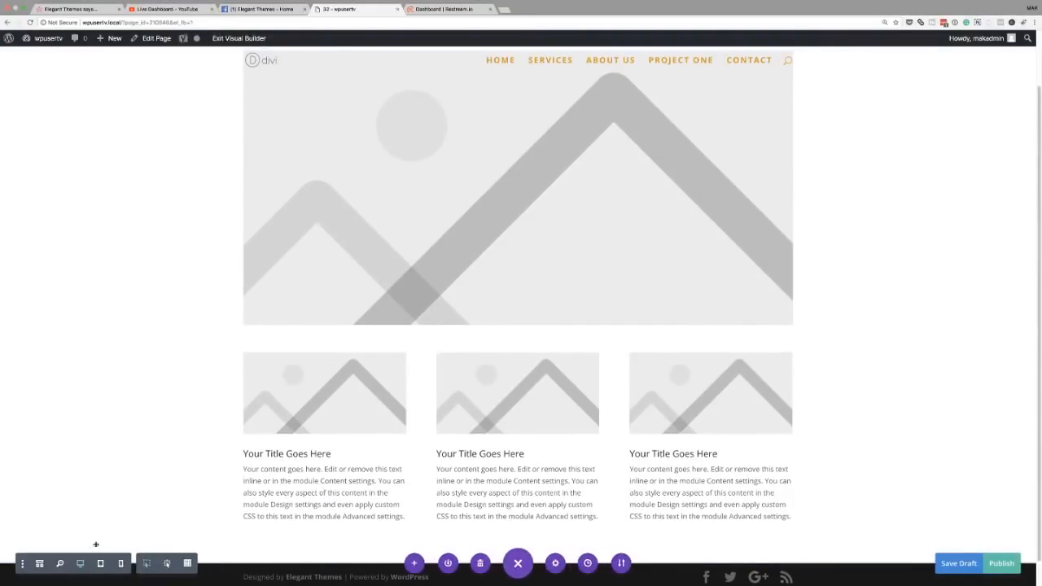
pyautogui.click(40, 564)
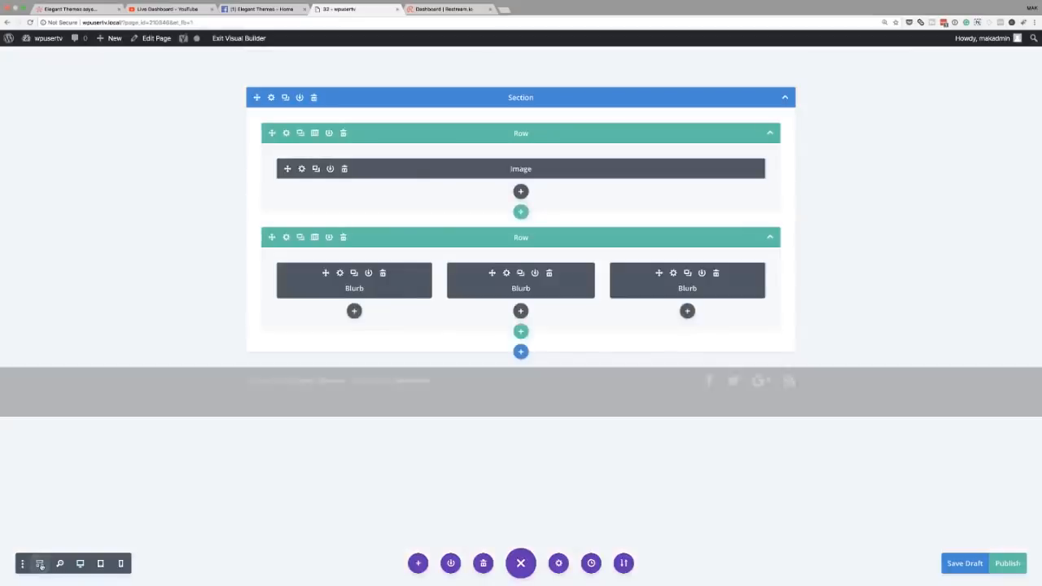
pyautogui.click(521, 353)
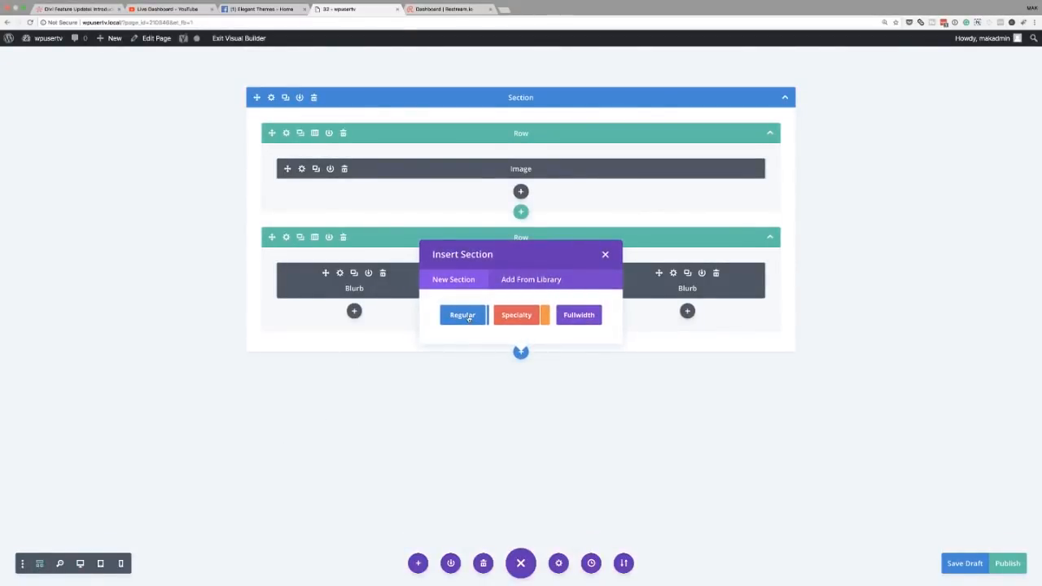
pyautogui.click(469, 317)
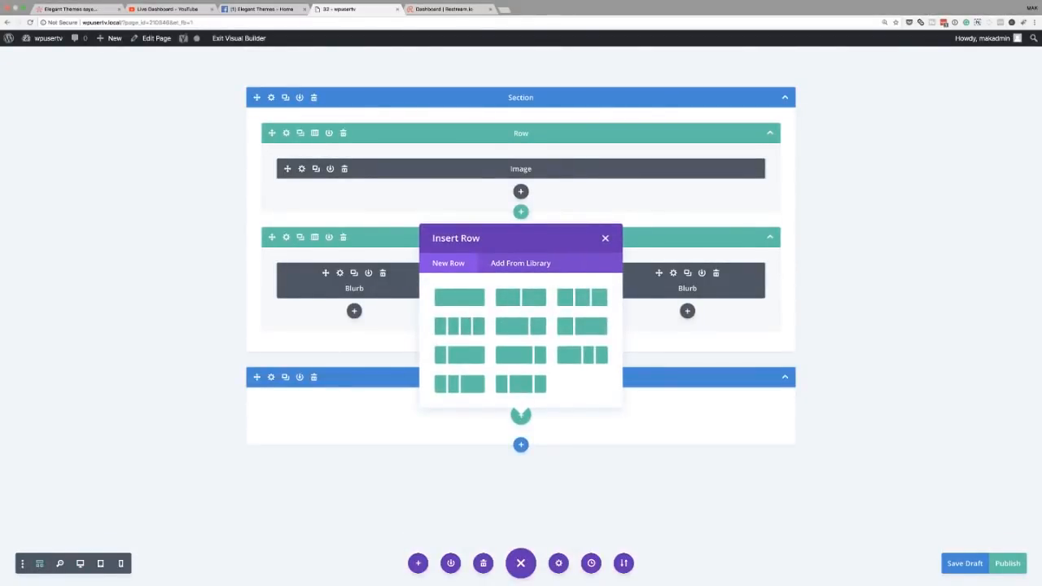
pyautogui.click(79, 564)
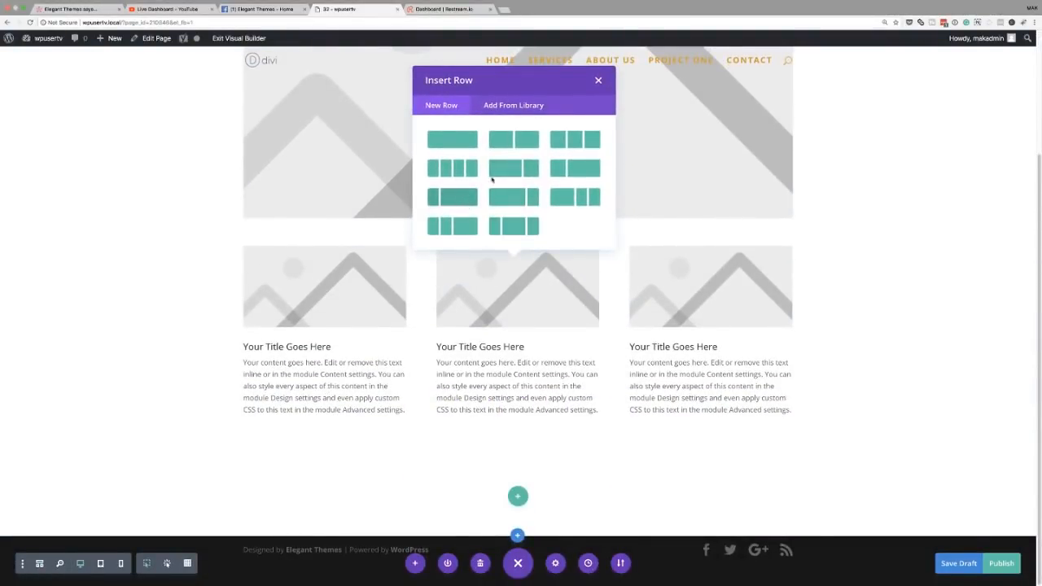
# Give the new section a one-quarter, three-quarter row and insert a Video module with the default video in the narrow column.
pyautogui.click(452, 197)
pyautogui.scroll(-3, 355, 400)
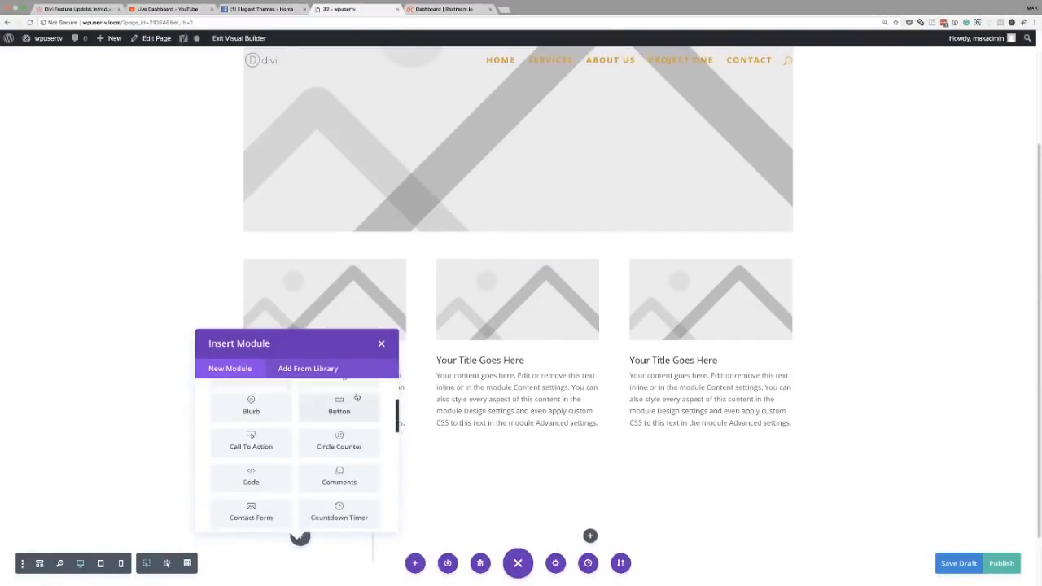
pyautogui.scroll(3, 356, 401)
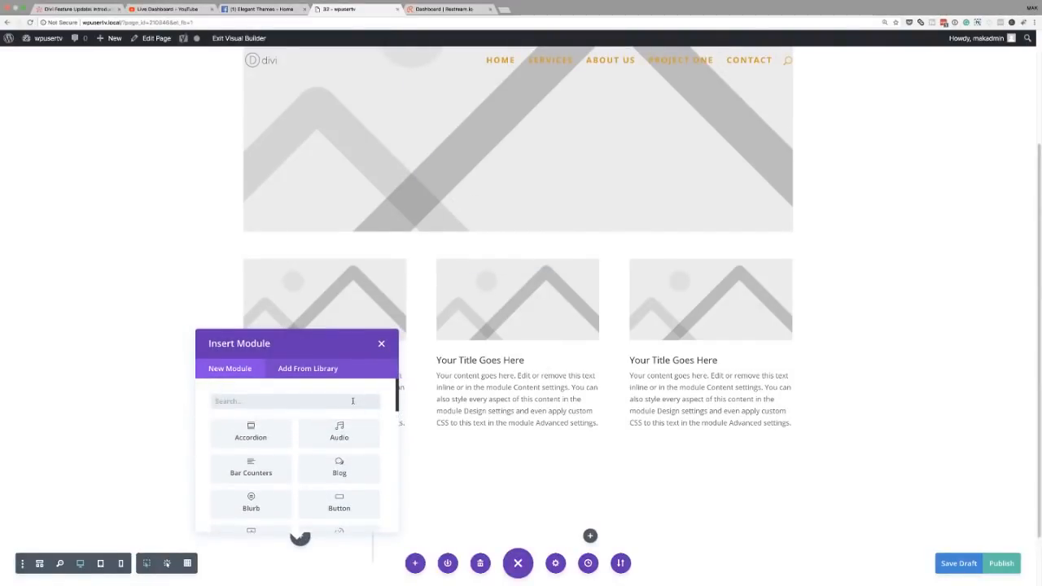
pyautogui.click(353, 401)
pyautogui.write('vide')
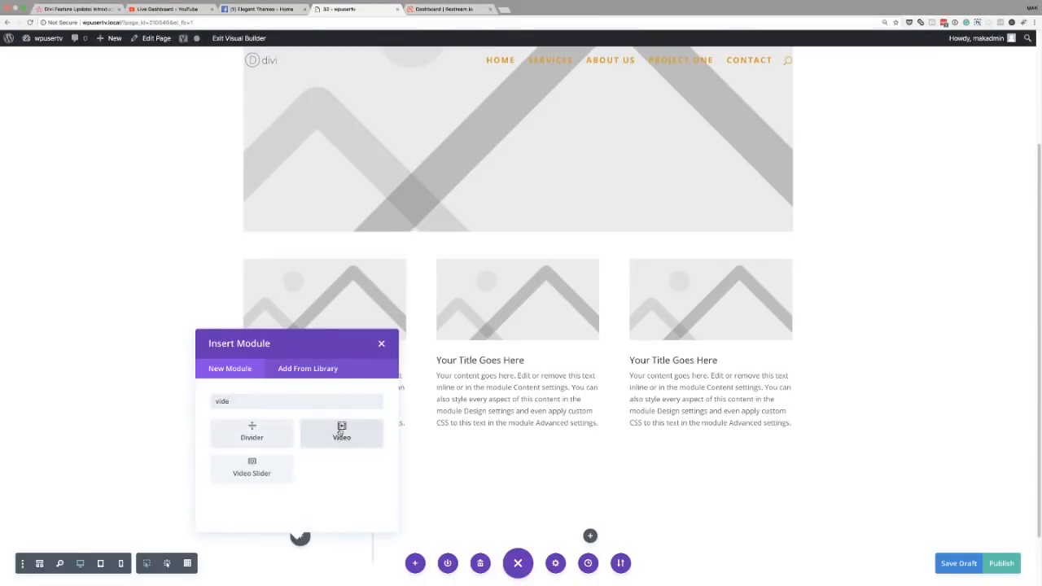
pyautogui.click(342, 431)
pyautogui.scroll(-1, 373, 310)
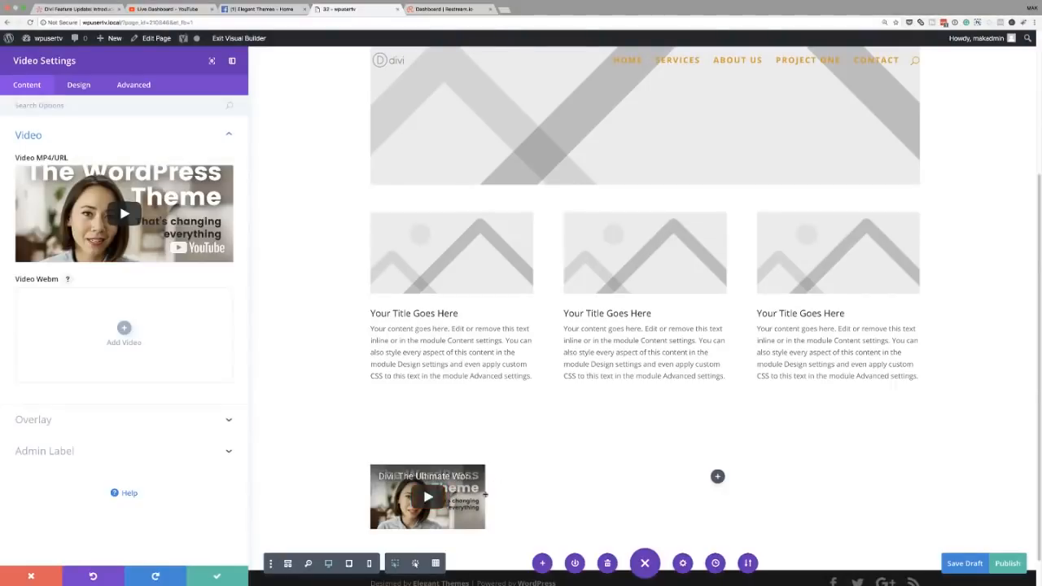
pyautogui.click(216, 576)
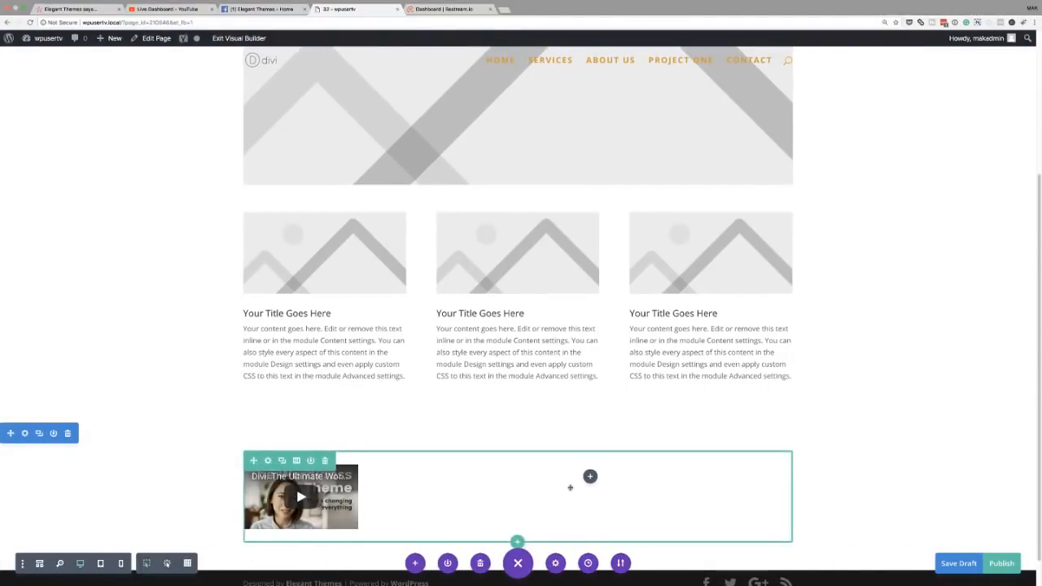
# Insert an Email Optin module with its default content in the three-quarter column beside the video.
pyautogui.click(590, 478)
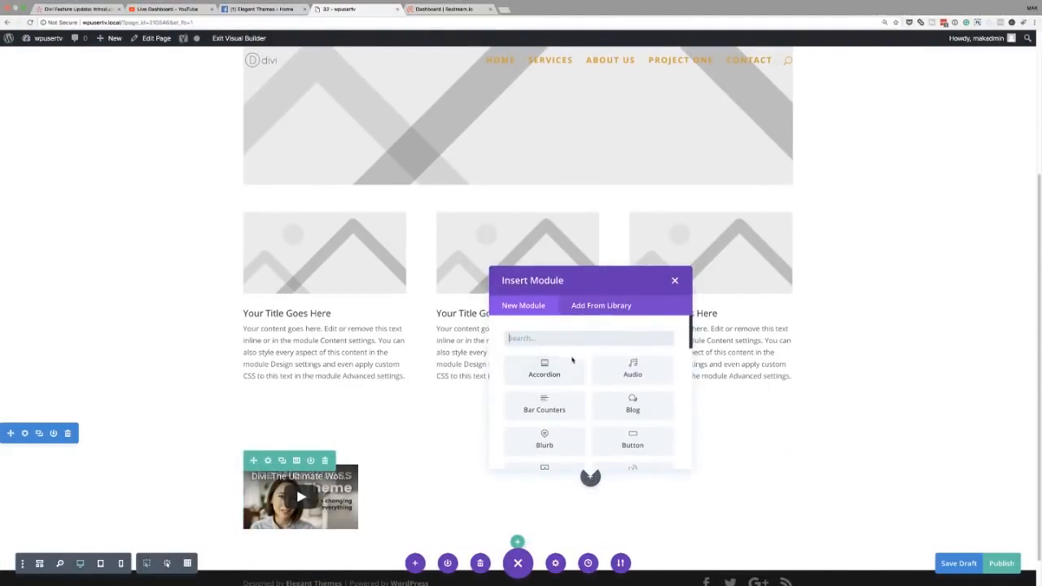
pyautogui.scroll(-2, 594, 402)
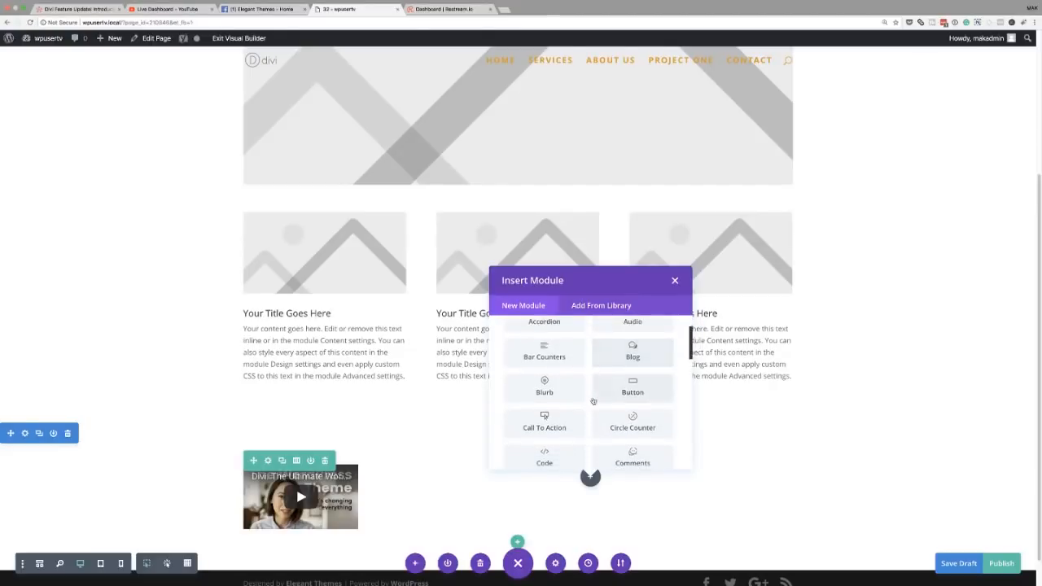
pyautogui.scroll(-2, 593, 400)
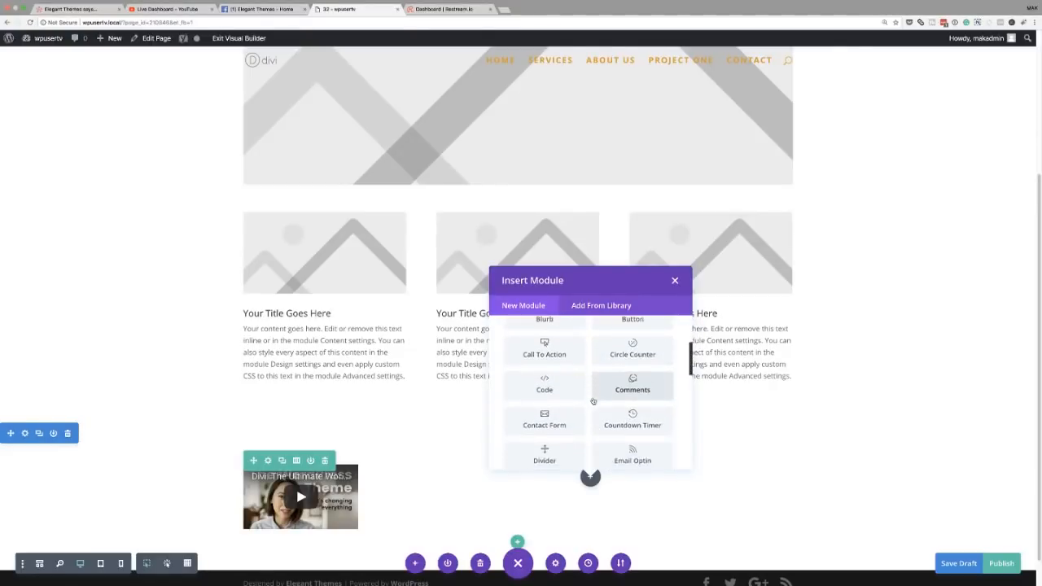
pyautogui.scroll(-1, 593, 401)
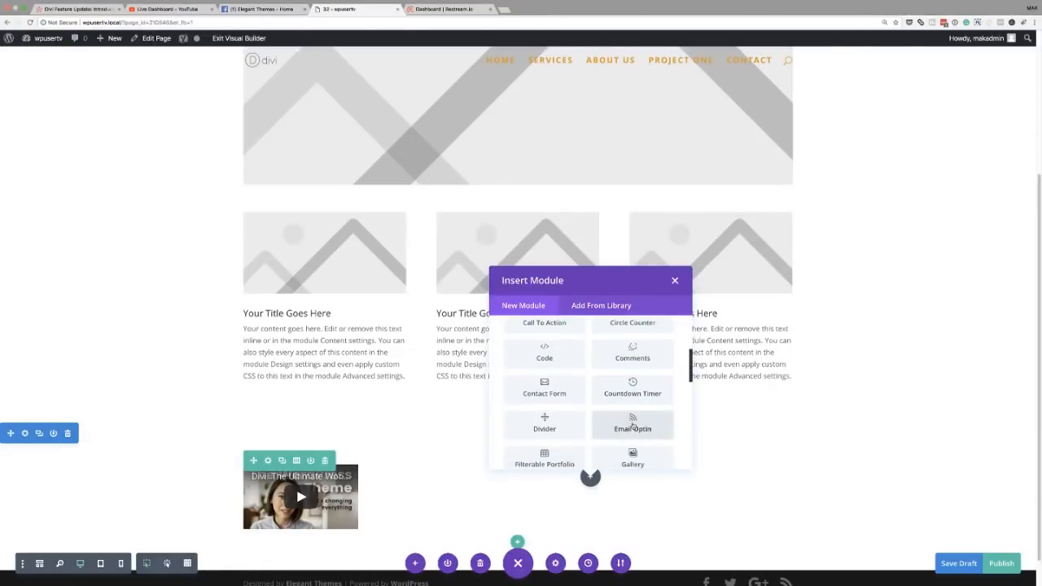
pyautogui.click(632, 423)
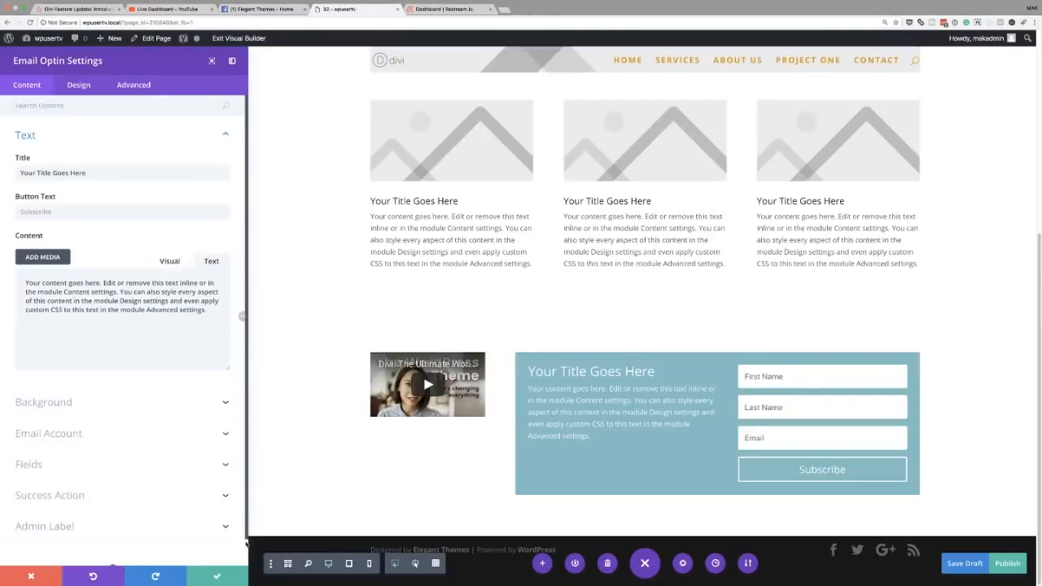
pyautogui.click(216, 577)
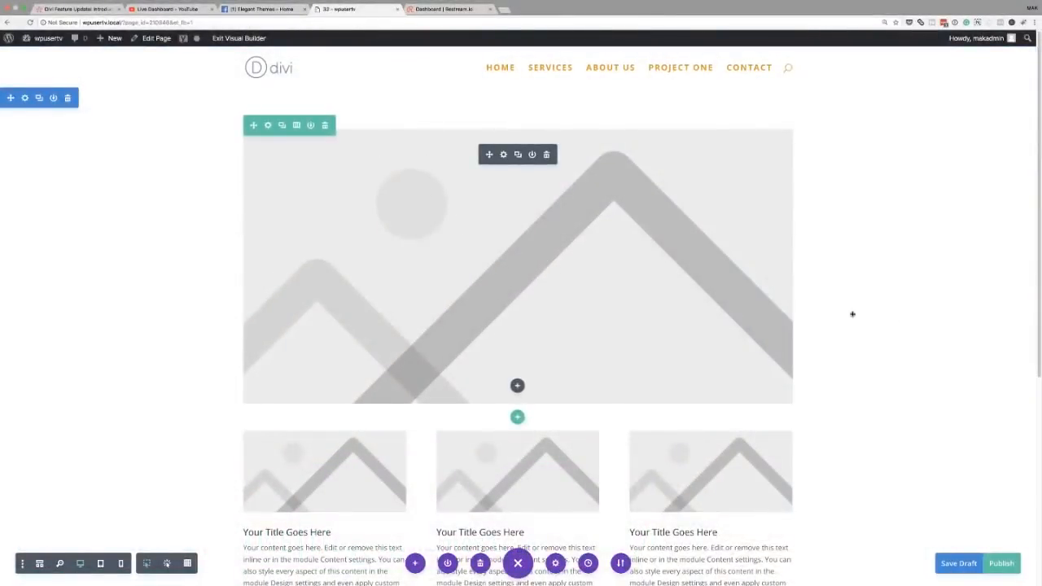
# Replace the placeholder in the large Image module with living_room-1.jpg from the media library and save the module.
pyautogui.scroll(-3, 852, 313)
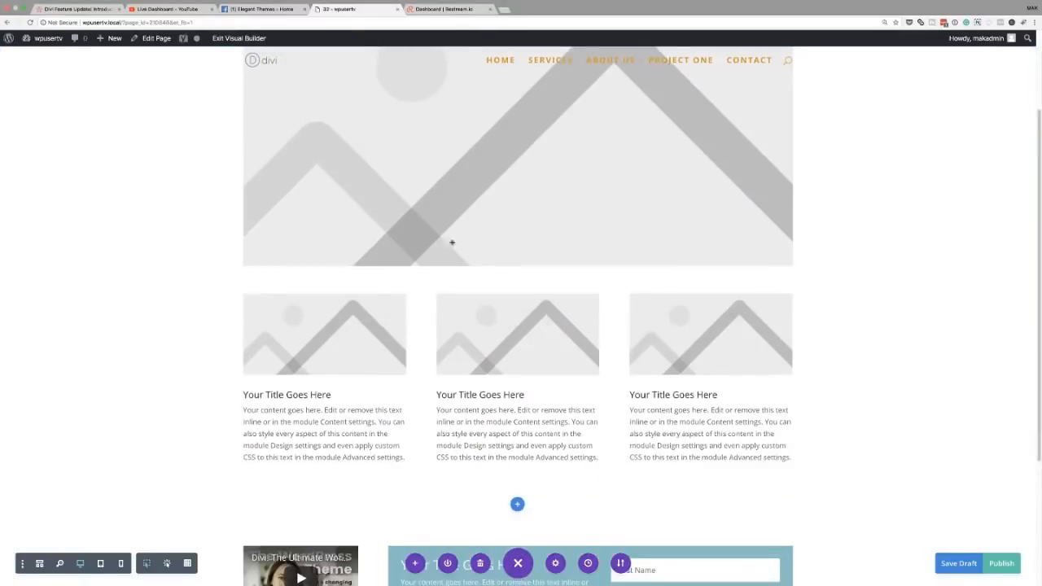
pyautogui.scroll(3, 579, 302)
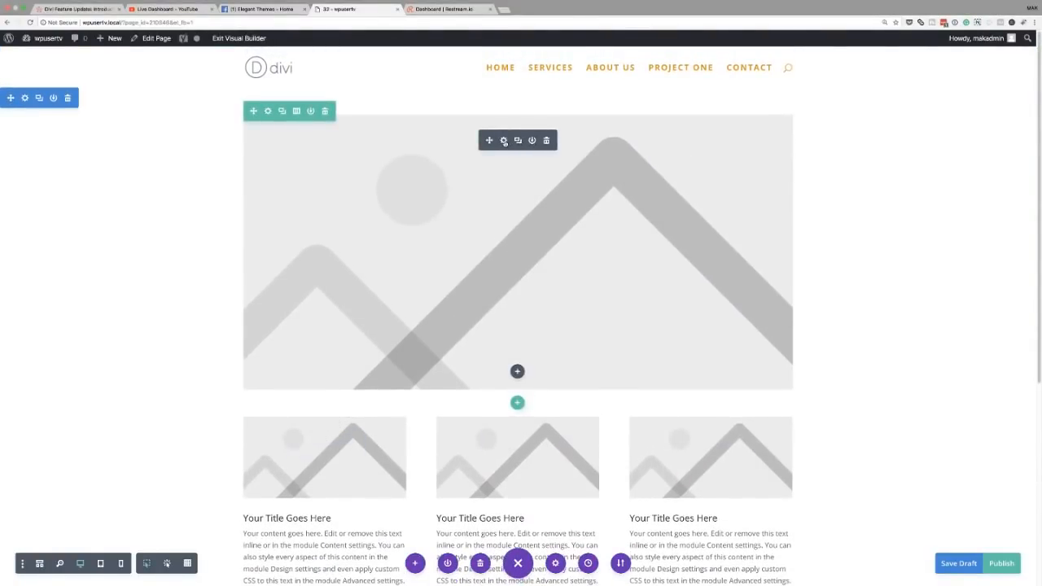
pyautogui.click(504, 142)
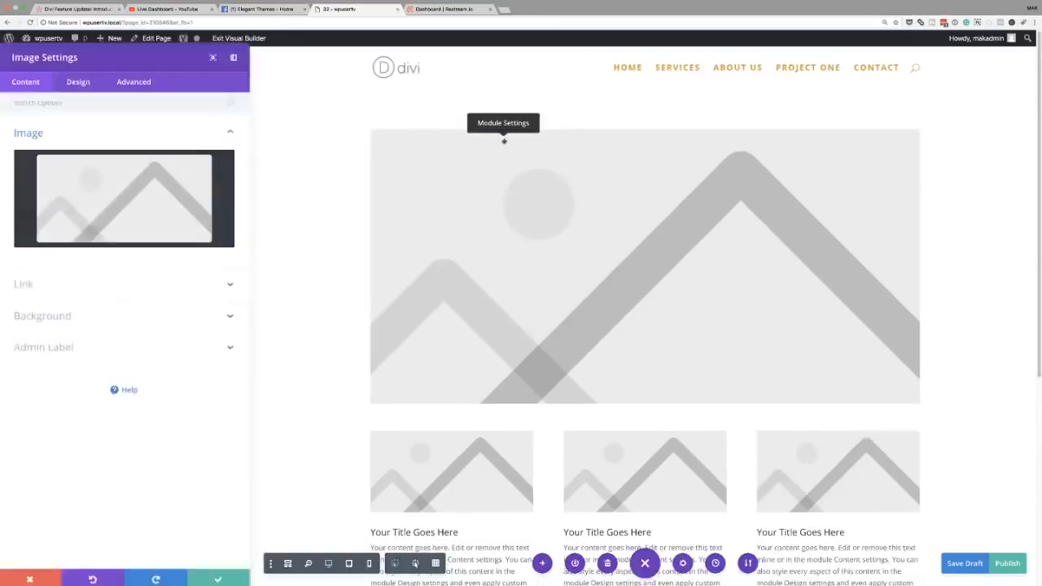
pyautogui.click(166, 192)
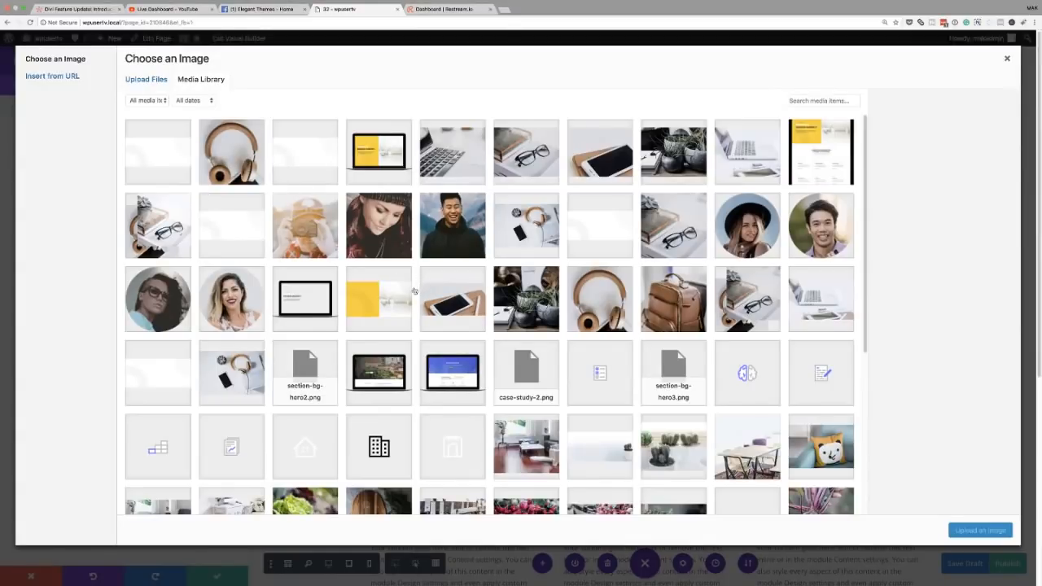
pyautogui.scroll(-5, 415, 291)
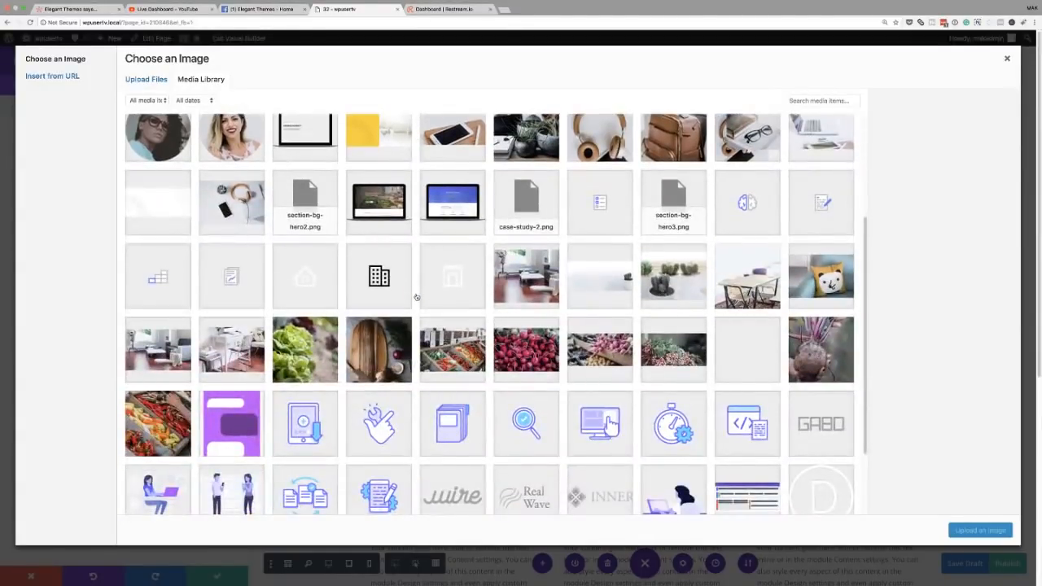
pyautogui.scroll(-2, 244, 326)
pyautogui.click(158, 322)
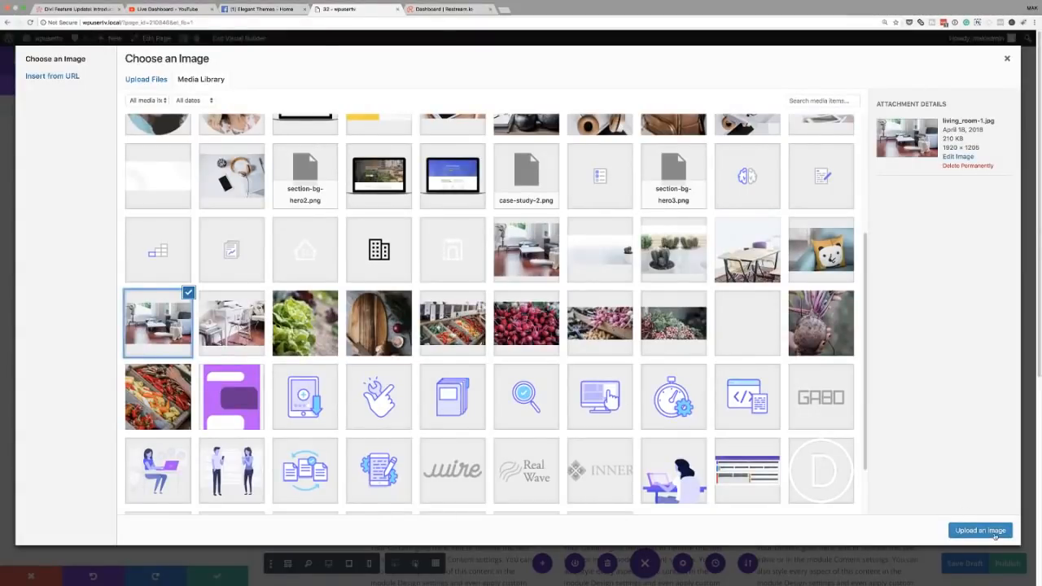
pyautogui.click(994, 534)
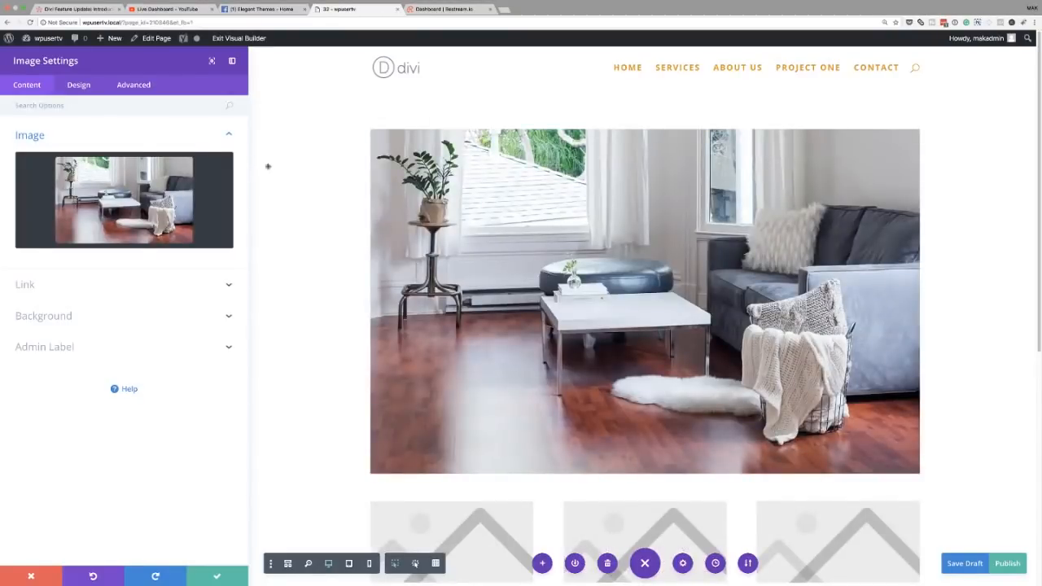
pyautogui.click(218, 576)
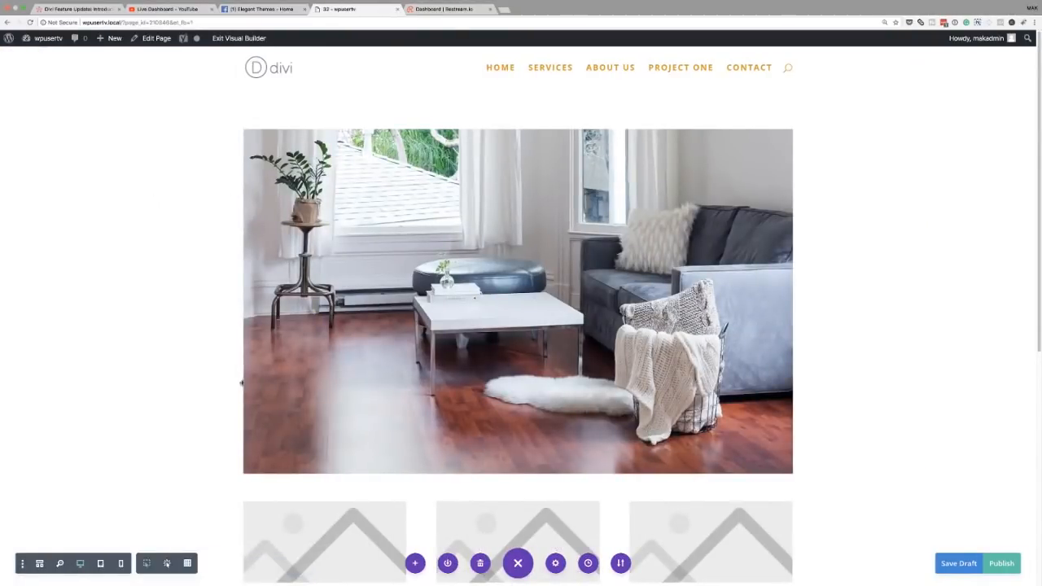
# Style the first blurb's title with Bold weight and the blue text color #0c71c3, and save the module.
pyautogui.scroll(-3, 242, 383)
pyautogui.click(310, 373)
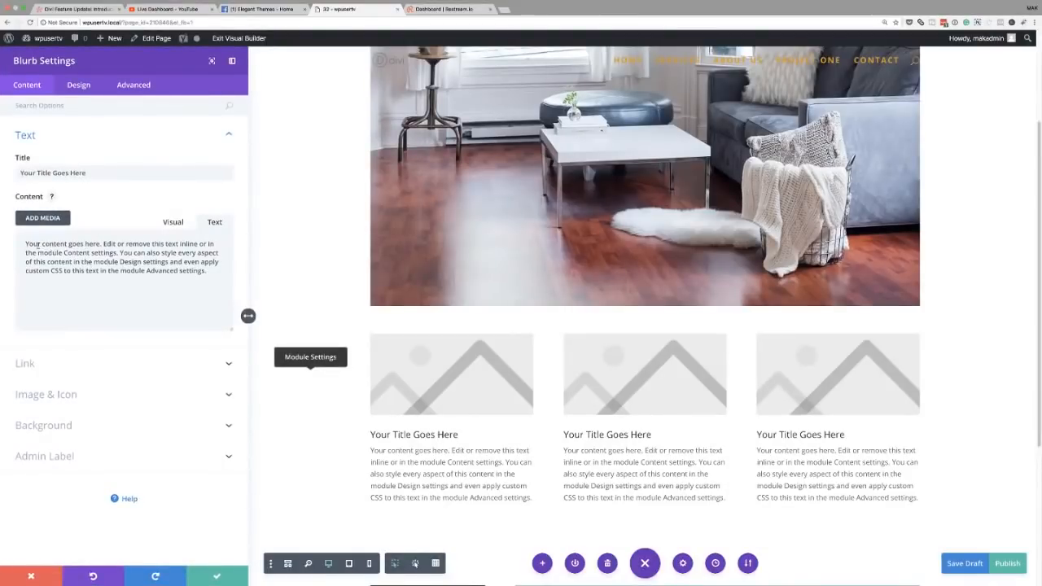
pyautogui.moveTo(26, 244); pyautogui.dragTo(54, 244)
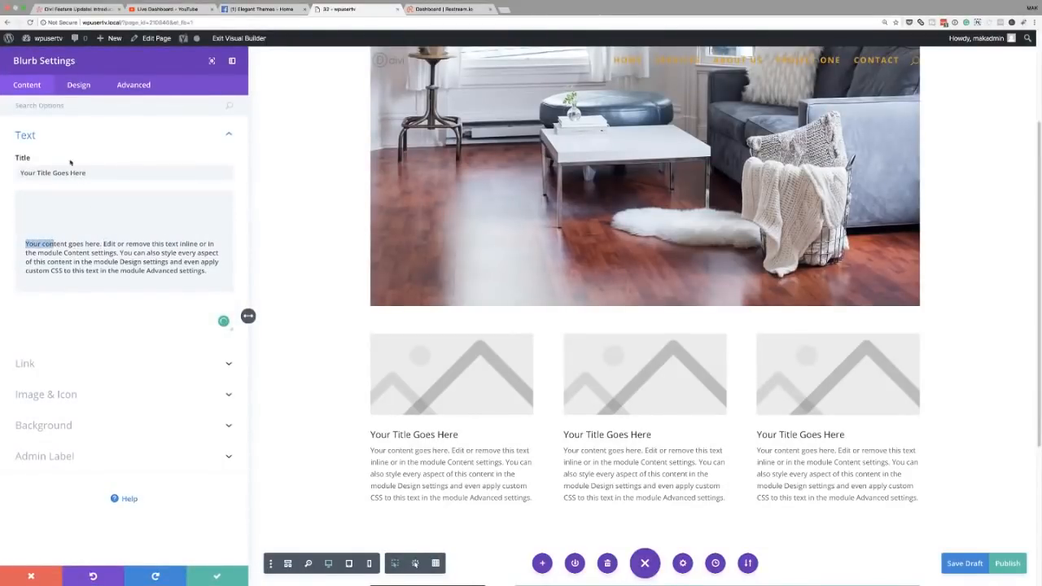
pyautogui.click(78, 85)
pyautogui.click(35, 168)
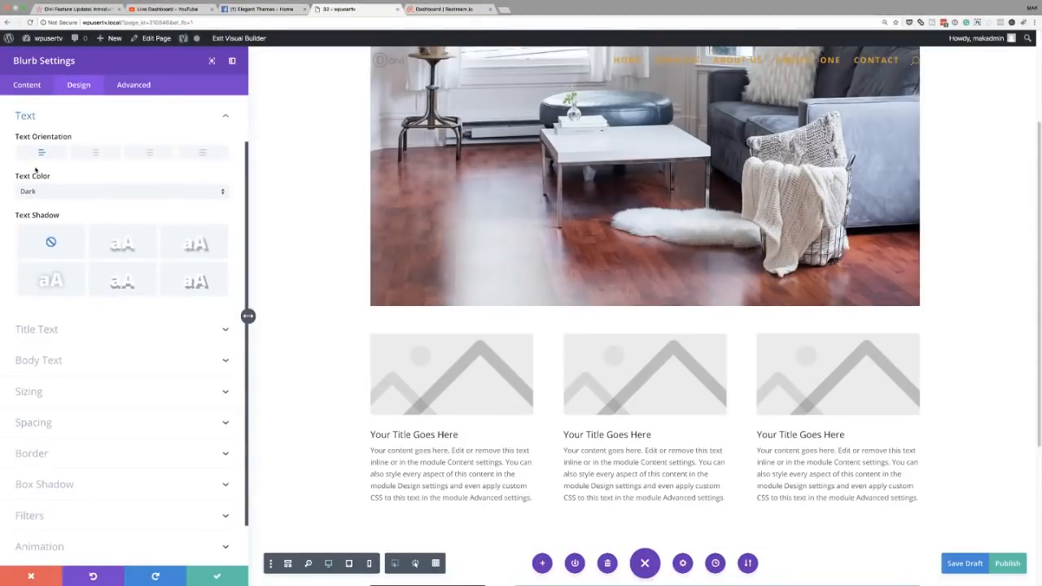
pyautogui.click(41, 330)
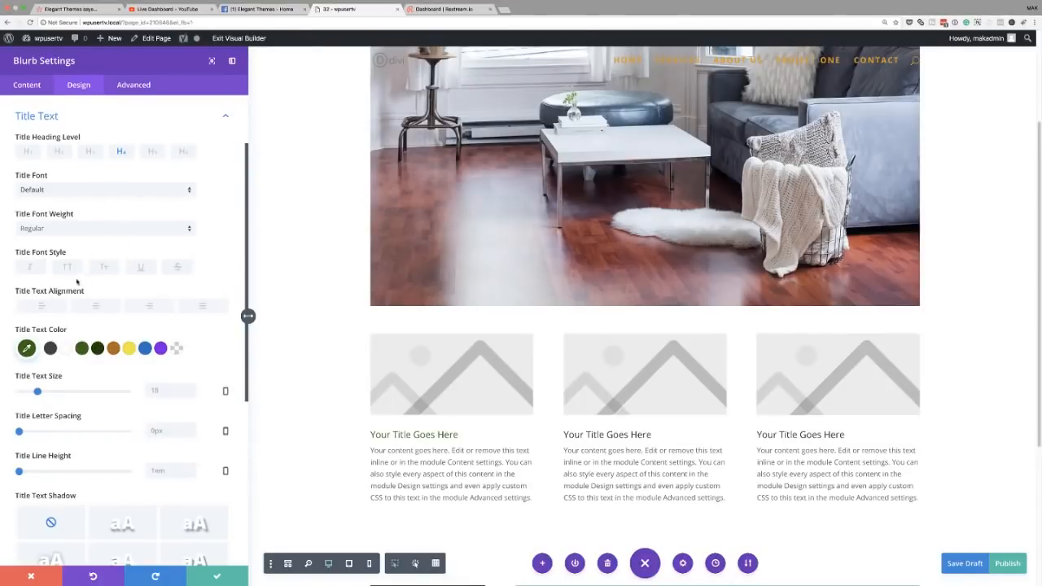
pyautogui.click(66, 228)
pyautogui.click(69, 289)
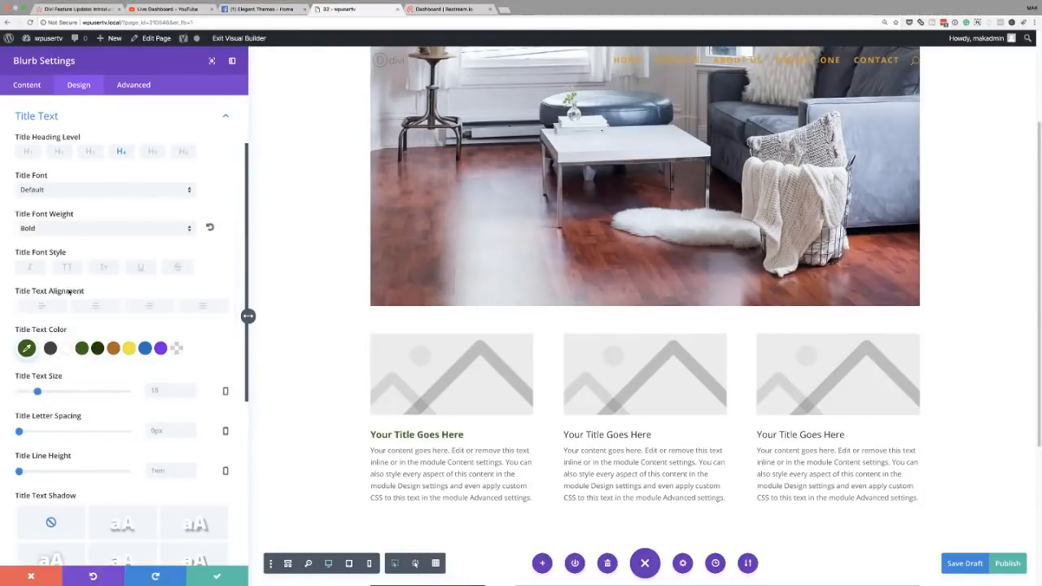
pyautogui.click(145, 349)
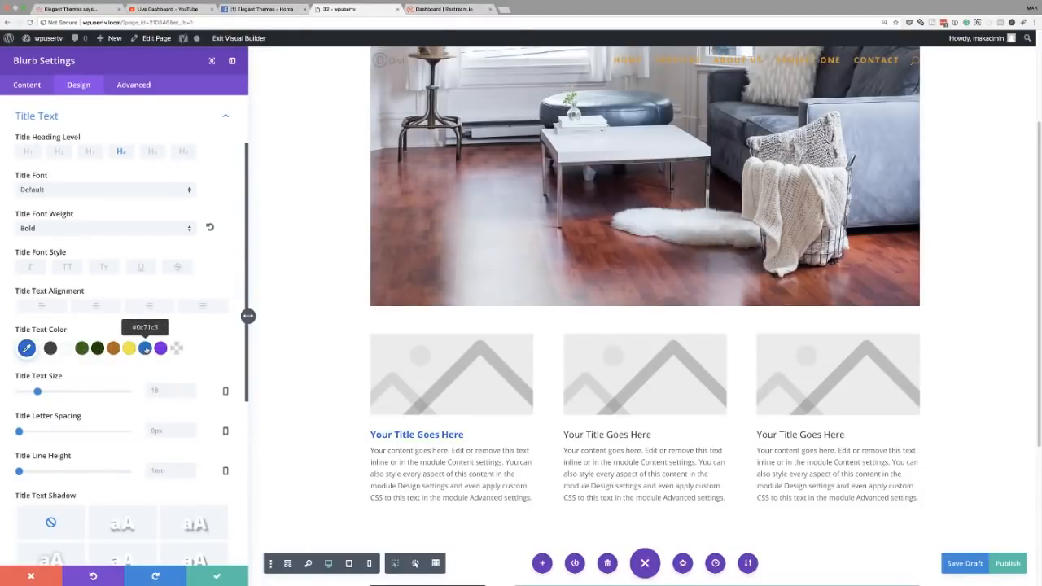
pyautogui.click(232, 576)
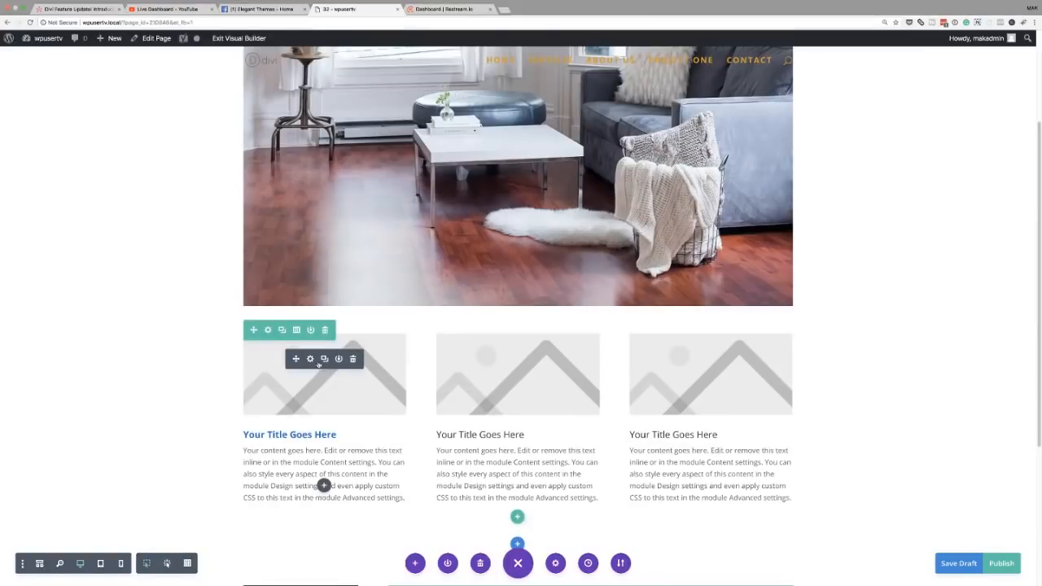
# Set the first blurb's image to the media library photo of the white desk and wire chair, and save the module.
pyautogui.click(310, 359)
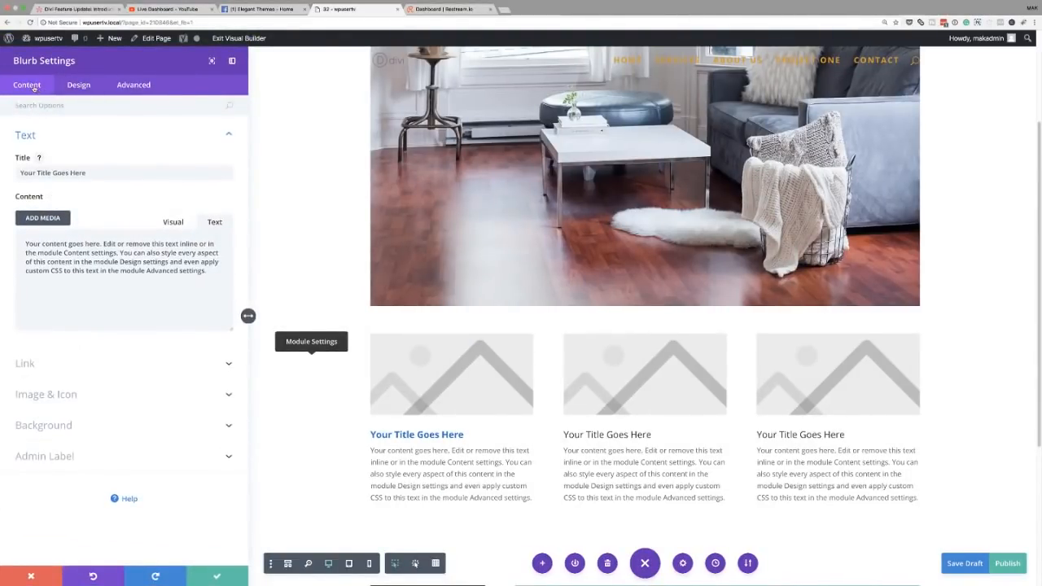
pyautogui.click(60, 395)
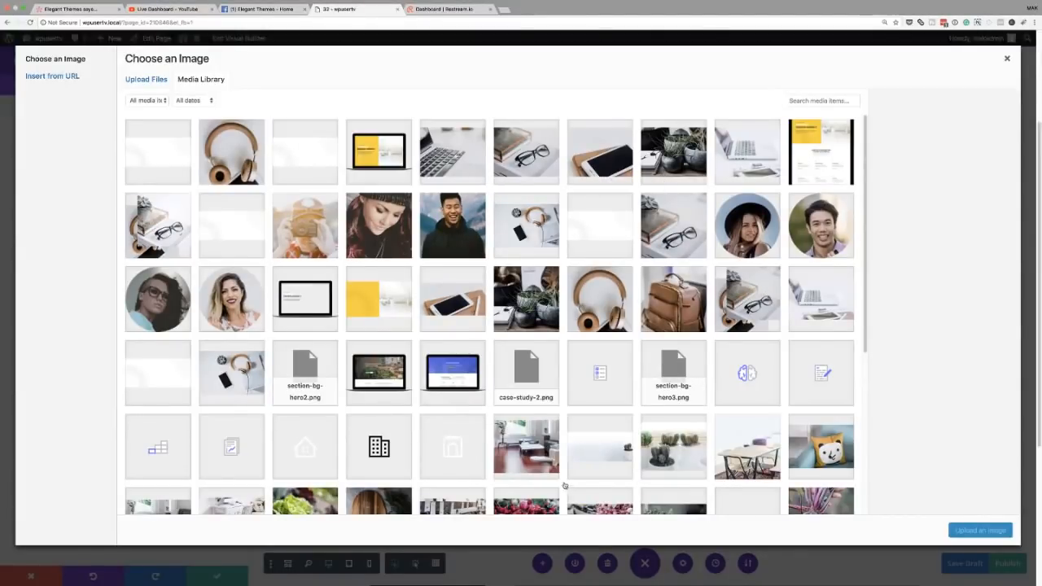
pyautogui.scroll(-1, 559, 478)
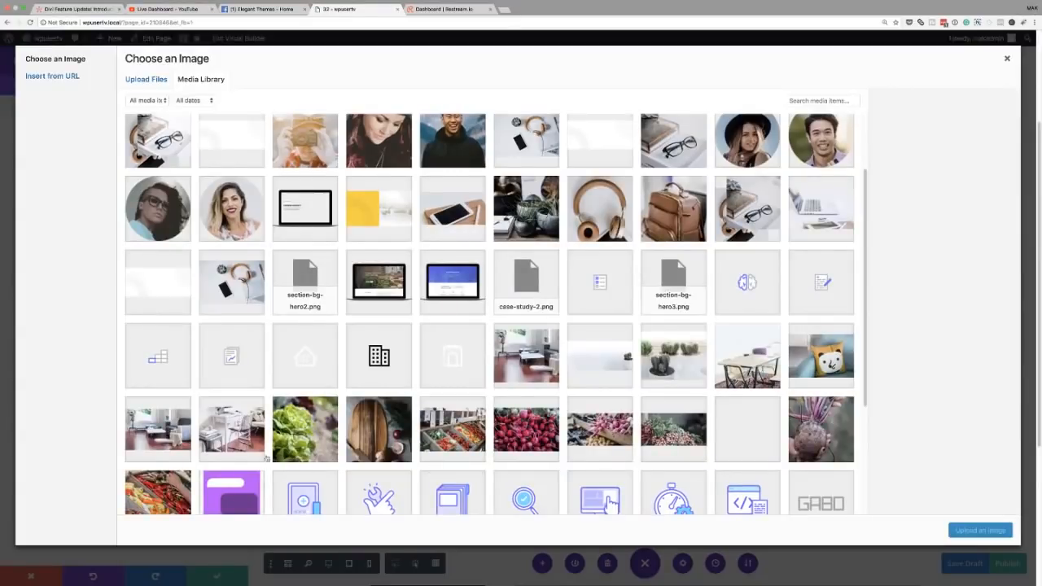
pyautogui.click(233, 437)
pyautogui.click(981, 534)
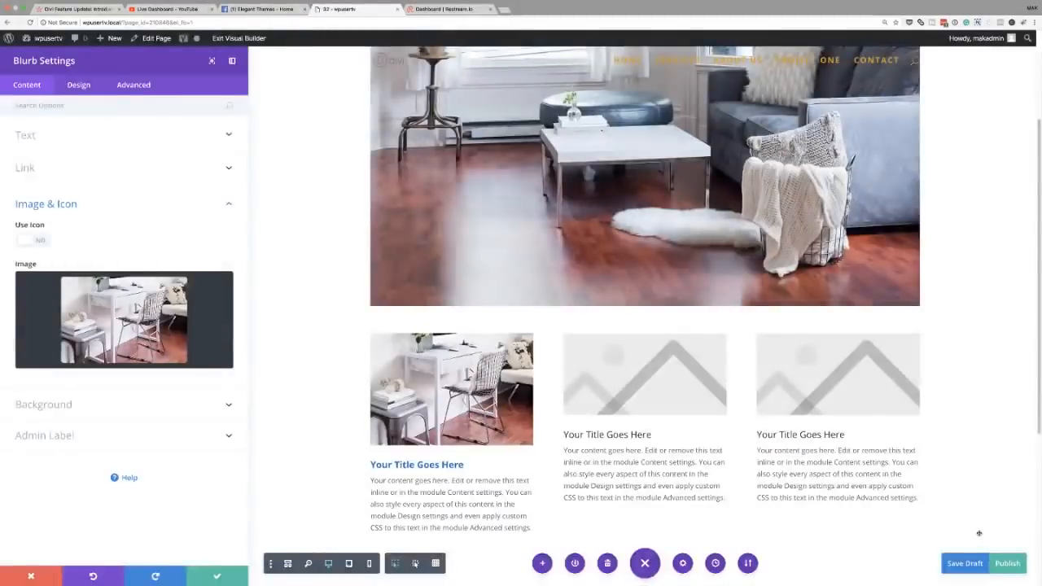
pyautogui.click(228, 576)
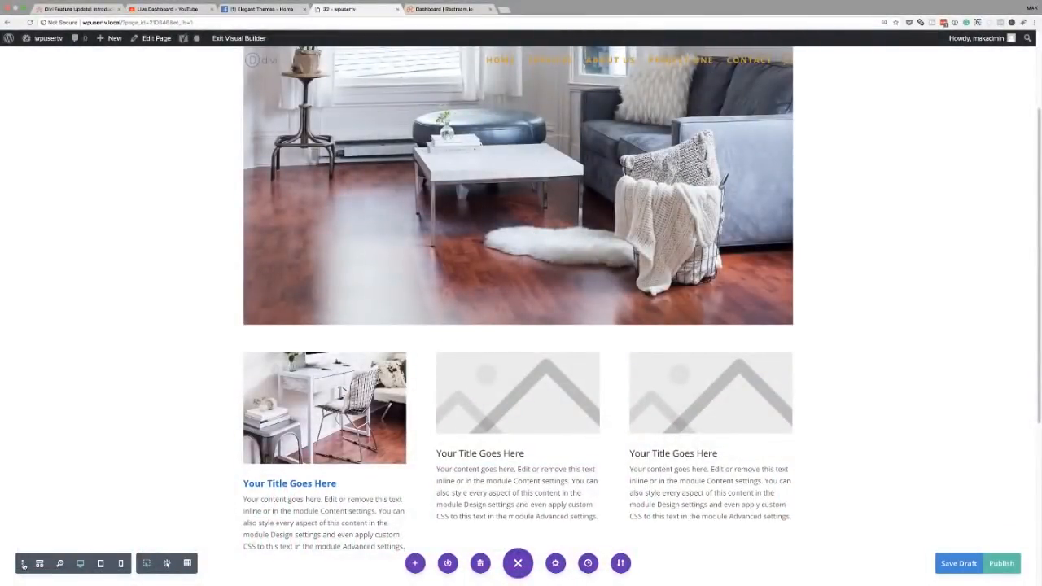
# Turn off Add Placeholder Content To New Modules in the builder settings.
pyautogui.click(22, 564)
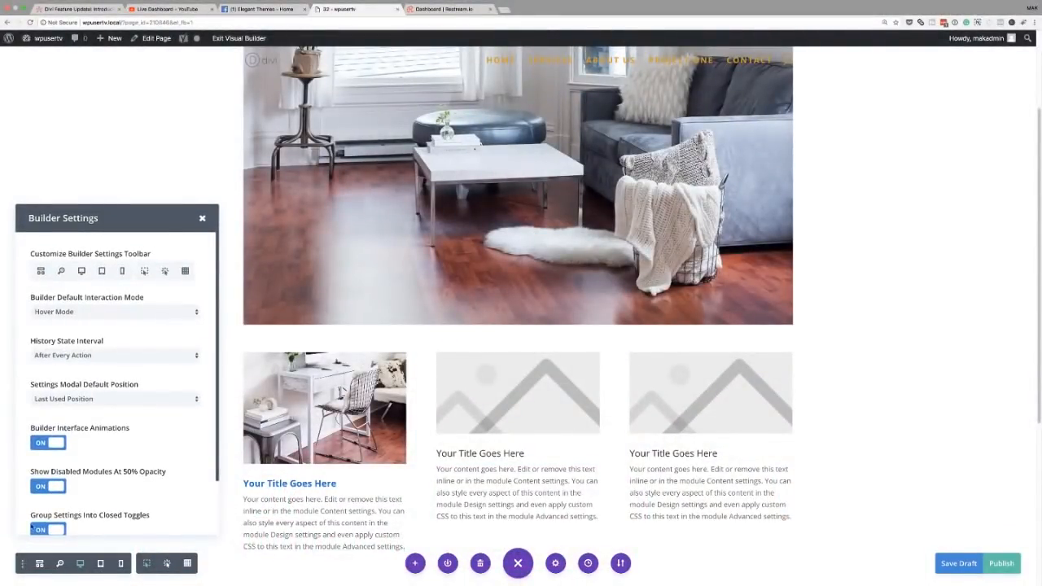
pyautogui.scroll(-2, 122, 456)
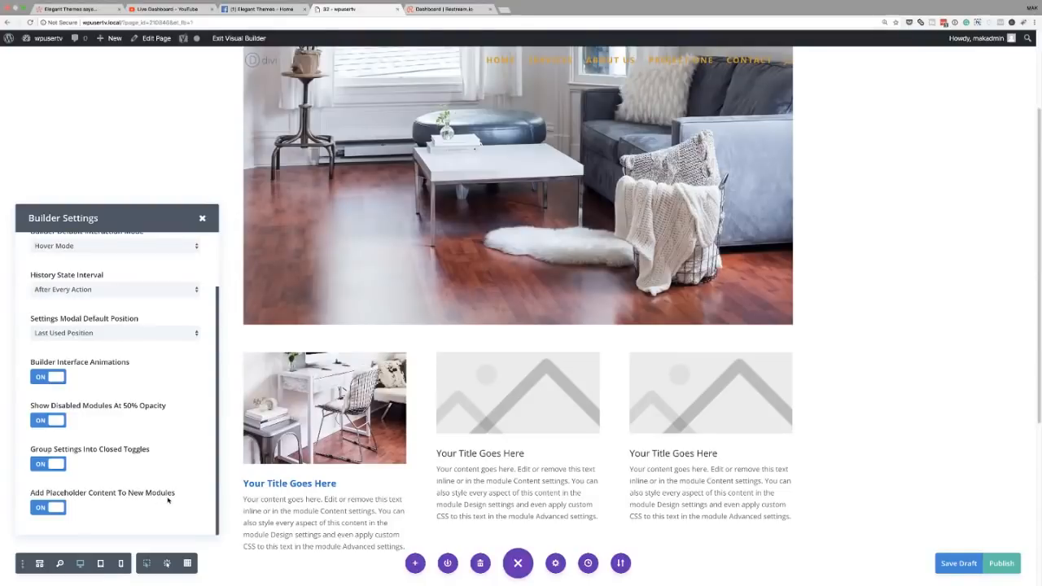
pyautogui.click(38, 509)
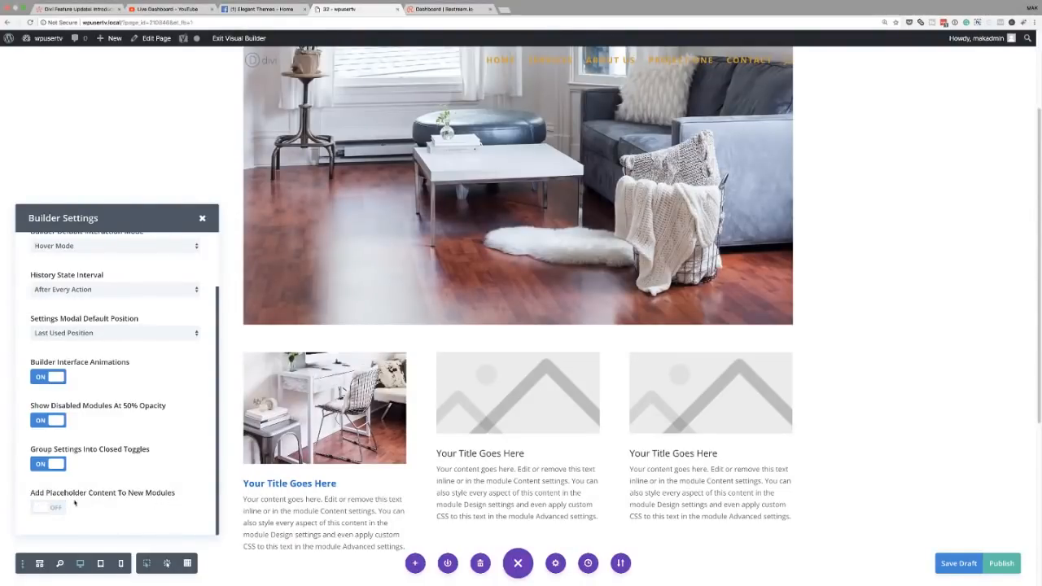
pyautogui.click(203, 218)
# Delete the blurb in the second column and insert a new Blurb module in its place.
pyautogui.scroll(2, 228, 379)
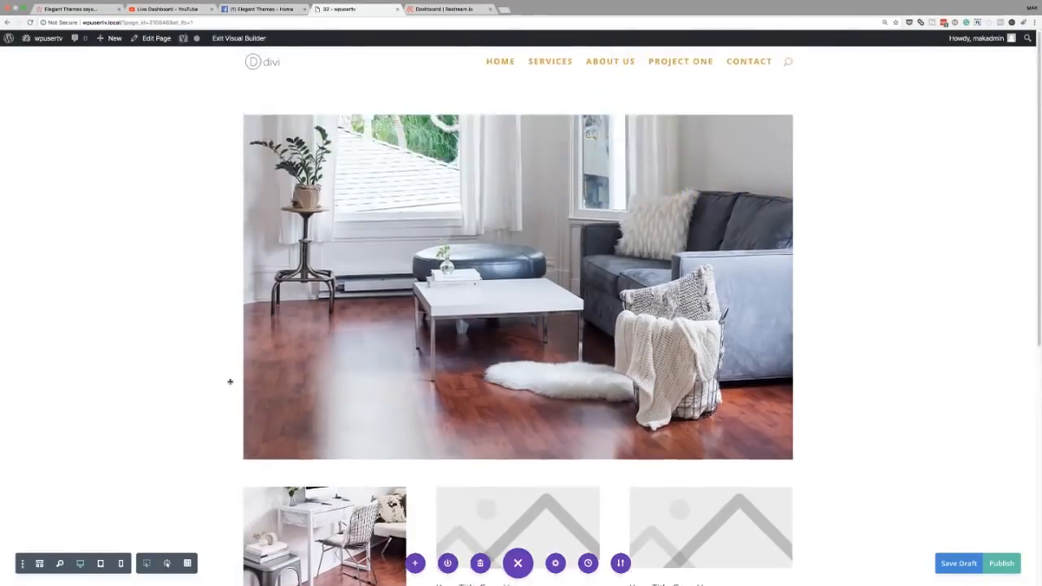
pyautogui.scroll(-5, 233, 390)
pyautogui.scroll(1, 232, 390)
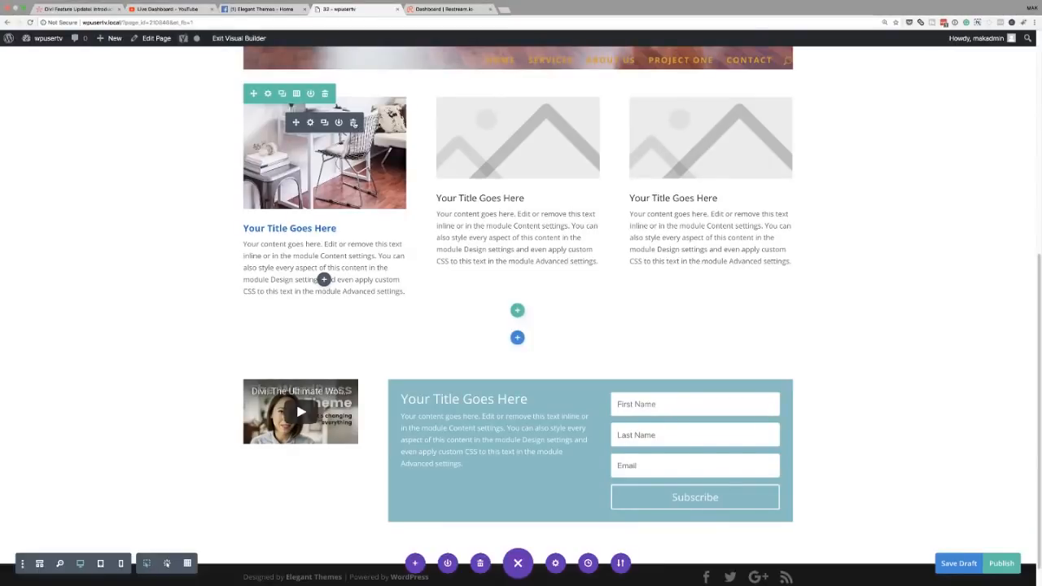
pyautogui.click(546, 122)
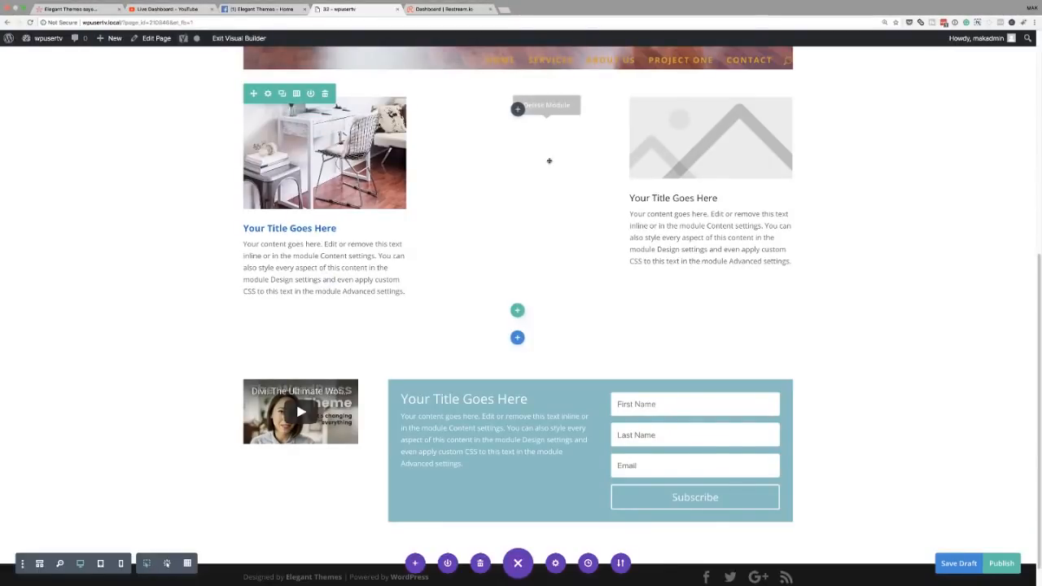
pyautogui.click(518, 108)
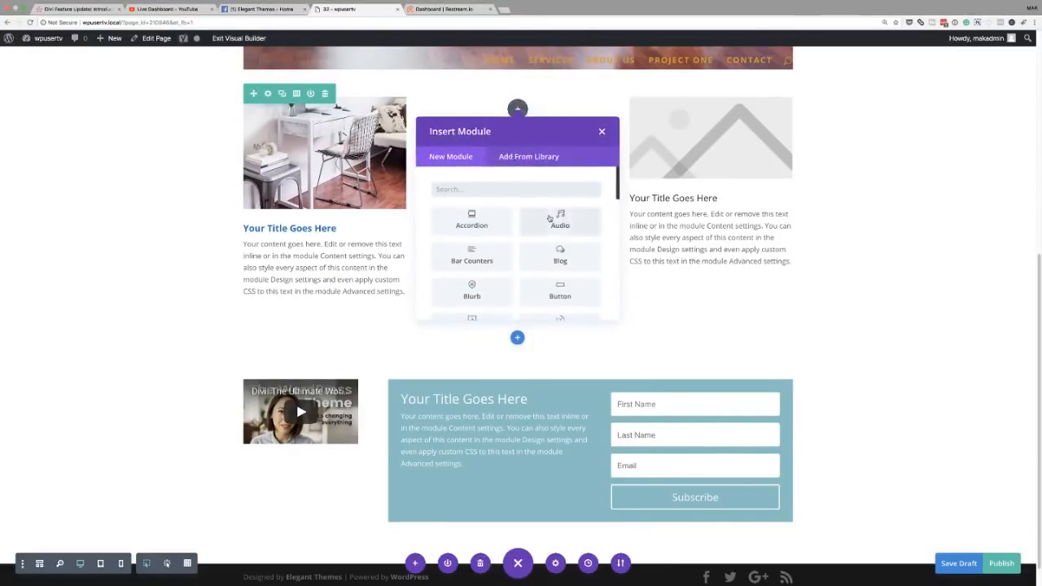
pyautogui.scroll(-1, 530, 189)
pyautogui.write('blu')
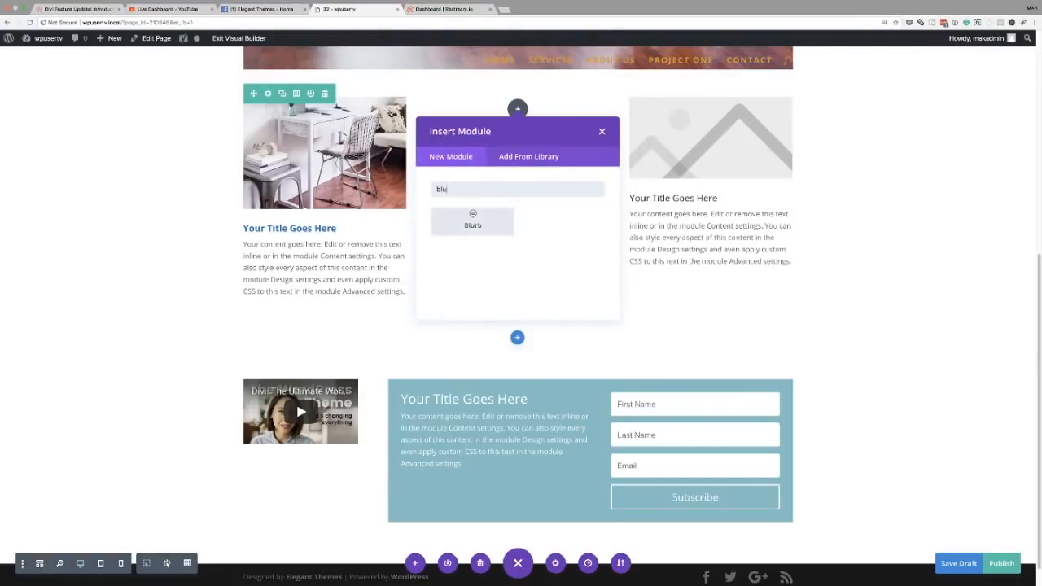
pyautogui.click(487, 215)
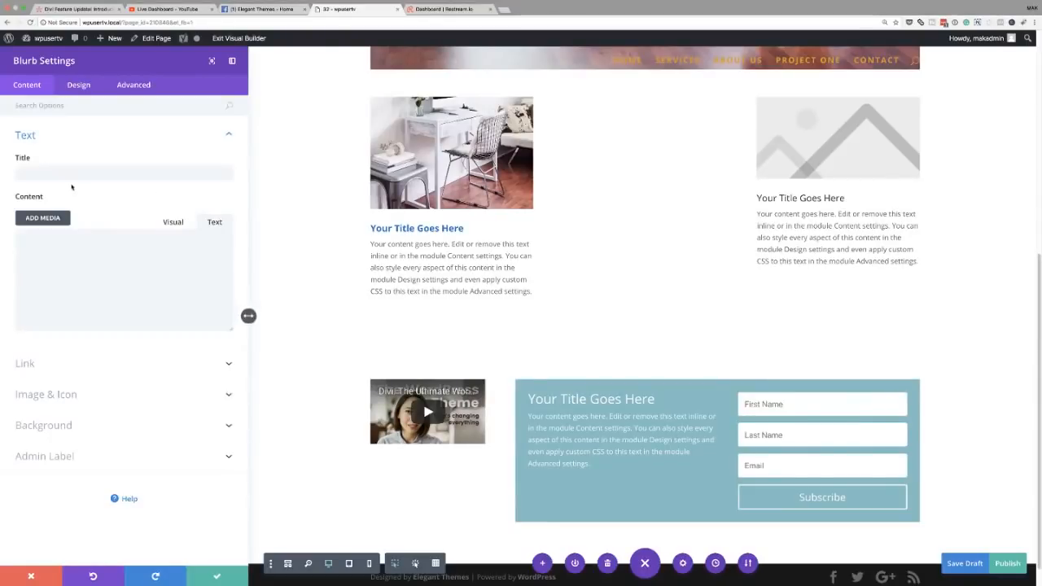
# Fill the second-column blurb with the title "Header Goes Here" and the body text "dfdfgfdgddfdd", and discard the edits.
pyautogui.click(76, 173)
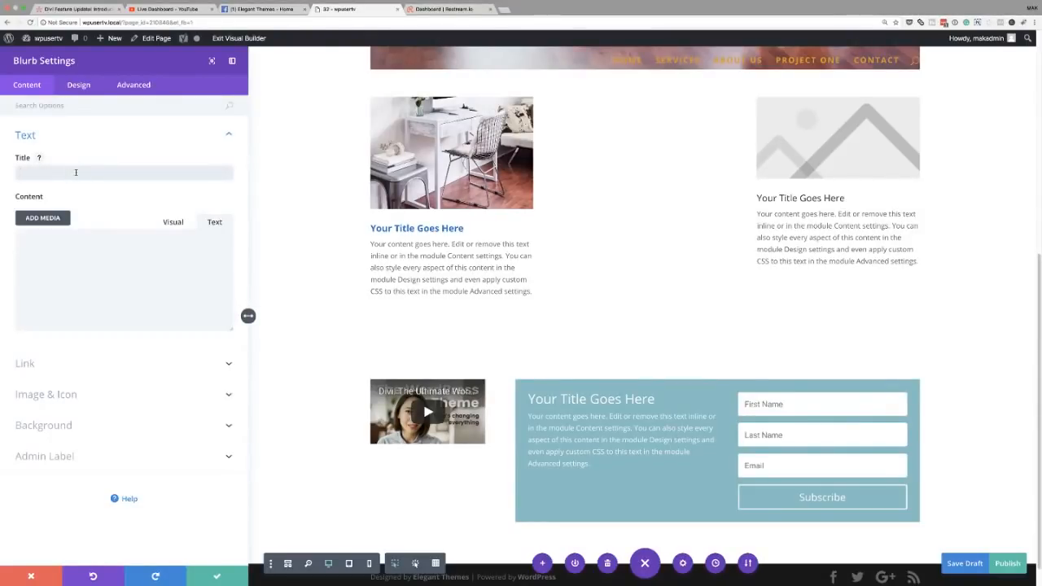
pyautogui.write('Header Goes Here')
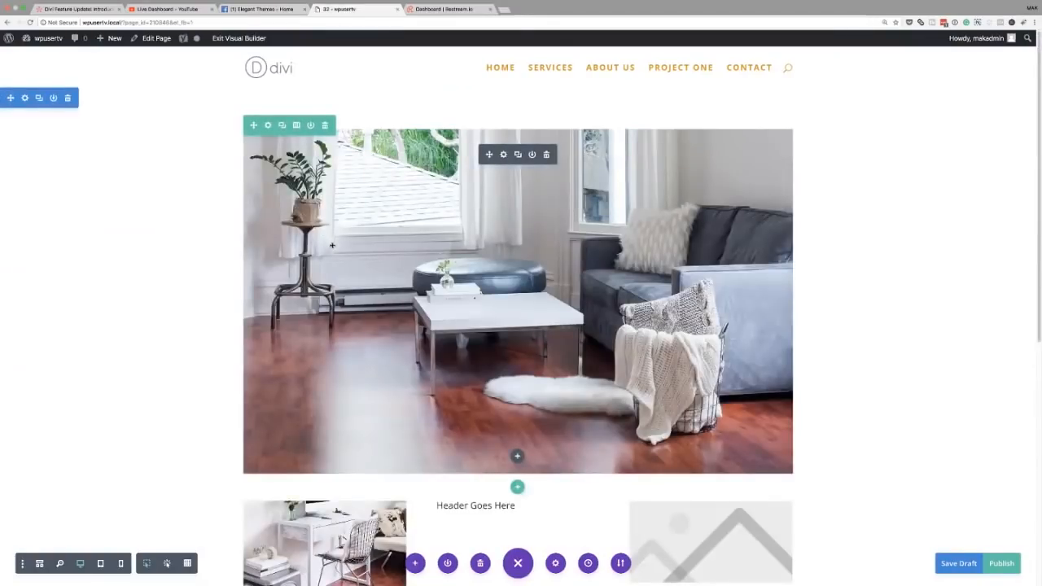
pyautogui.scroll(-5, 332, 244)
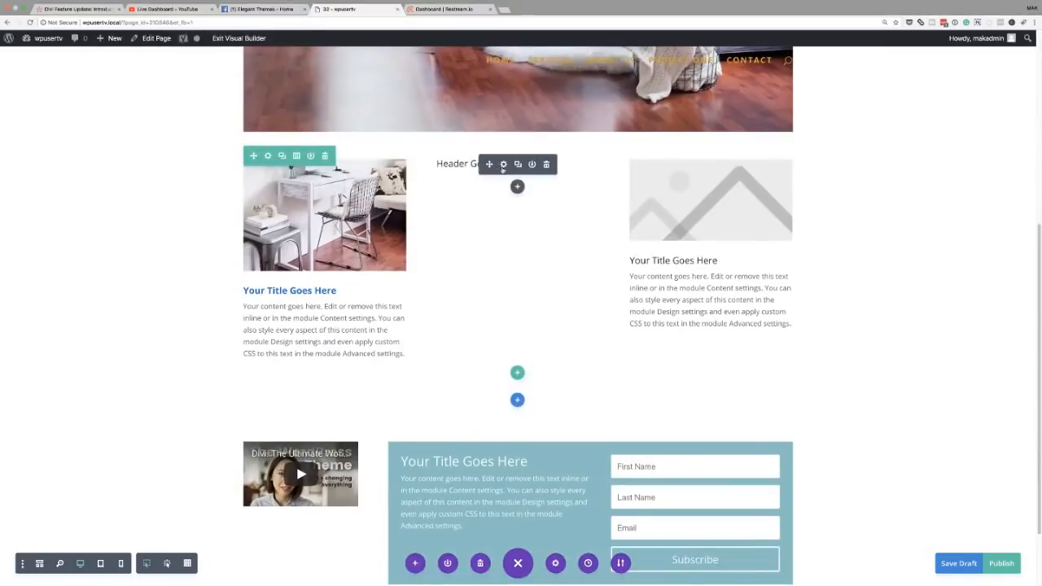
pyautogui.click(502, 165)
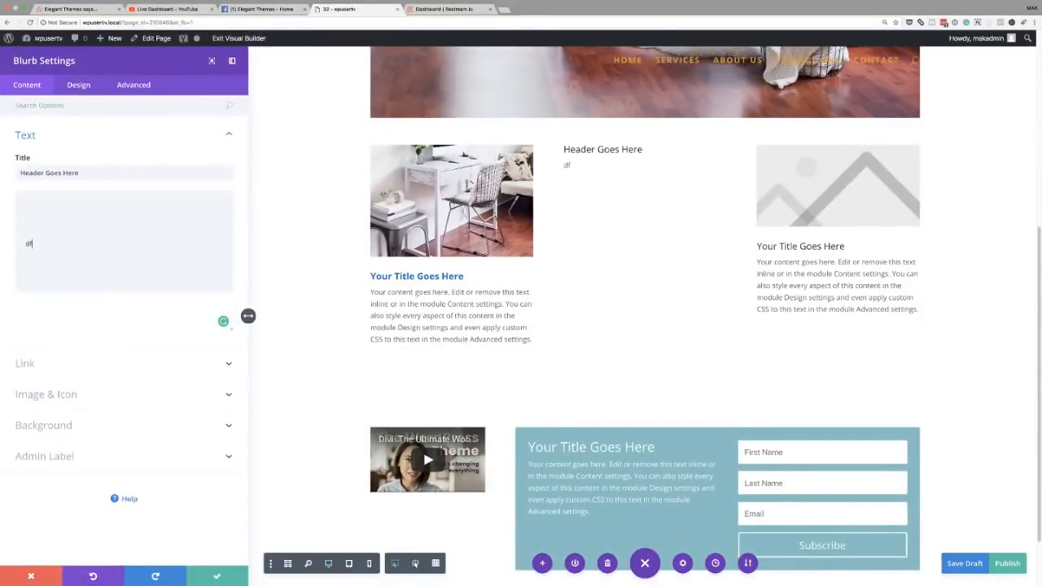
pyautogui.write('dfgfdgddfdd')
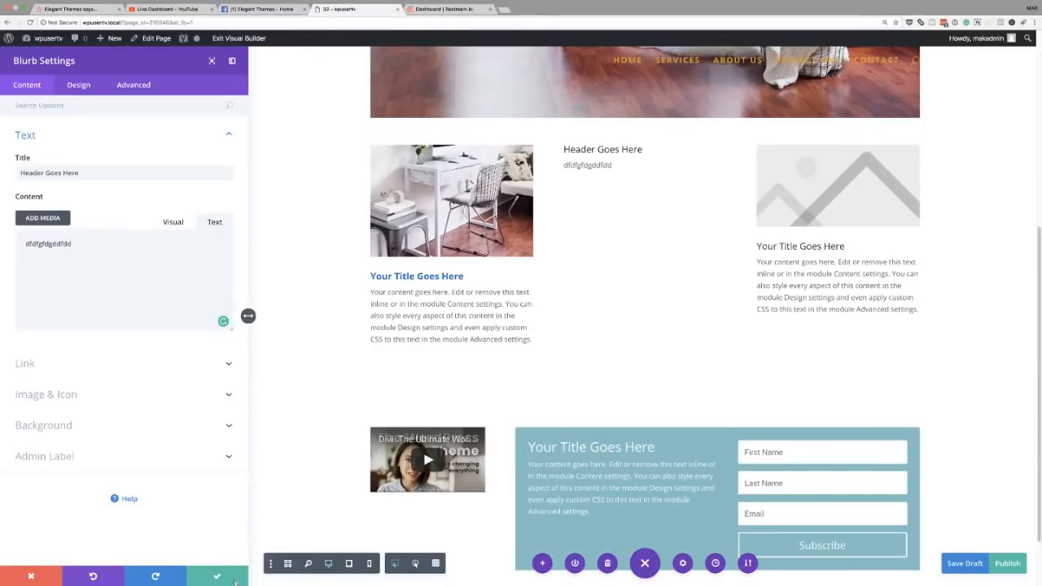
pyautogui.click(31, 577)
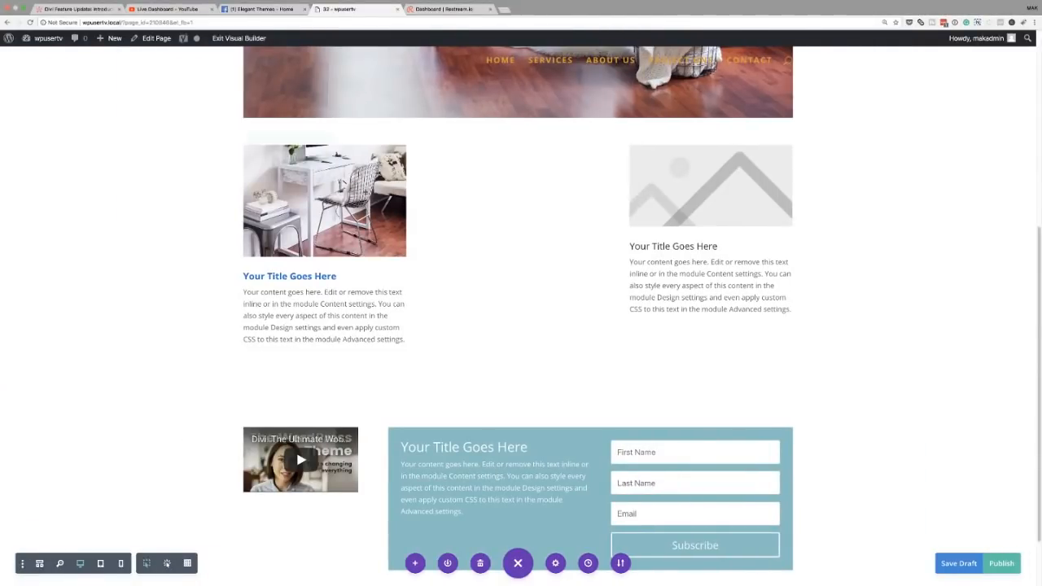